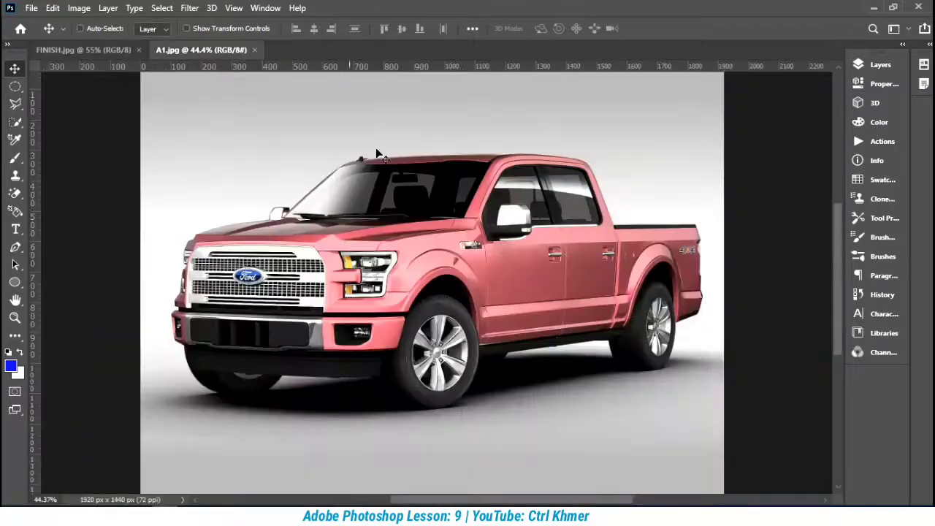
# Step: Create a new 1024 x 768 pixel document at 300 pixels/inch in RGB Color with white background contents
pyautogui.scroll(-1, 347, 277)
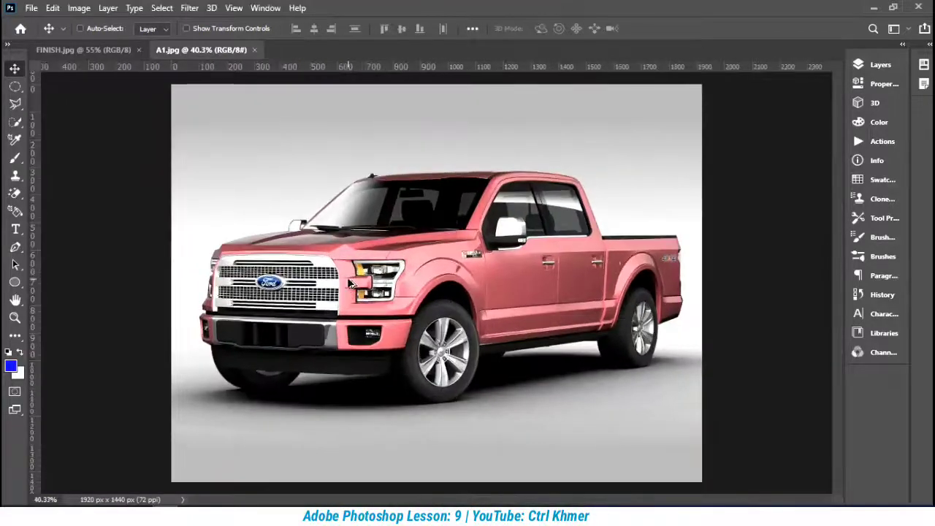
pyautogui.scroll(1, 347, 277)
pyautogui.click(84, 50)
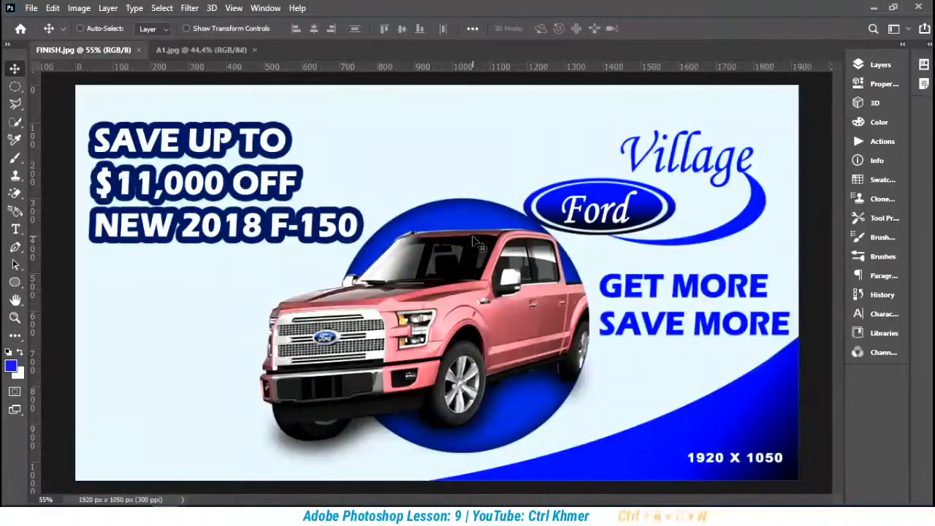
pyautogui.hotkey('ctrl', 'a')
pyautogui.hotkey('ctrl', 'n')
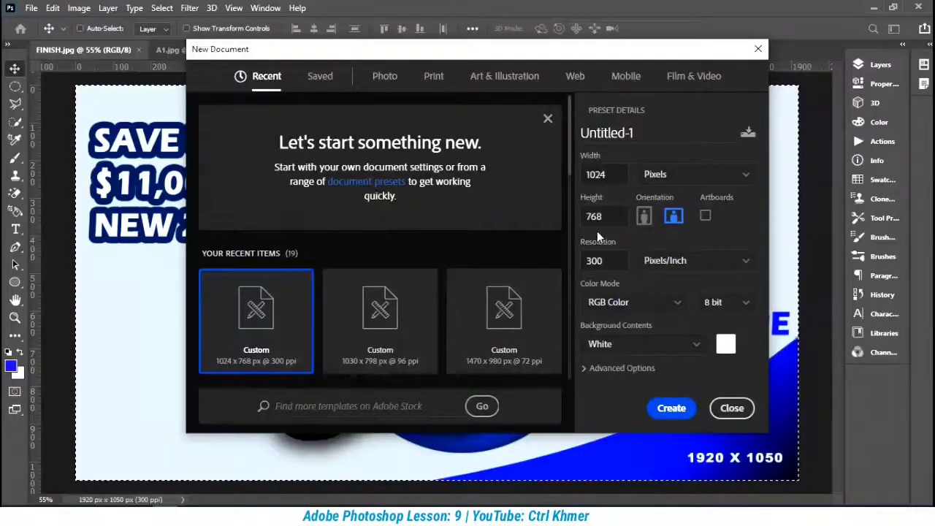
pyautogui.click(673, 409)
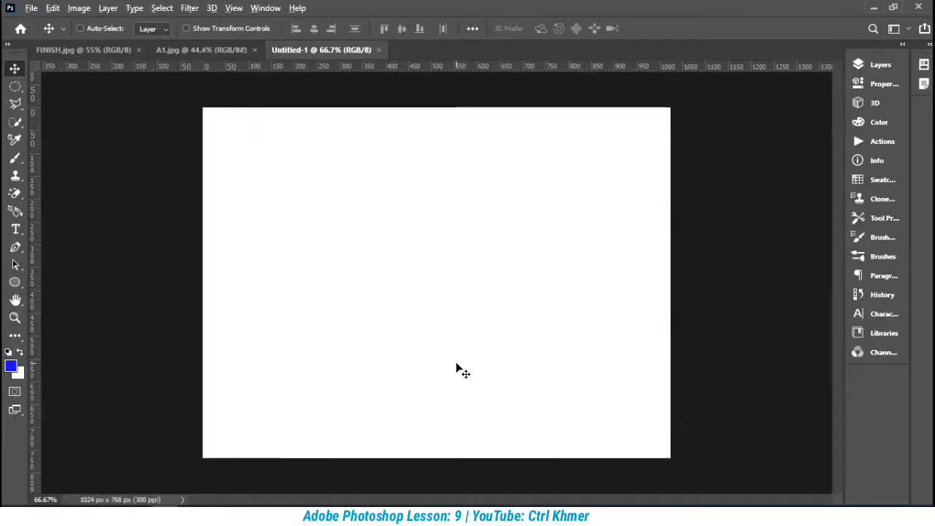
pyautogui.scroll(-3, 456, 364)
pyautogui.scroll(4, 456, 364)
pyautogui.scroll(-2, 456, 364)
pyautogui.scroll(3, 456, 364)
pyautogui.scroll(-1, 457, 368)
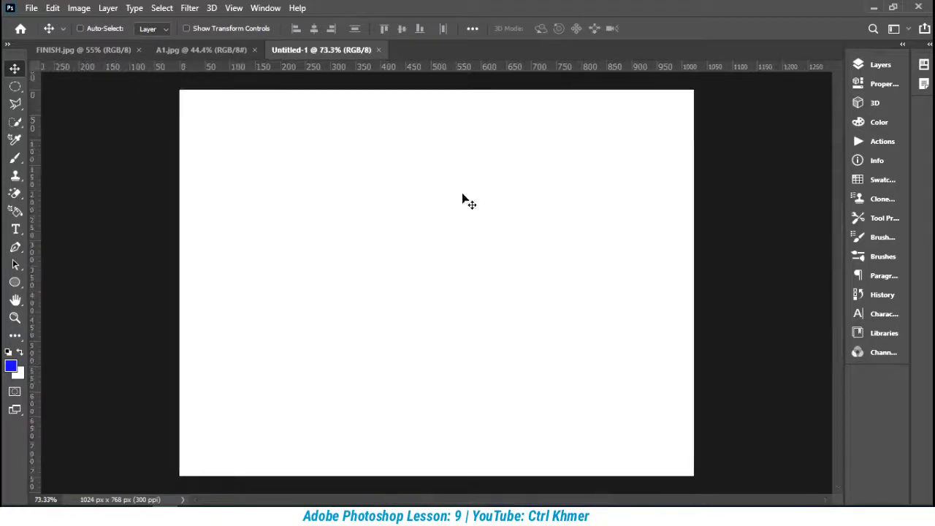
pyautogui.click(91, 54)
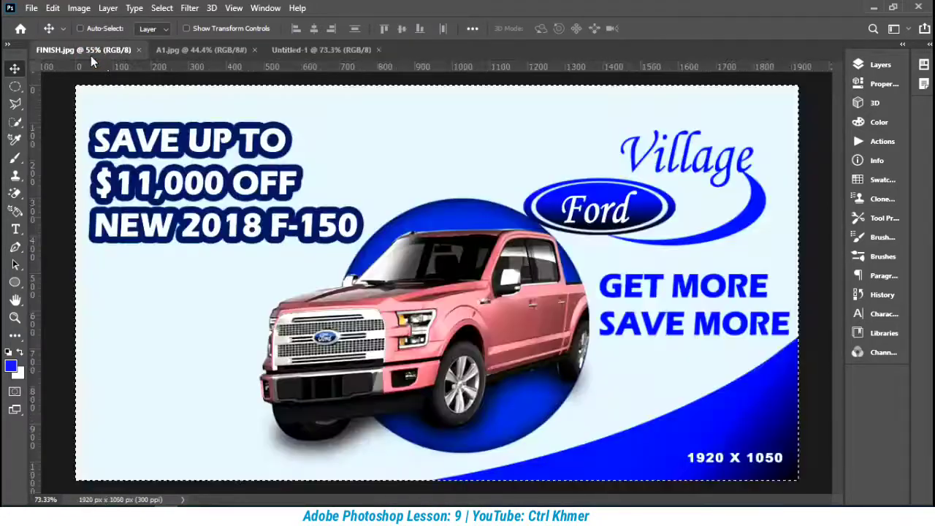
pyautogui.click(303, 49)
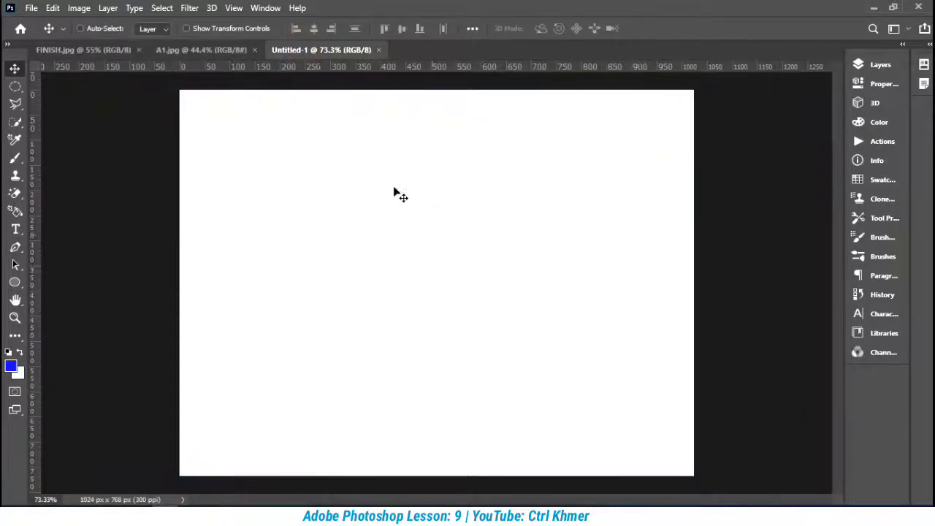
# Step: Choose a very pale pink foreground color and fill the blank canvas with it
pyautogui.click(11, 366)
pyautogui.moveTo(656, 225); pyautogui.dragTo(668, 227)
pyautogui.moveTo(624, 123); pyautogui.dragTo(655, 36)
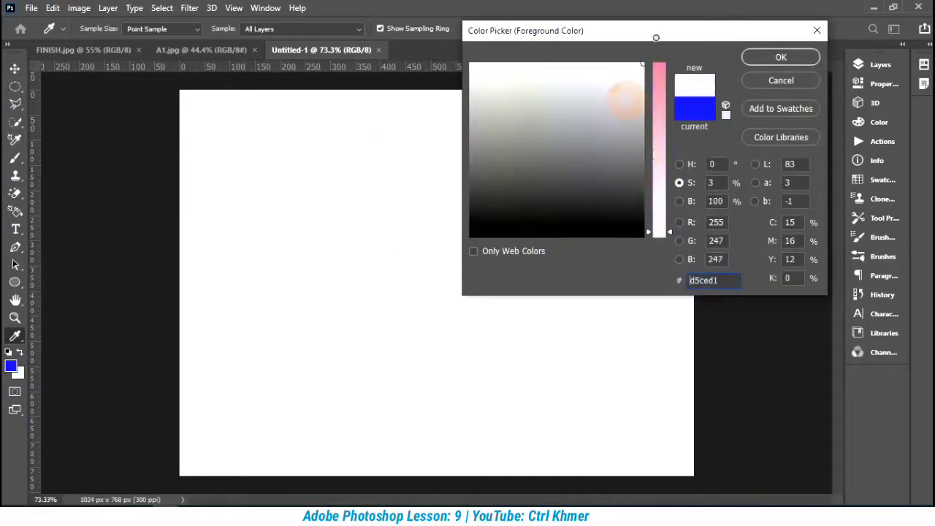
pyautogui.moveTo(663, 165); pyautogui.dragTo(663, 185)
pyautogui.moveTo(639, 94)
pyautogui.mouseDown()
pyautogui.moveTo(626, 102)
pyautogui.moveTo(636, 68)
pyautogui.mouseUp()
pyautogui.moveTo(656, 179); pyautogui.dragTo(673, 167)
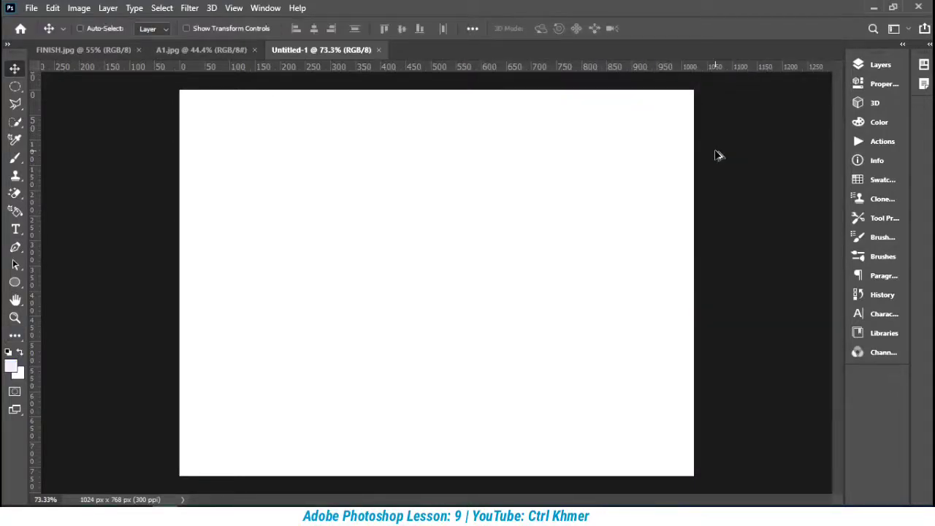
pyautogui.hotkey('alt', 'Delete')
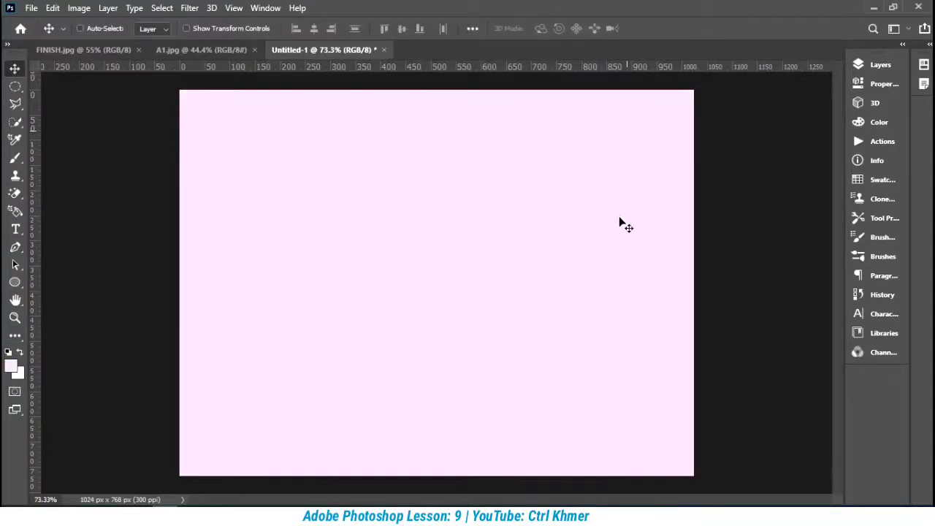
# Step: Switch to the A1.jpg truck photo and activate the Quick Selection tool
pyautogui.scroll(2, 456, 253)
pyautogui.scroll(-2, 456, 253)
pyautogui.click(247, 50)
pyautogui.click(313, 51)
pyautogui.click(218, 53)
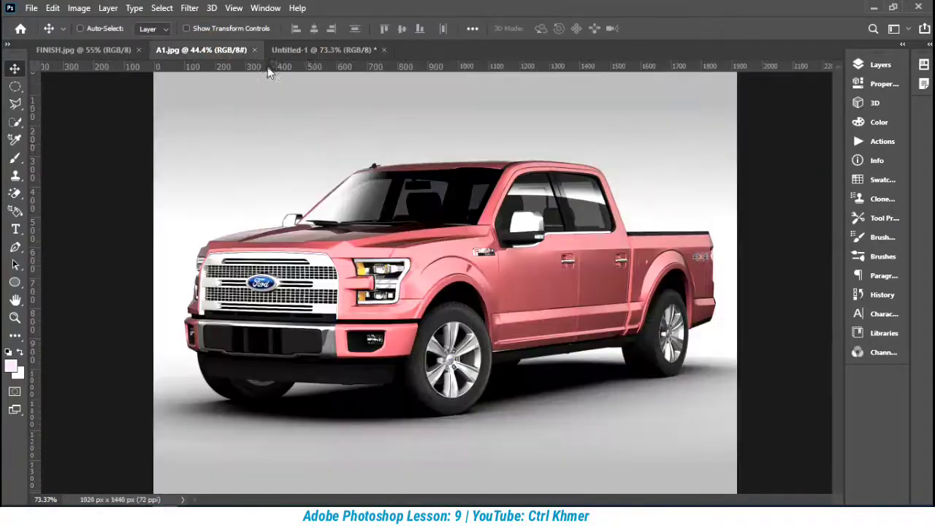
pyautogui.scroll(4, 385, 193)
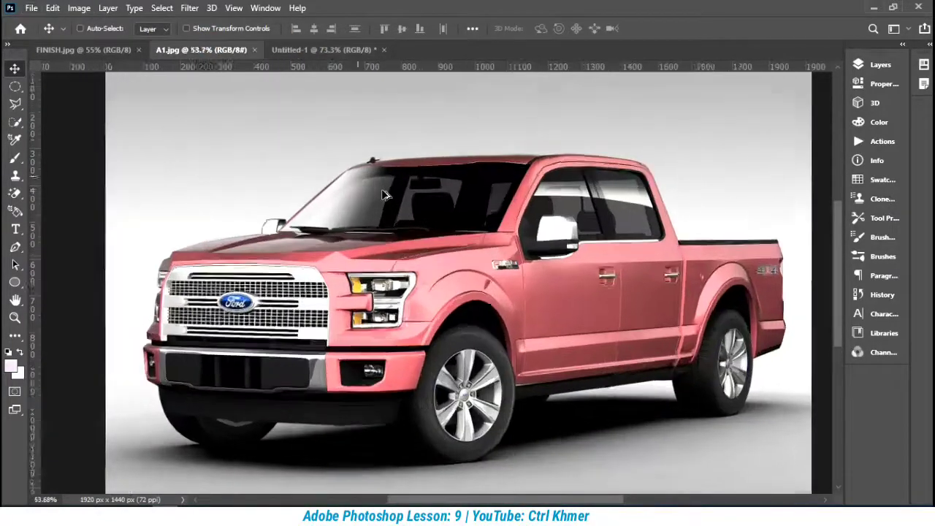
pyautogui.scroll(-3, 384, 193)
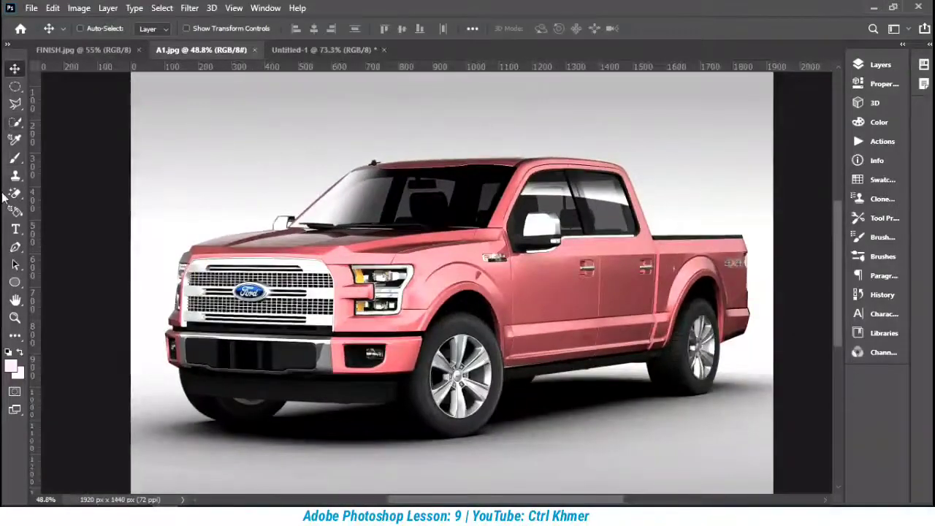
pyautogui.click(15, 247)
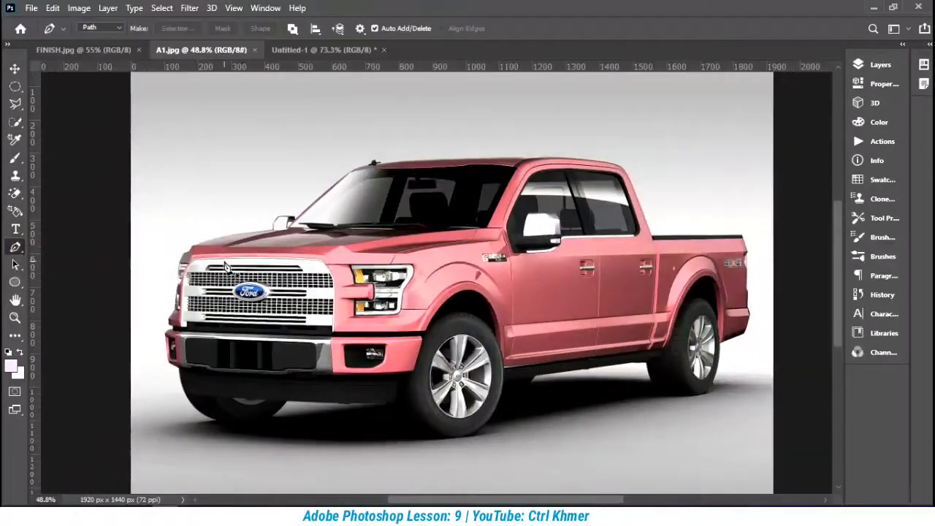
pyautogui.click(14, 121)
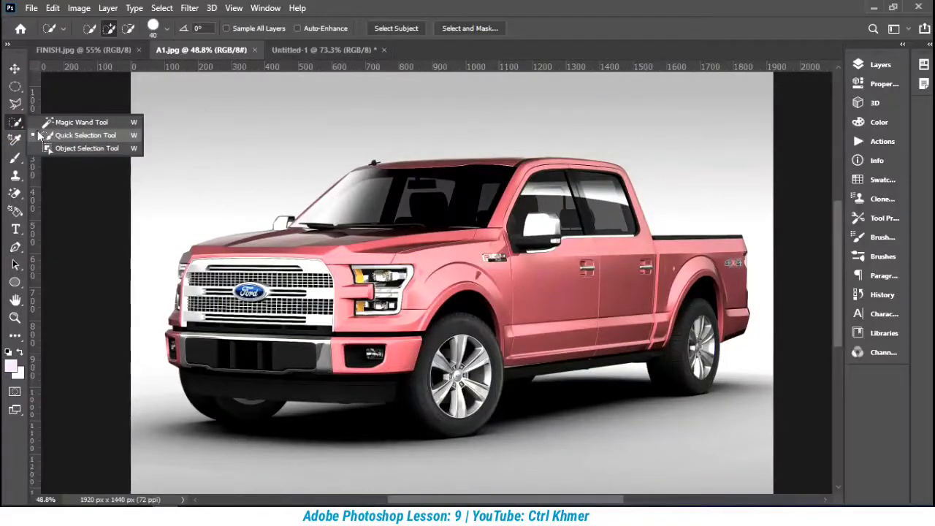
pyautogui.click(101, 130)
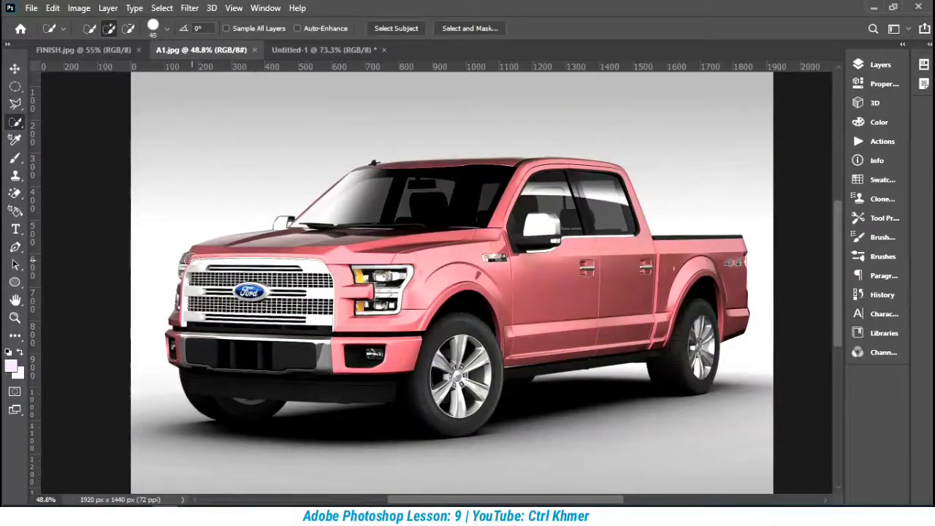
# Step: Try to select the truck's body, bumper and front wheel by brushing over them with an 80-pixel Quick Selection brush
pyautogui.press(']')
pyautogui.press(']')
pyautogui.press(']')
pyautogui.moveTo(354, 268); pyautogui.dragTo(362, 257)
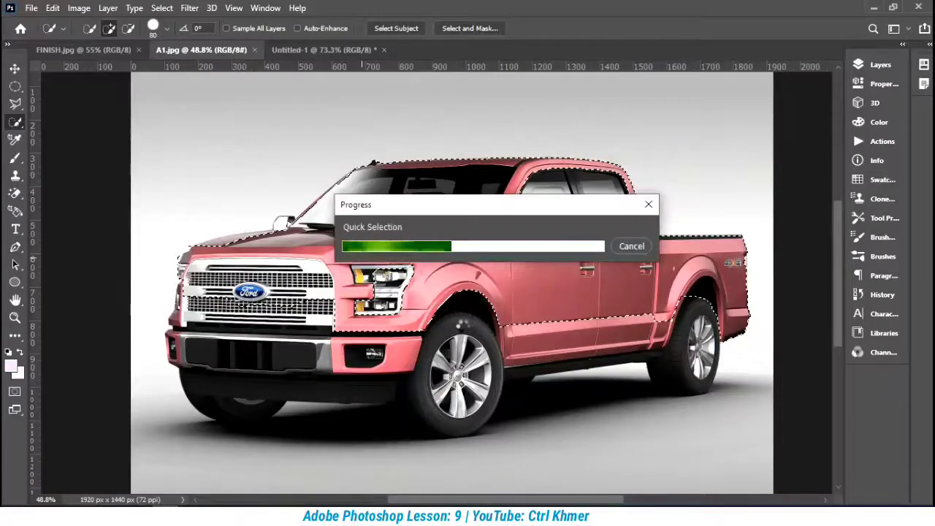
pyautogui.moveTo(369, 349)
pyautogui.mouseDown()
pyautogui.moveTo(274, 364)
pyautogui.moveTo(204, 354)
pyautogui.moveTo(176, 332)
pyautogui.moveTo(191, 338)
pyautogui.mouseUp()
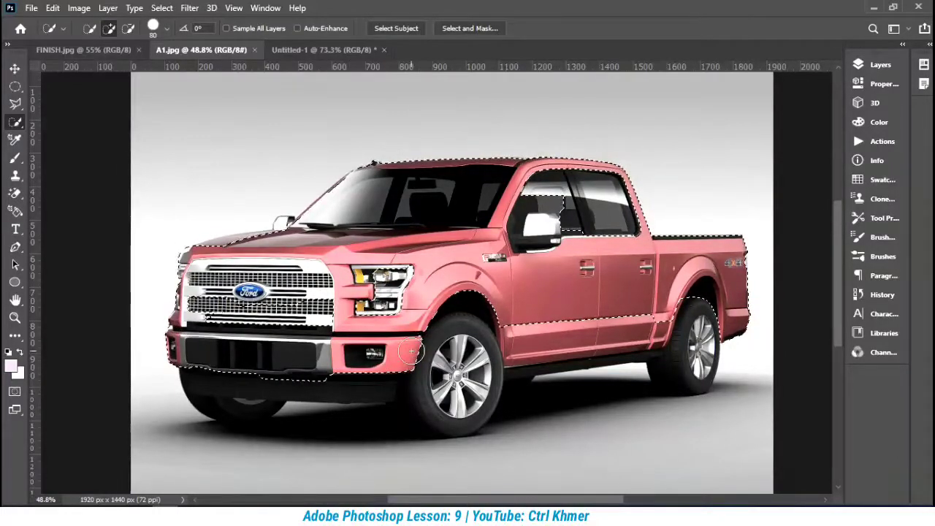
pyautogui.moveTo(414, 349)
pyautogui.mouseDown()
pyautogui.moveTo(424, 382)
pyautogui.moveTo(447, 399)
pyautogui.moveTo(463, 395)
pyautogui.moveTo(458, 378)
pyautogui.mouseUp()
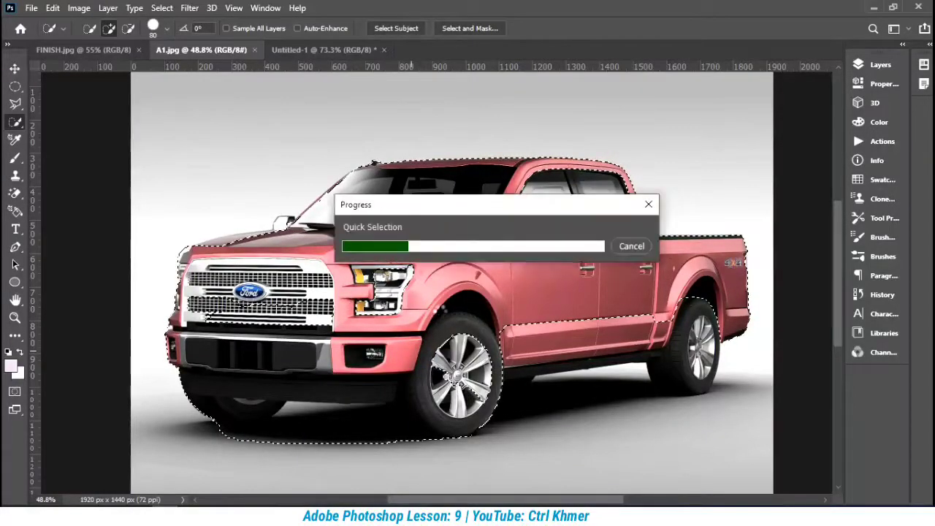
pyautogui.hotkey('ctrl', 'z')
pyautogui.click(443, 335)
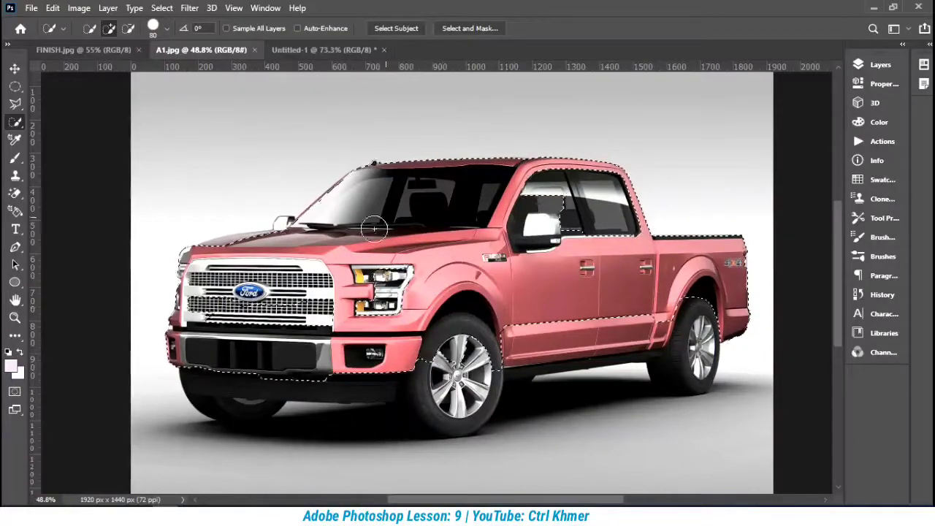
# Step: Replace the current selection with an automatic Select Subject selection of the whole truck, and return to the pale pink Untitled-1 document
pyautogui.click(403, 28)
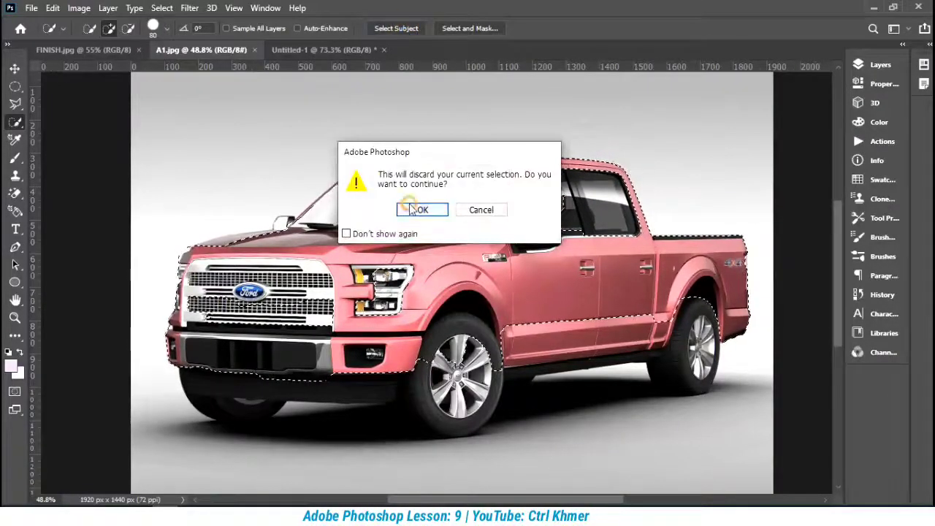
pyautogui.click(412, 206)
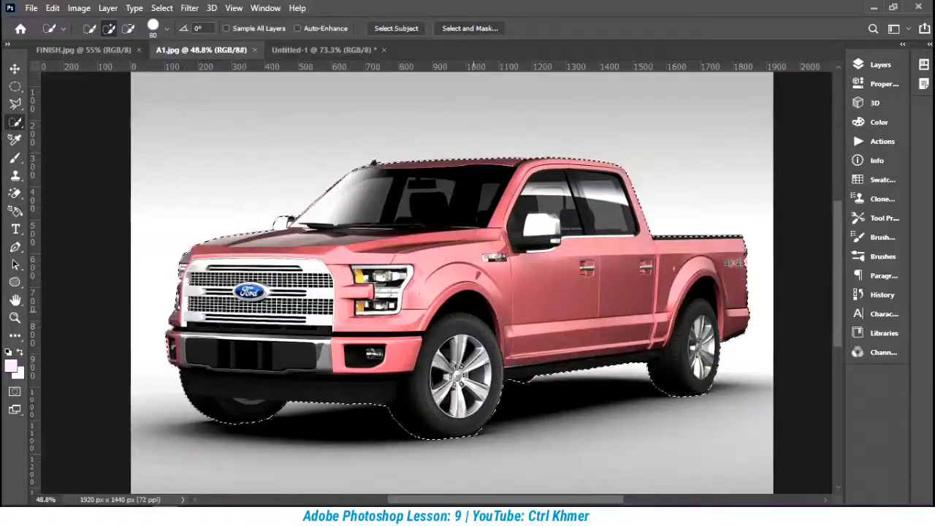
pyautogui.click(11, 70)
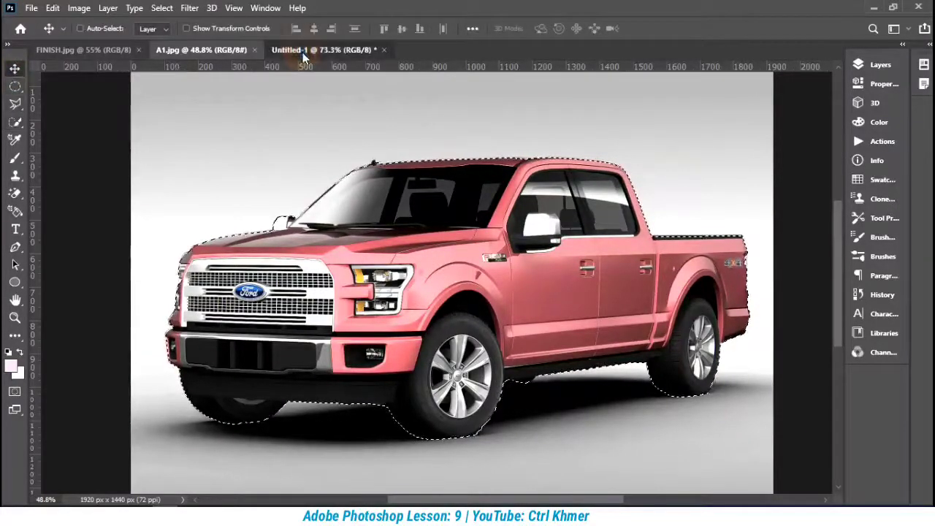
pyautogui.click(336, 58)
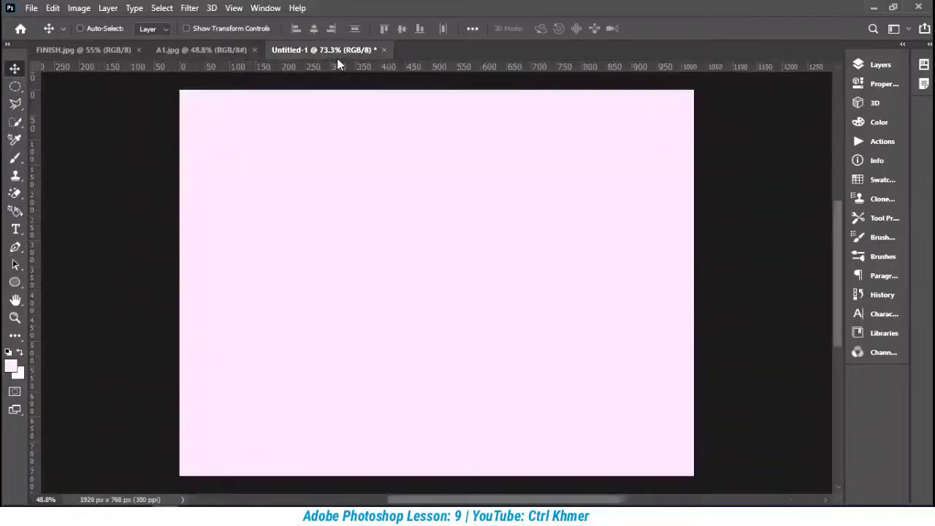
pyautogui.hotkey('ctrl', '-')
pyautogui.scroll(3, 375, 264)
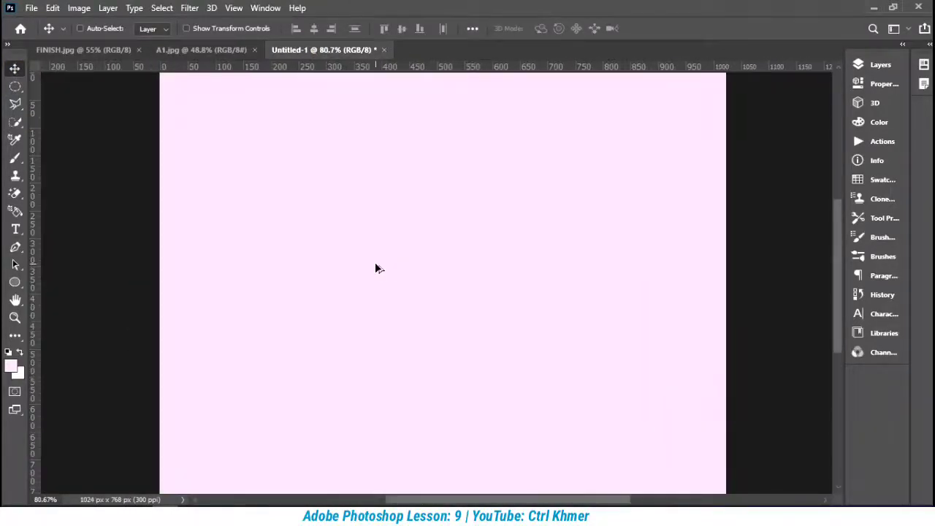
pyautogui.scroll(-2, 376, 263)
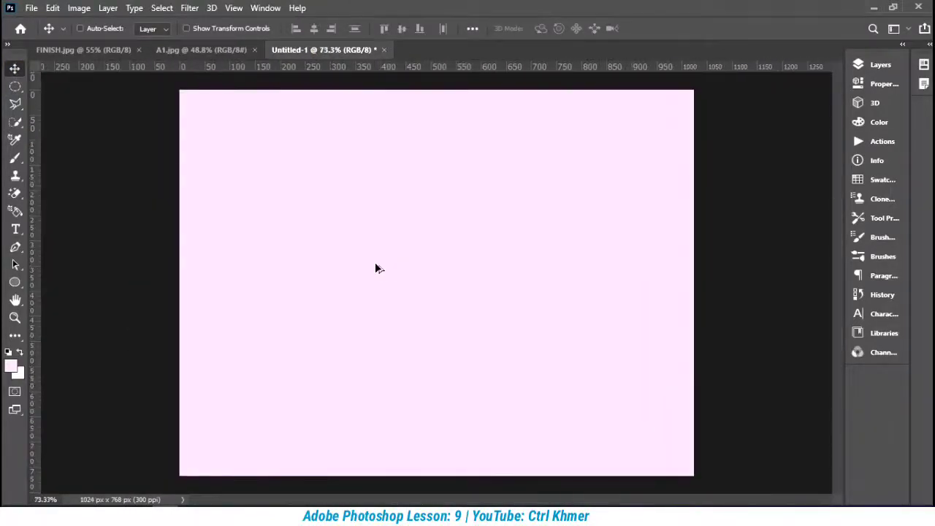
pyautogui.click(27, 284)
pyautogui.click(46, 309)
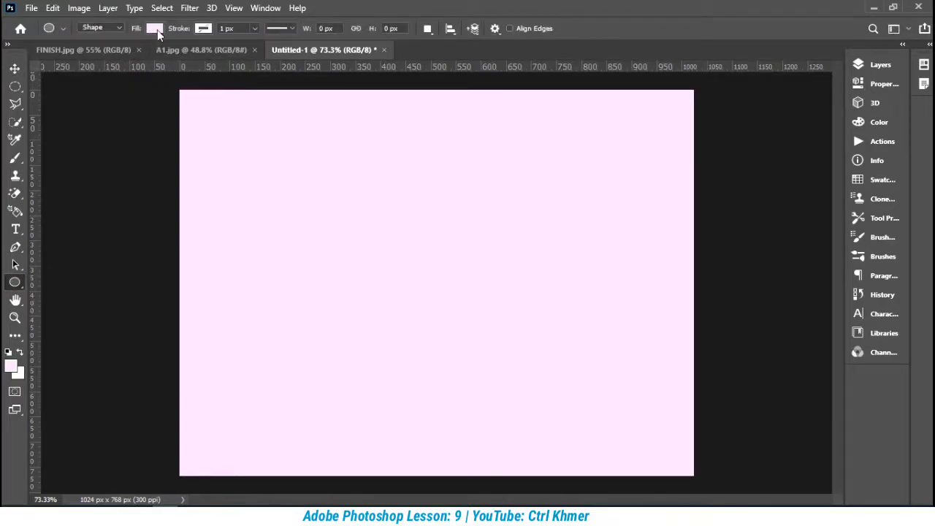
pyautogui.click(157, 30)
pyautogui.click(156, 30)
pyautogui.click(155, 28)
pyautogui.click(85, 102)
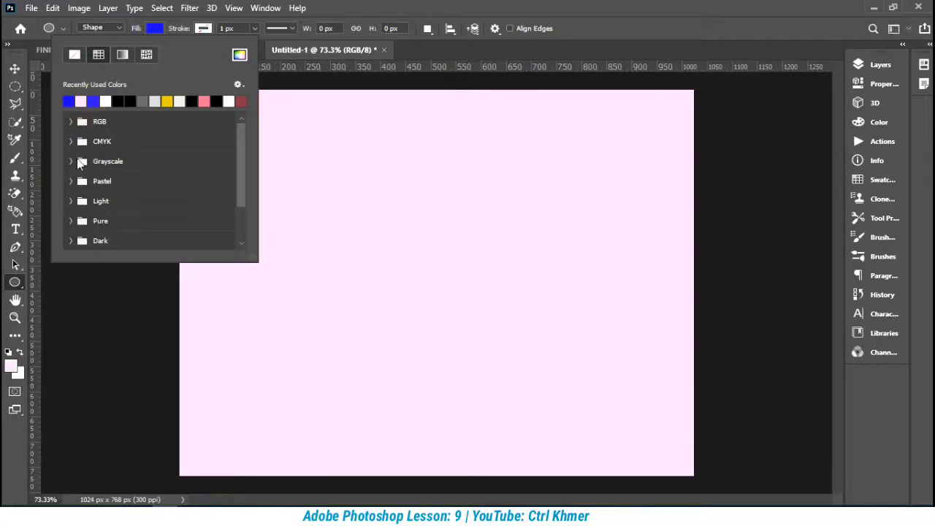
# Step: Activate the Elliptical Marquee tool and draw a circular selection about 370 px across in the upper half of the canvas
pyautogui.click(16, 86)
pyautogui.click(15, 85)
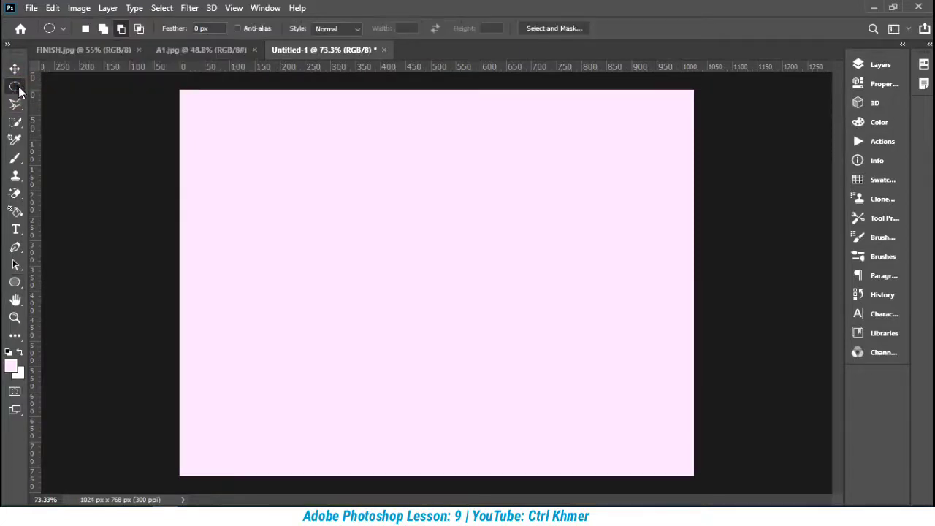
pyautogui.rightClick(19, 89)
pyautogui.click(50, 99)
pyautogui.moveTo(379, 216); pyautogui.dragTo(490, 312)
# Step: Set the foreground color to a fully saturated bright blue
pyautogui.click(11, 367)
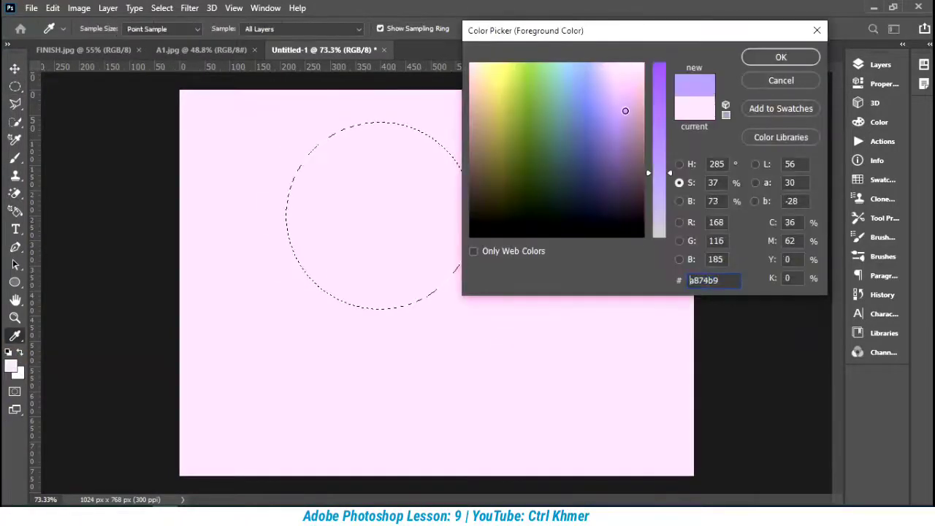
pyautogui.moveTo(659, 173); pyautogui.dragTo(660, 67)
pyautogui.click(587, 123)
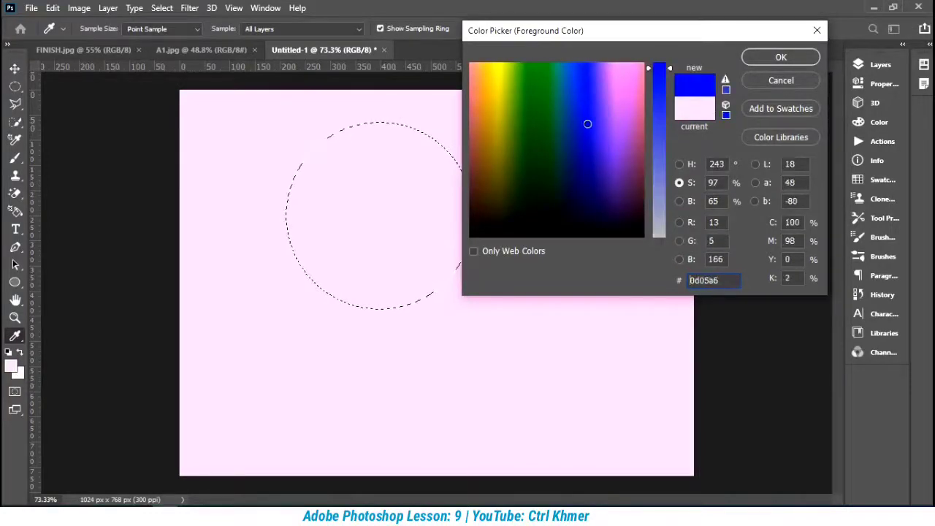
pyautogui.click(757, 54)
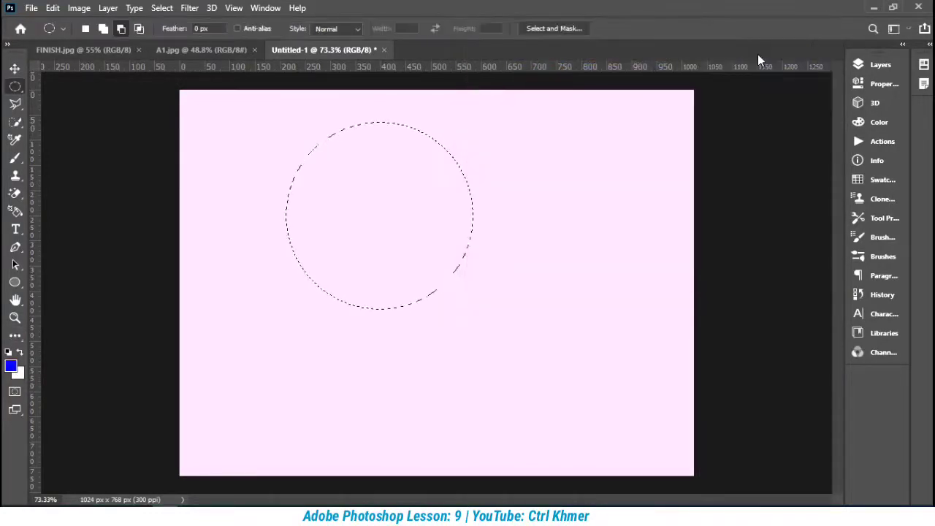
# Step: On a new layer, fill a fresh circular selection about 380 px across in the canvas's upper-left area with the blue foreground color
pyautogui.click(864, 68)
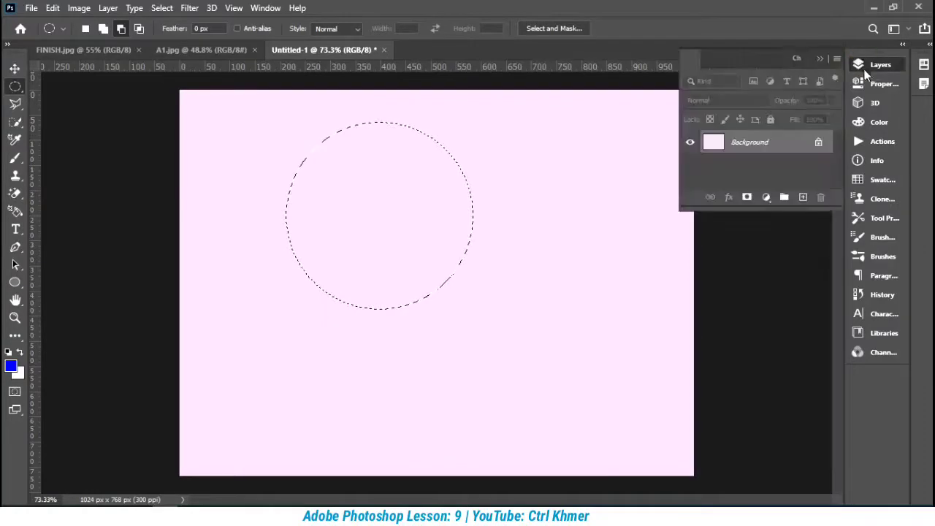
pyautogui.hotkey('ctrl', 'd')
pyautogui.click(801, 198)
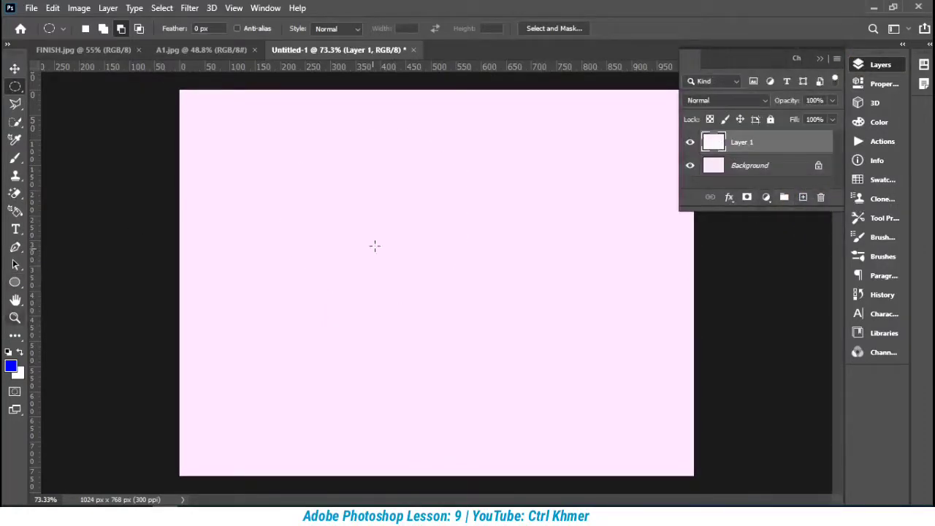
pyautogui.moveTo(332, 198); pyautogui.dragTo(439, 297)
pyautogui.hotkey('alt', 'BackSpace')
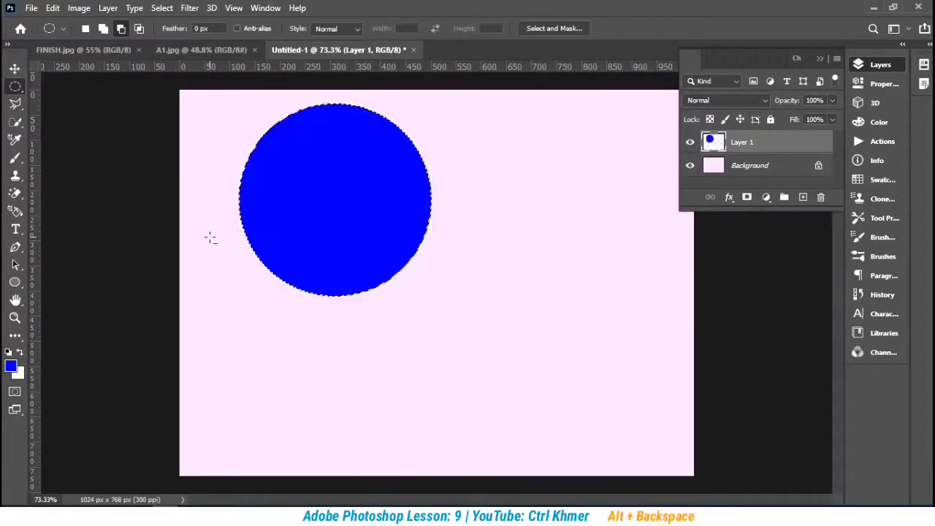
# Step: Move the selected blue circle to the middle of the canvas and clear the selection
pyautogui.click(16, 67)
pyautogui.moveTo(397, 235); pyautogui.dragTo(478, 324)
pyautogui.hotkey('ctrl', 'd')
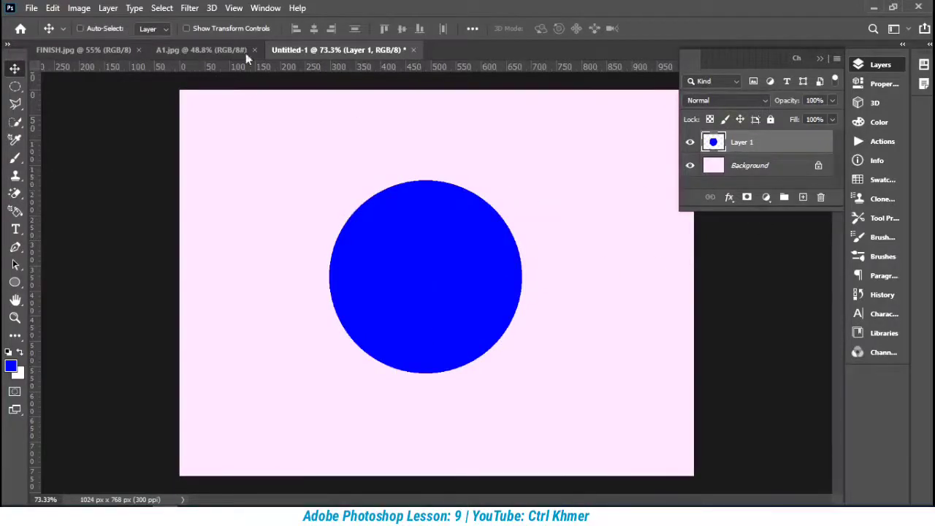
# Step: Bring the selected truck from A1.jpg into the Untitled-1 document as a new layer
pyautogui.click(201, 50)
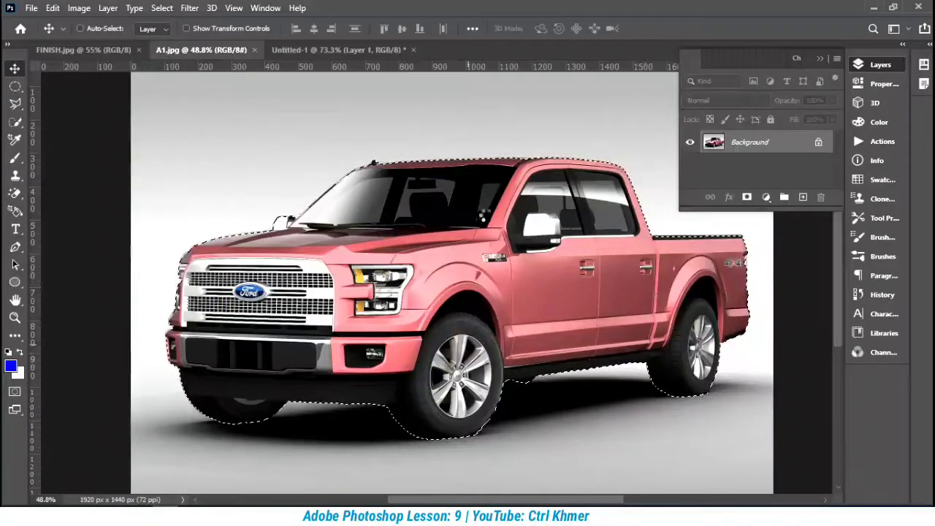
pyautogui.click(389, 50)
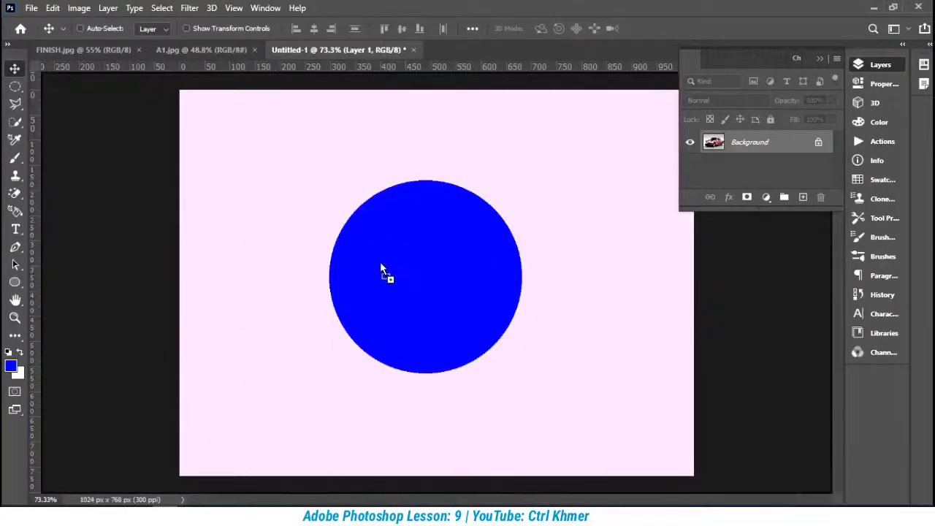
pyautogui.moveTo(389, 296); pyautogui.dragTo(390, 297)
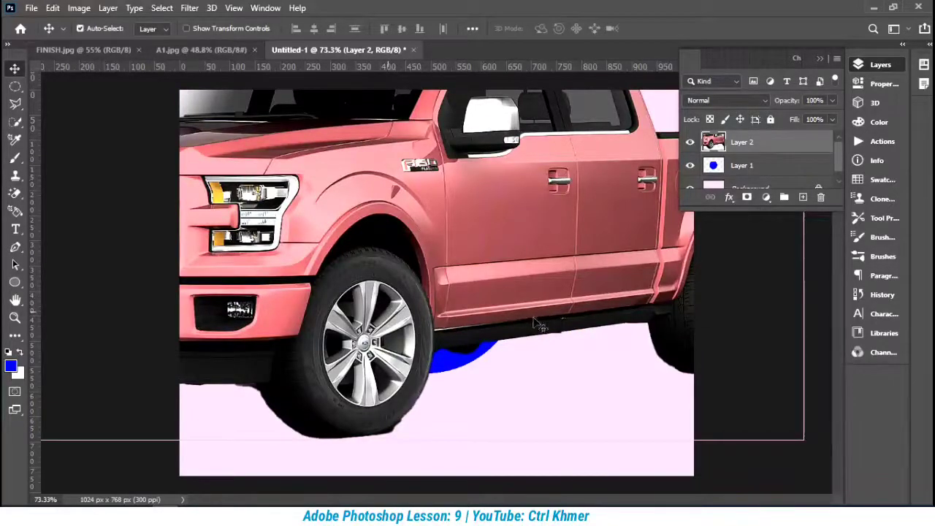
# Step: Scale the truck layer proportionally to about 38% and position it over the blue circle, extending past the circle on both sides
pyautogui.hotkey('ctrl', 't')
pyautogui.hotkey('ctrl', '0')
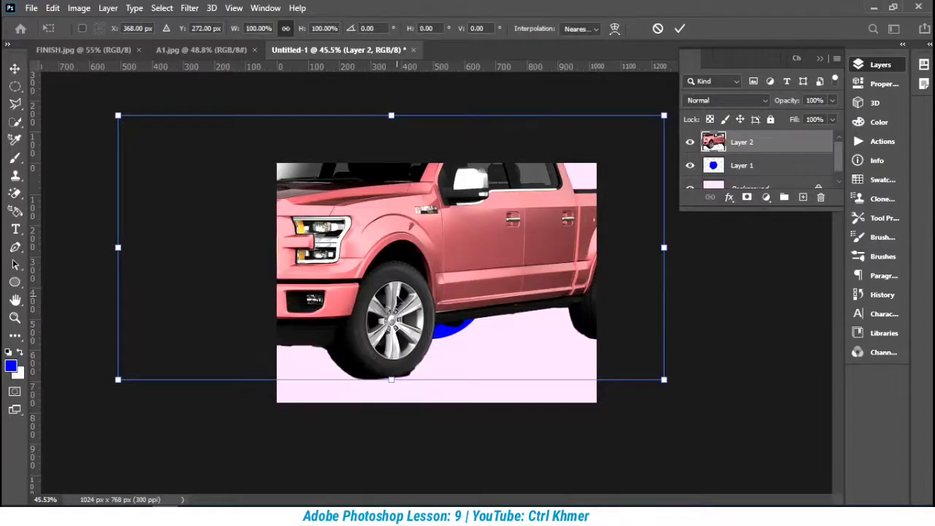
pyautogui.scroll(2, 395, 322)
pyautogui.scroll(-2, 394, 322)
pyautogui.click(392, 114)
pyautogui.moveTo(391, 115); pyautogui.dragTo(391, 226)
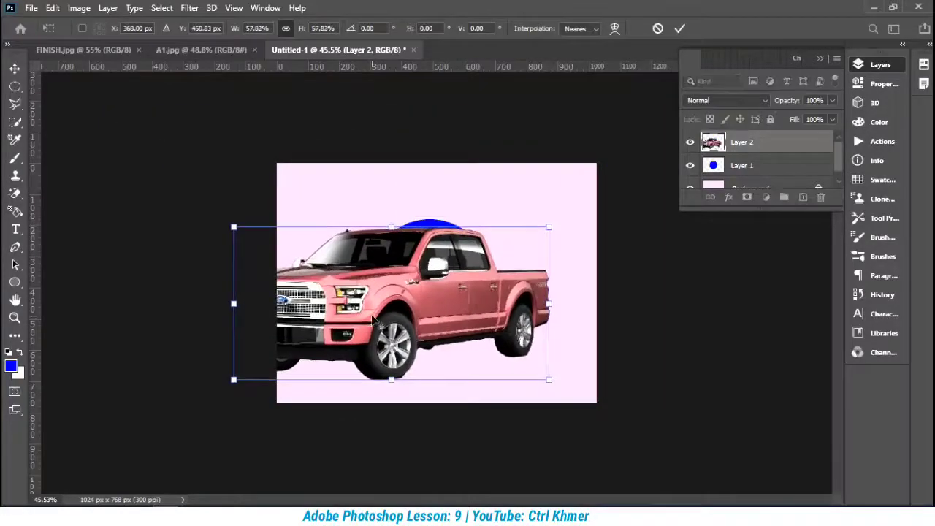
pyautogui.scroll(2, 378, 325)
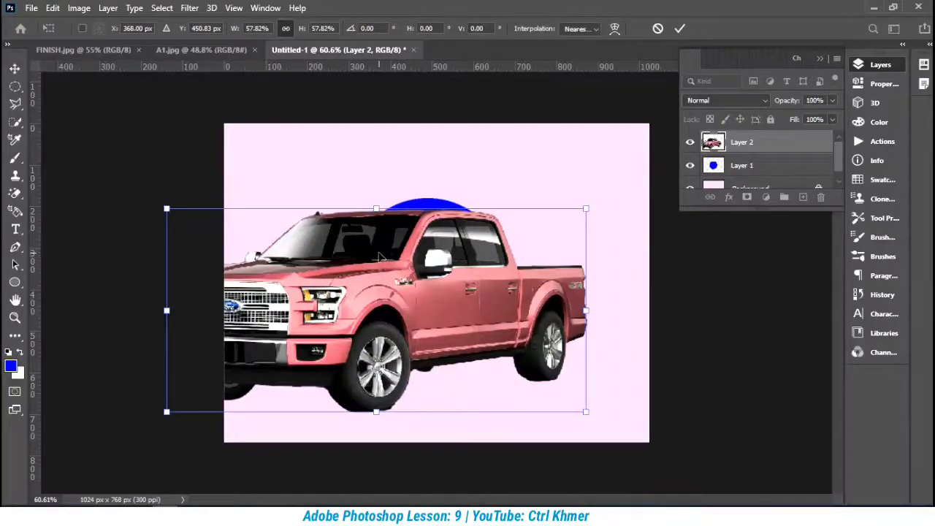
pyautogui.moveTo(377, 209); pyautogui.dragTo(377, 277)
pyautogui.moveTo(414, 338); pyautogui.dragTo(425, 276)
pyautogui.scroll(3, 425, 276)
pyautogui.scroll(-3, 425, 276)
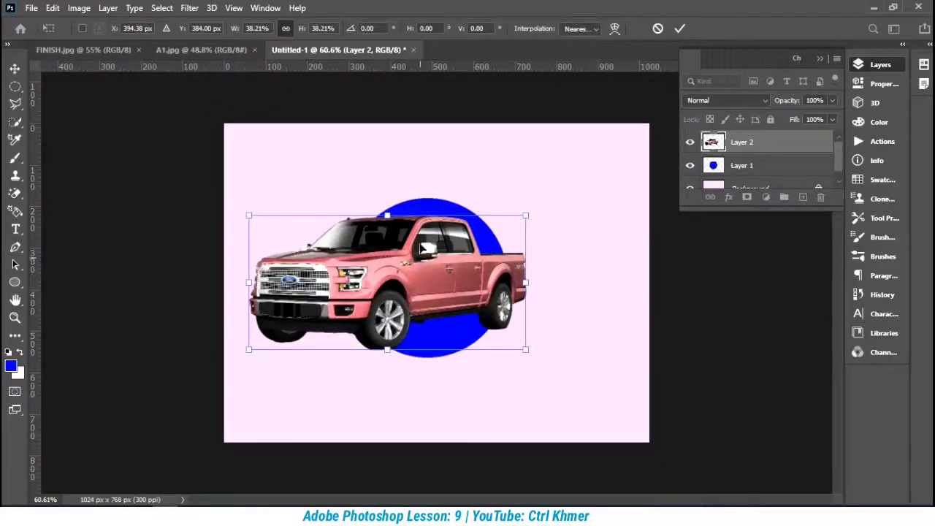
pyautogui.click(15, 69)
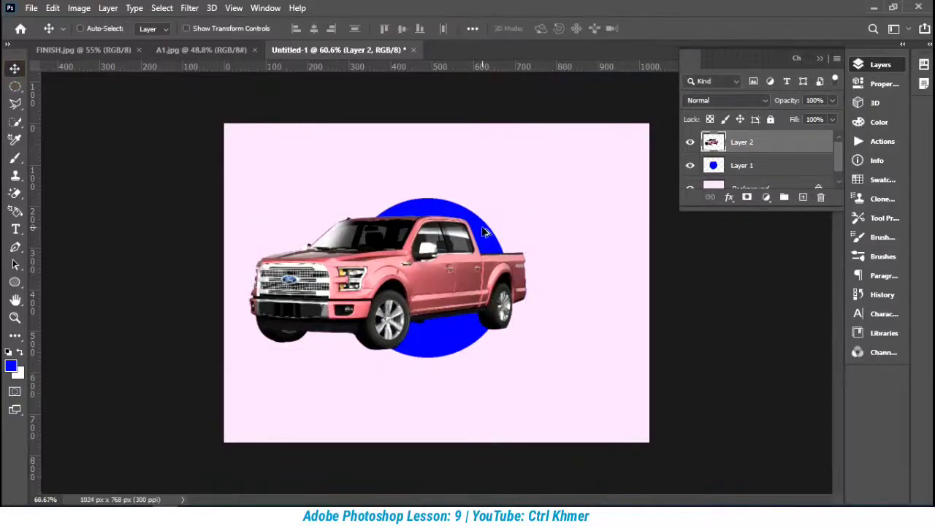
# Step: Hide the truck layer and draw a closed Pen path that follows the circle's right edge and encloses the area outside it
pyautogui.scroll(3, 484, 233)
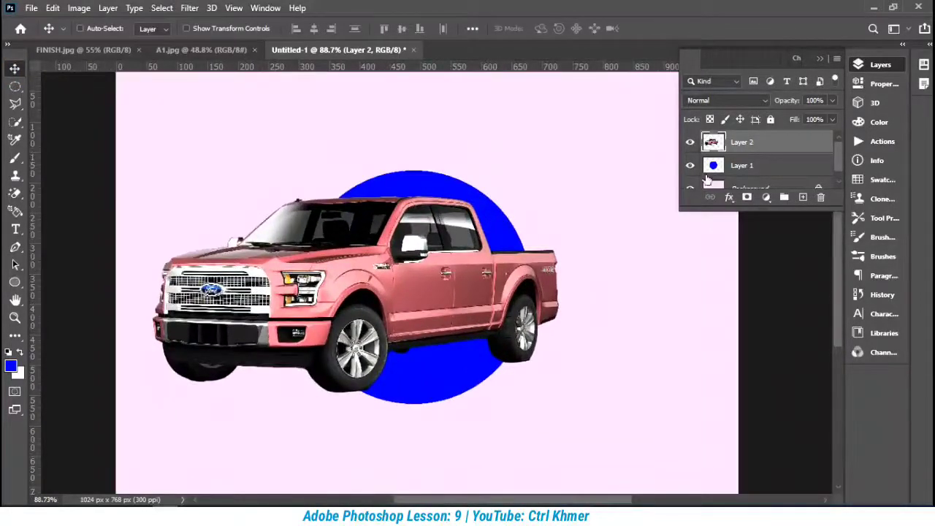
pyautogui.click(690, 144)
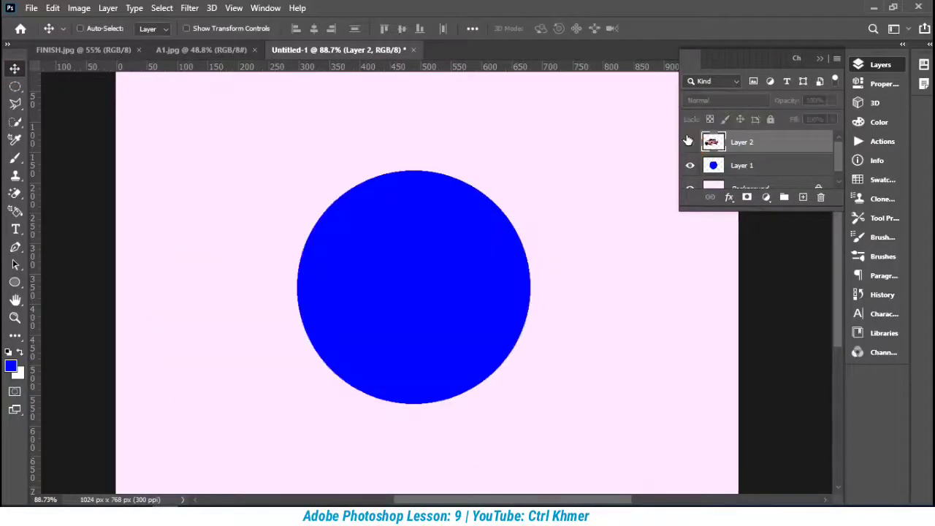
pyautogui.click(15, 229)
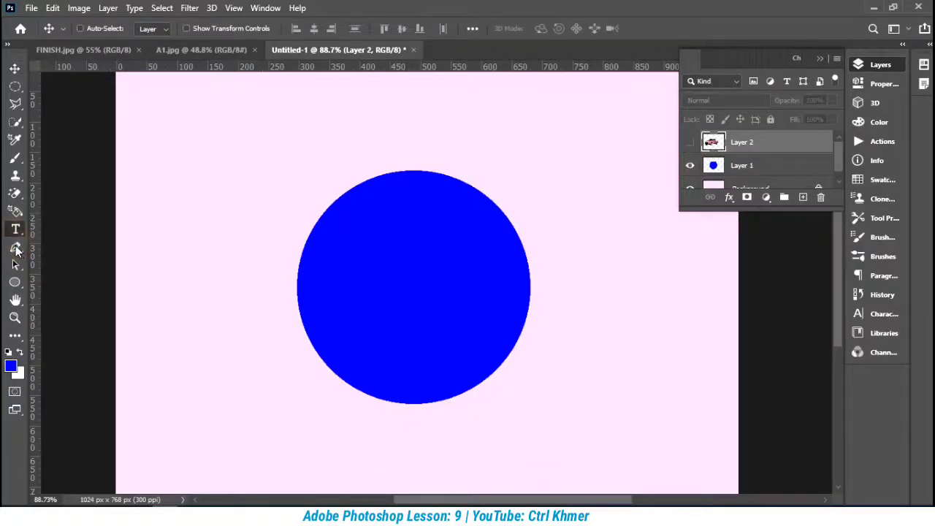
pyautogui.click(16, 248)
pyautogui.rightClick(16, 248)
pyautogui.click(43, 246)
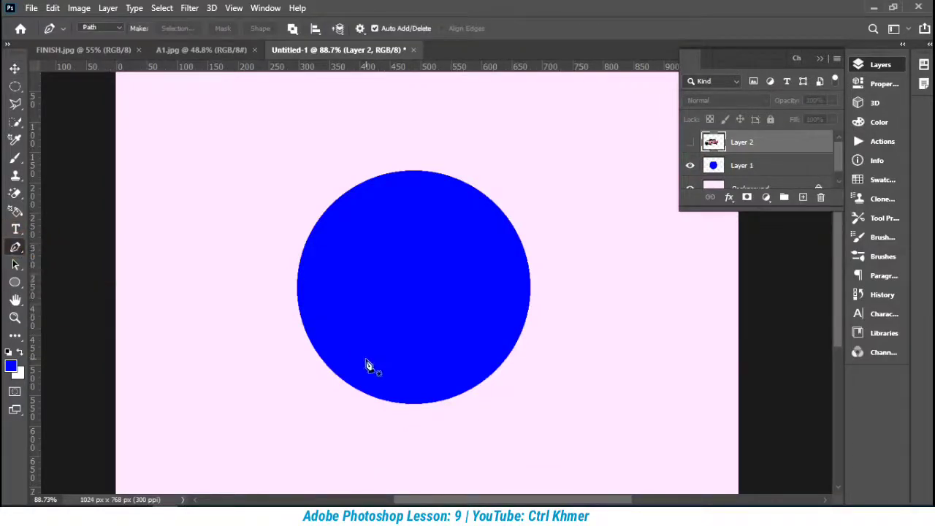
pyautogui.click(464, 397)
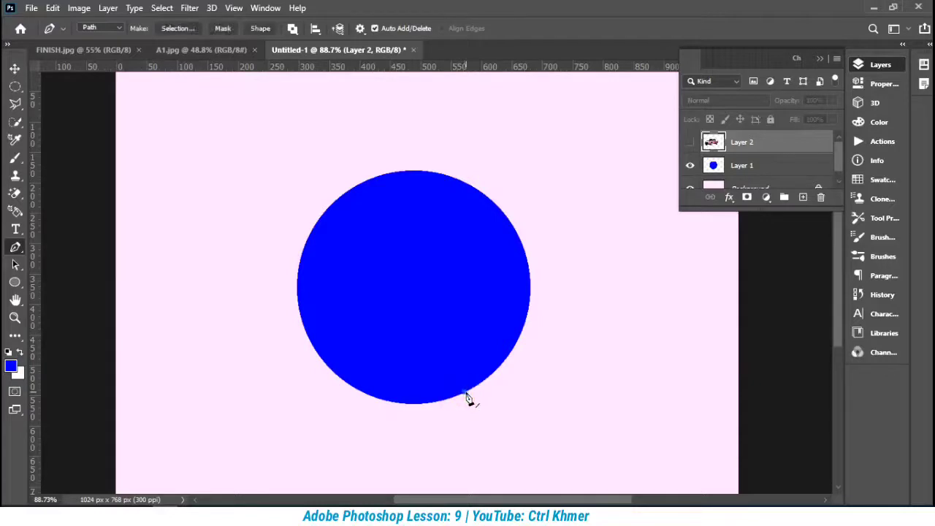
pyautogui.moveTo(525, 252); pyautogui.dragTo(502, 148)
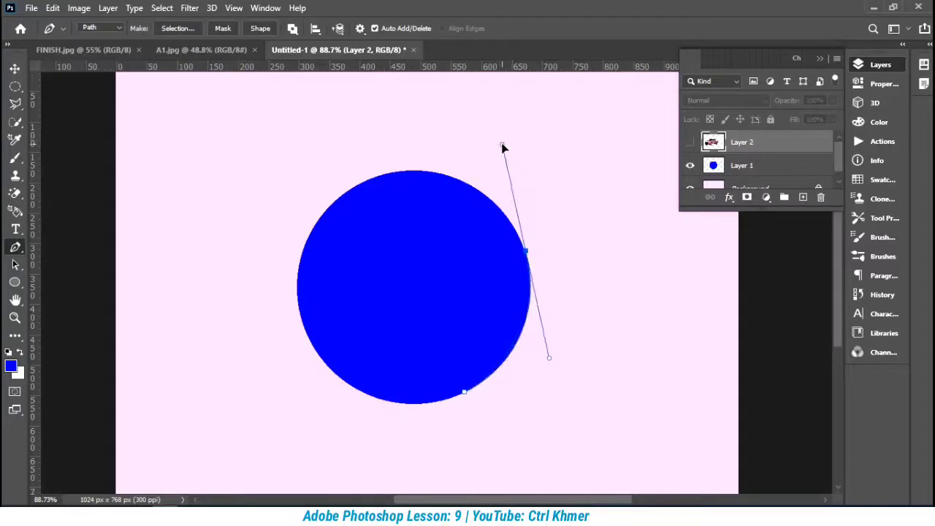
pyautogui.moveTo(596, 238); pyautogui.dragTo(607, 247)
pyautogui.moveTo(619, 271); pyautogui.dragTo(621, 284)
pyautogui.moveTo(619, 363); pyautogui.dragTo(469, 449)
pyautogui.moveTo(468, 446); pyautogui.dragTo(466, 442)
pyautogui.click(456, 421)
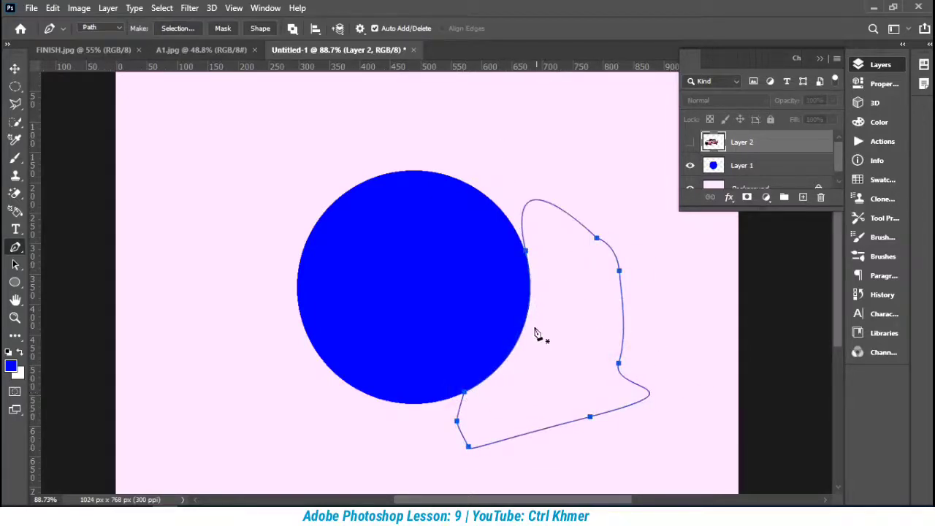
# Step: Show the truck layer, convert the path to a selection, delete the truck's rear part outside the circle, and deselect
pyautogui.click(690, 143)
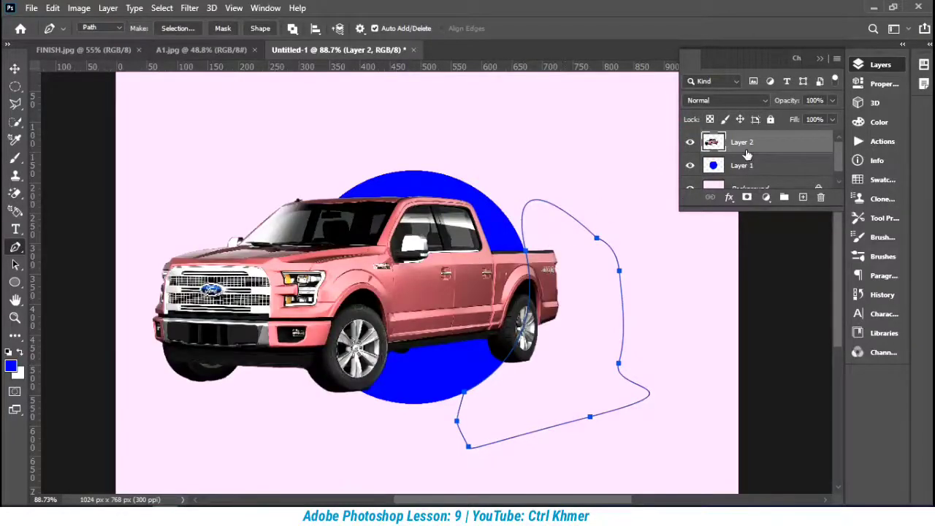
pyautogui.hotkey('ctrl', 'Return')
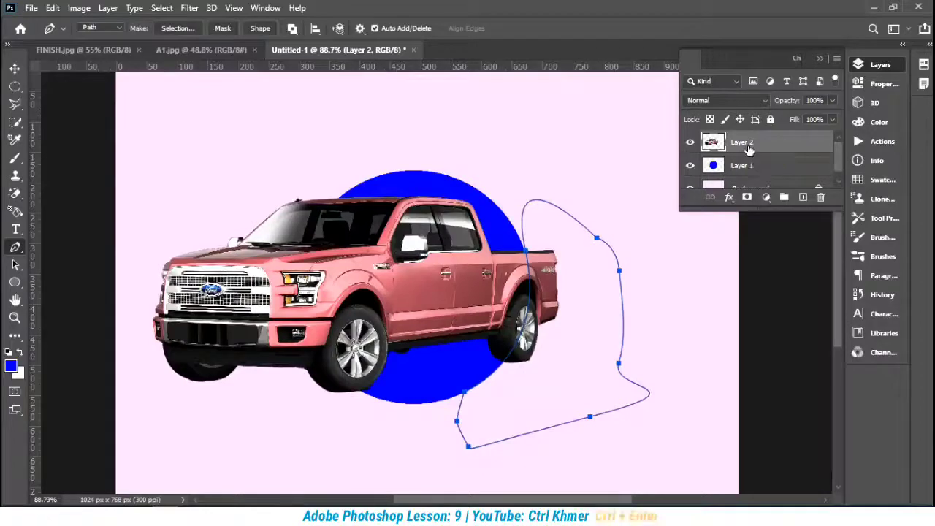
pyautogui.press('Delete')
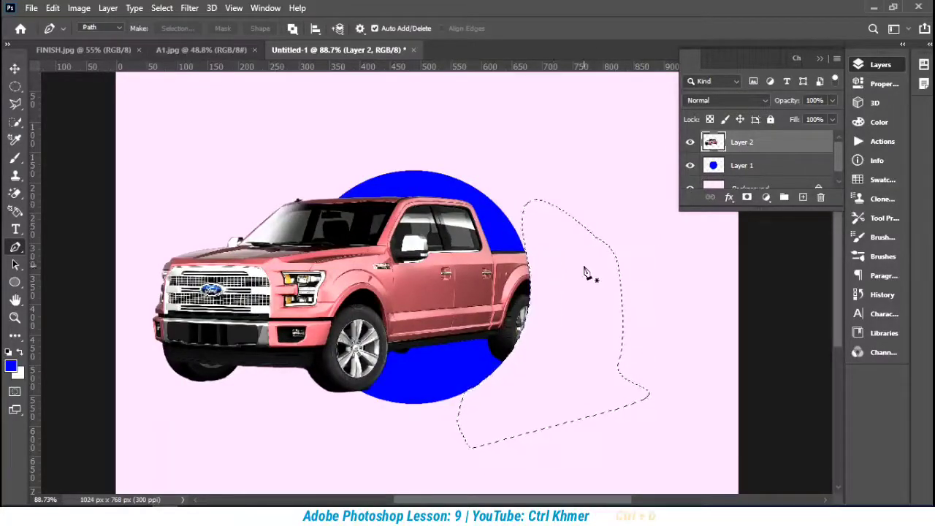
pyautogui.hotkey('ctrl', 'd')
pyautogui.scroll(2, 489, 356)
pyautogui.scroll(-2, 488, 356)
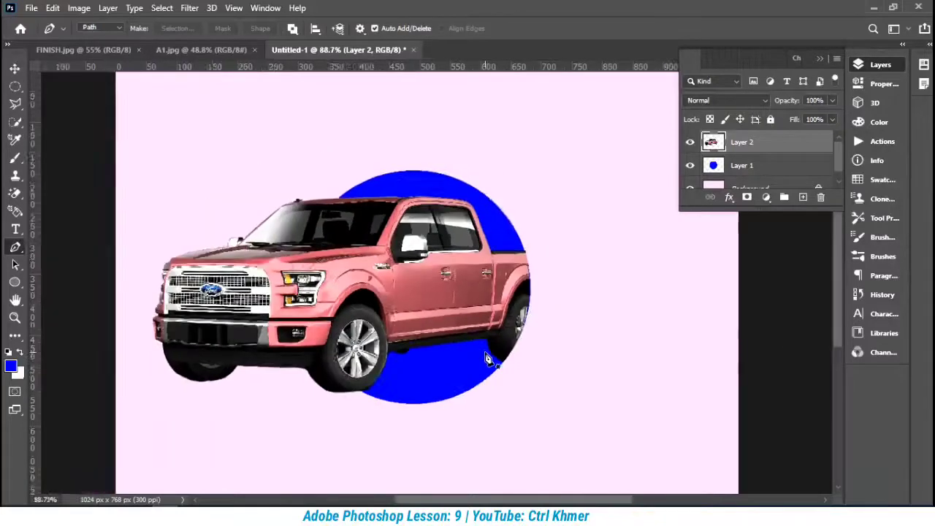
pyautogui.scroll(1, 489, 356)
pyautogui.scroll(-1, 488, 356)
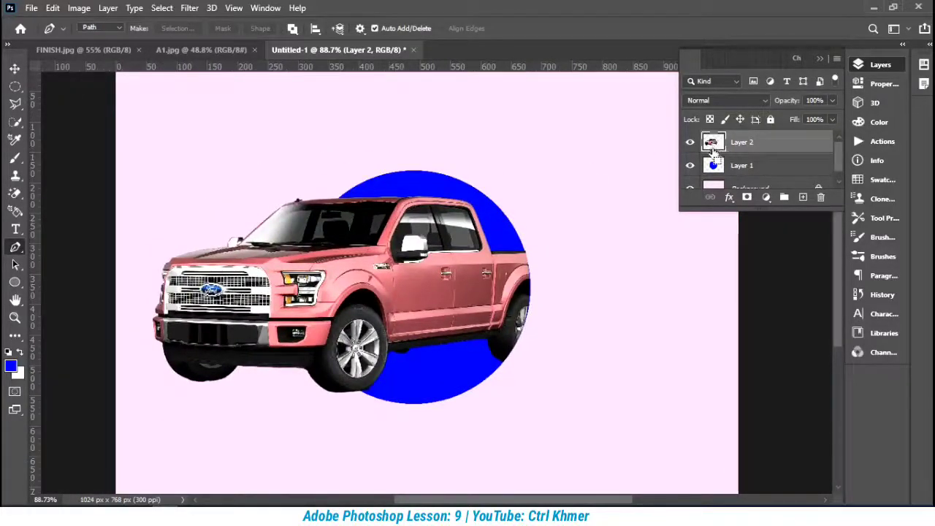
# Step: Distort the truck layer by pulling its front end slightly inward and down, and apply the transformation
pyautogui.hotkey('ctrl', 't')
pyautogui.rightClick(343, 289)
pyautogui.click(395, 100)
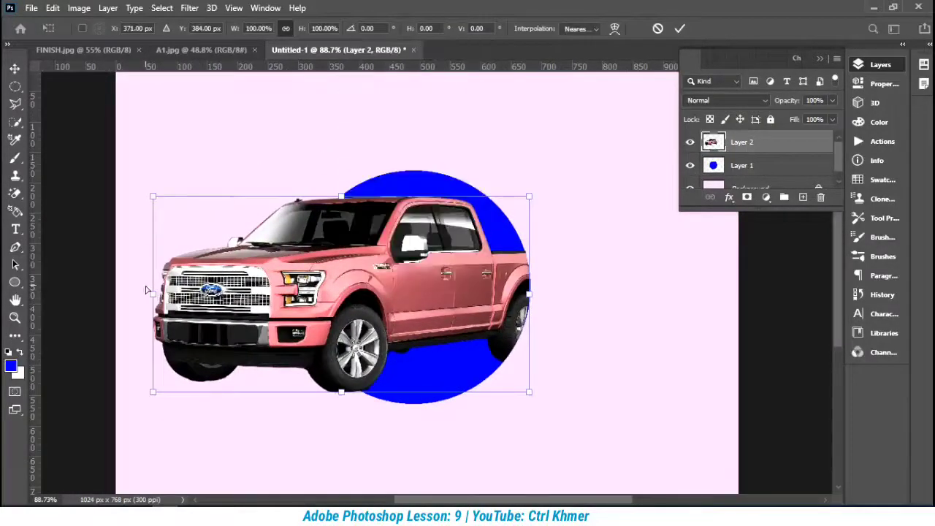
pyautogui.moveTo(148, 291); pyautogui.dragTo(174, 307)
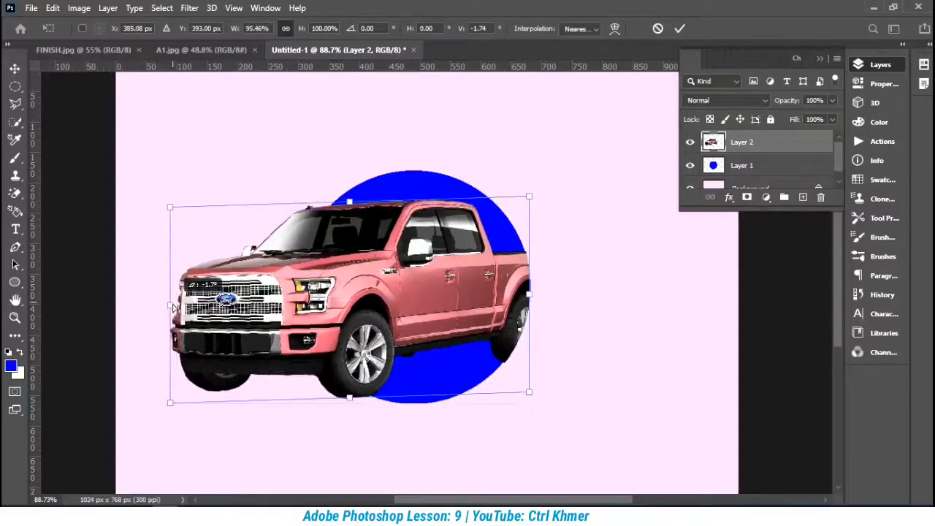
pyautogui.moveTo(172, 208); pyautogui.dragTo(176, 210)
pyautogui.click(15, 69)
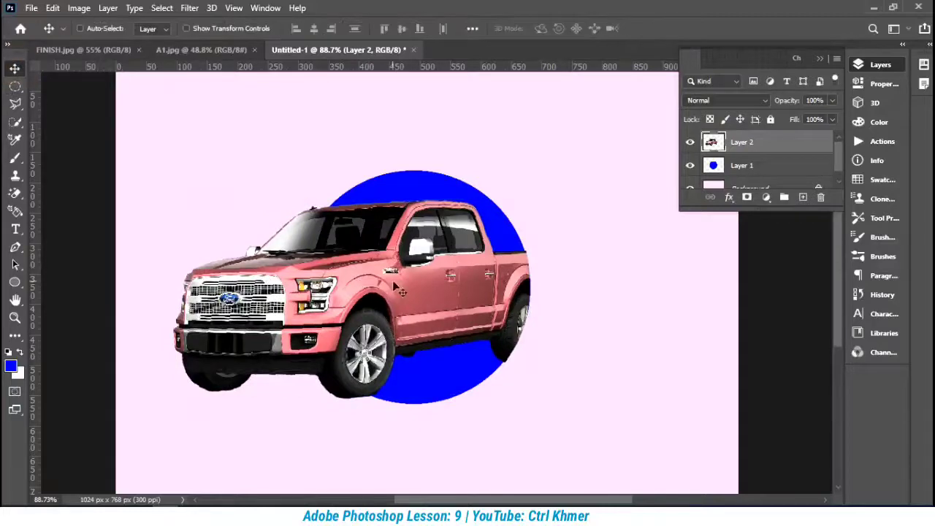
pyautogui.scroll(-1, 403, 315)
pyautogui.scroll(-1, 403, 316)
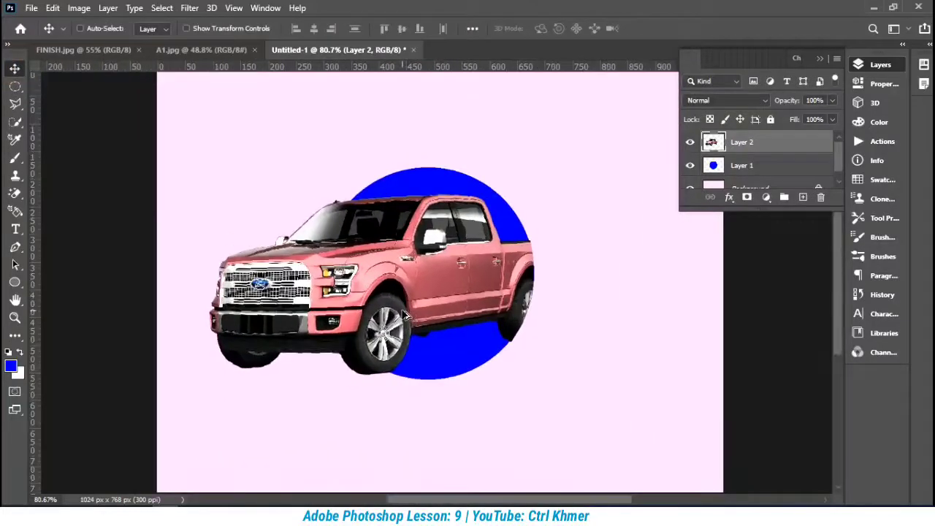
pyautogui.scroll(3, 402, 315)
pyautogui.scroll(-2, 403, 316)
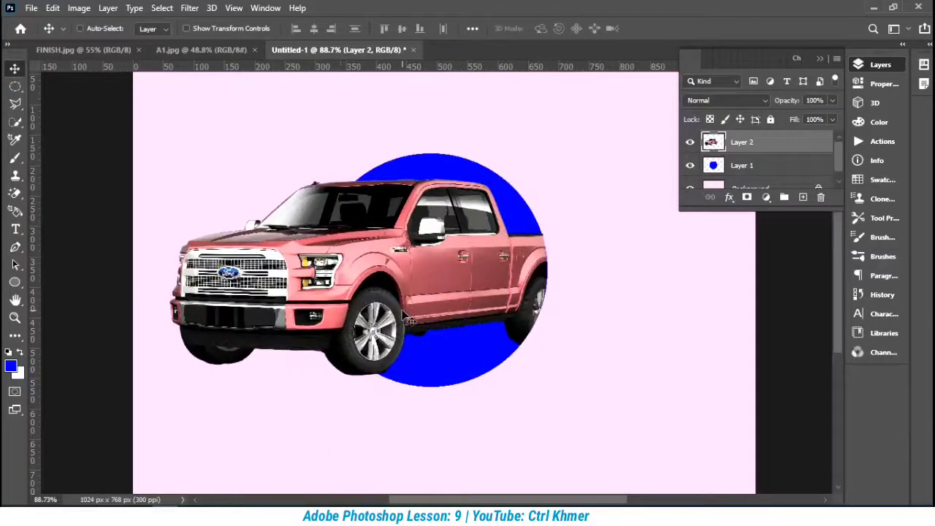
pyautogui.scroll(-2, 403, 316)
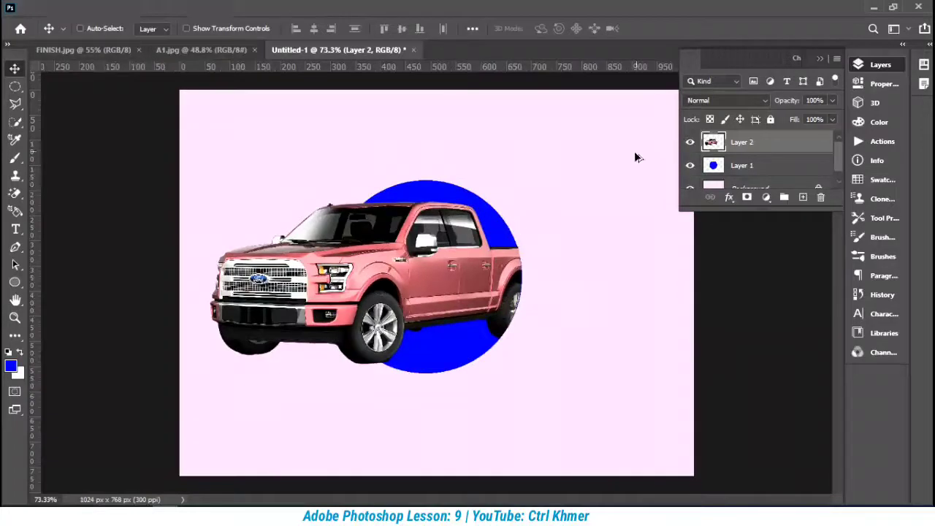
pyautogui.hotkey('ctrl', '-')
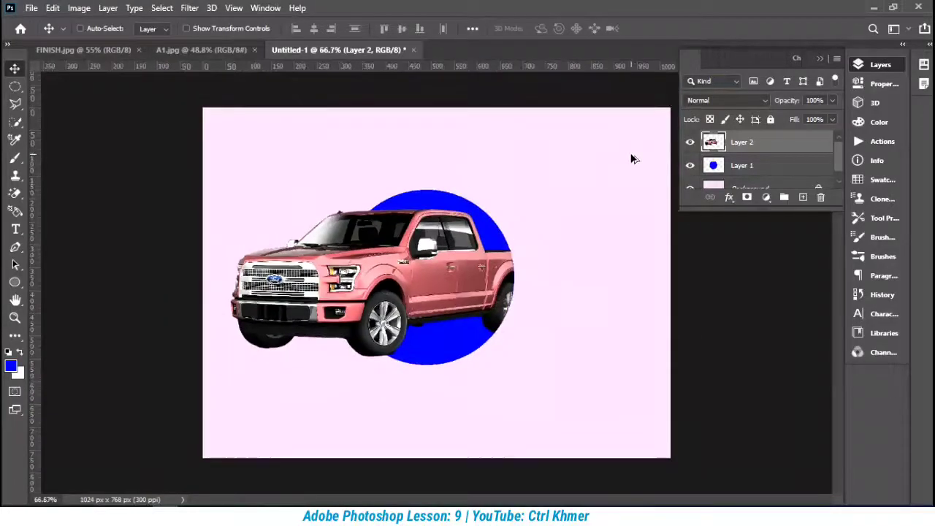
# Step: On a new layer, create a blue-filled ellipse about 260 × 130 px to the right of the truck, deselect, and duplicate that layer
pyautogui.click(804, 198)
pyautogui.scroll(-2, 712, 167)
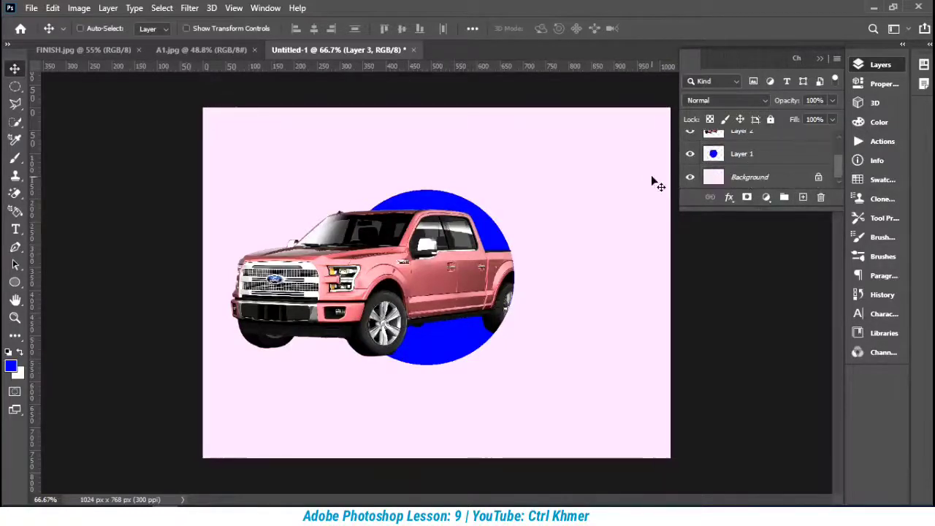
pyautogui.scroll(3, 504, 207)
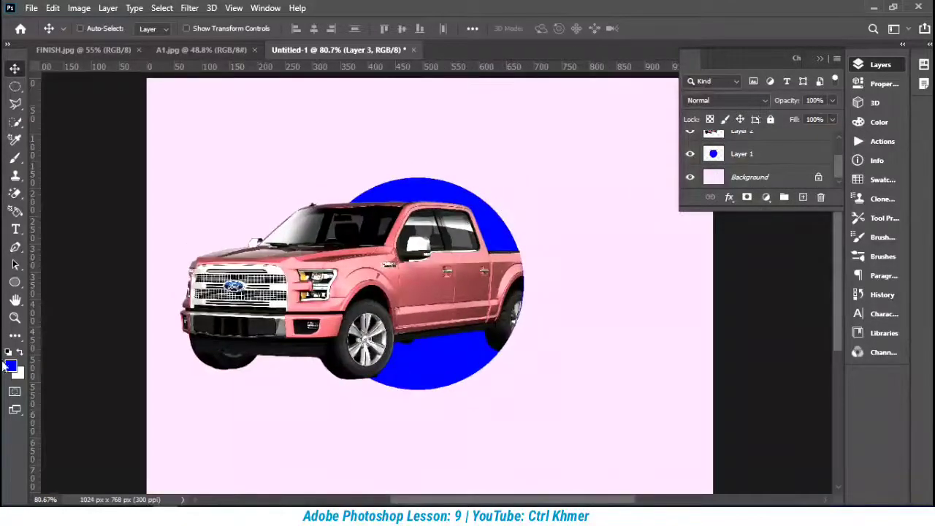
pyautogui.scroll(2, 780, 181)
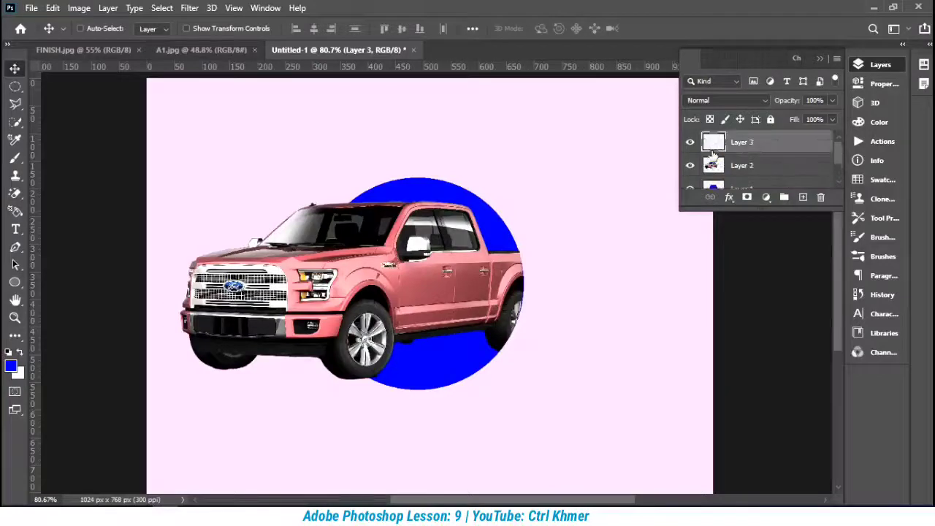
pyautogui.click(16, 87)
pyautogui.moveTo(532, 174); pyautogui.dragTo(675, 244)
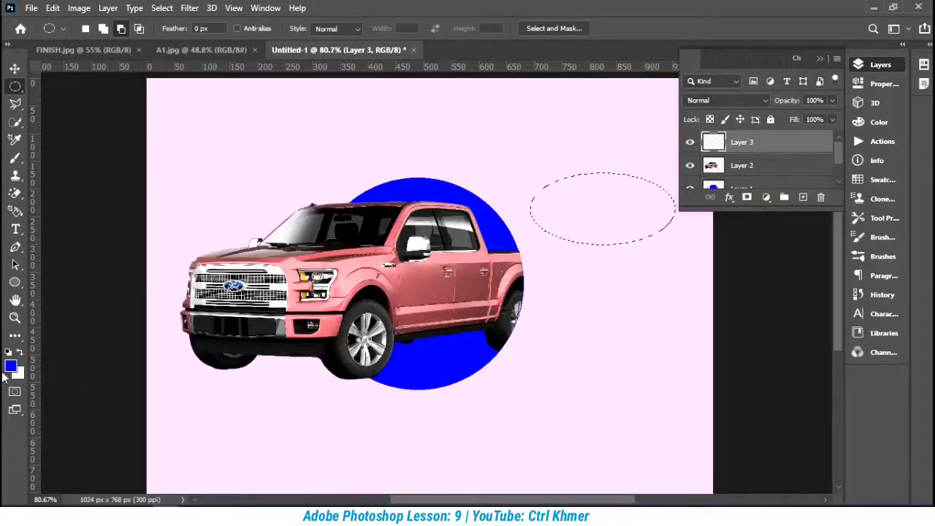
pyautogui.hotkey('alt', 'BackSpace')
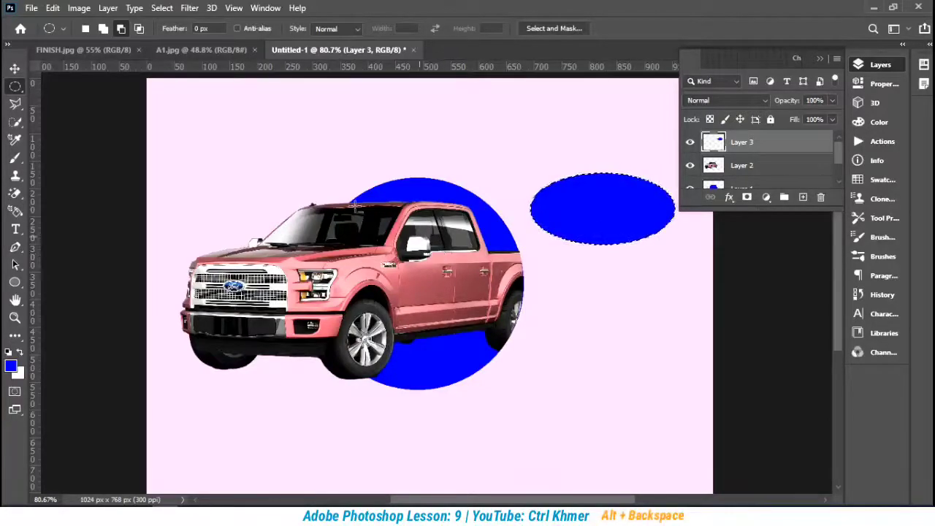
pyautogui.hotkey('ctrl', 'd')
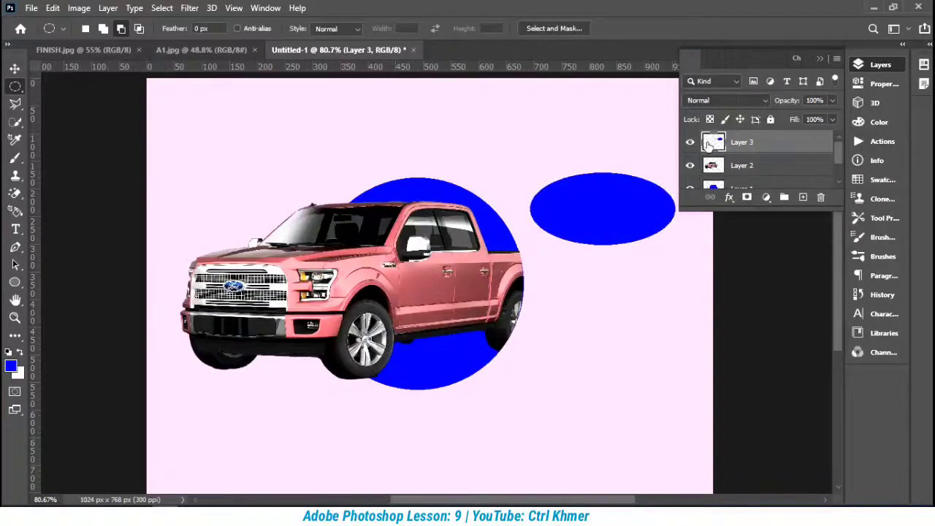
pyautogui.hotkey('ctrl', 'j')
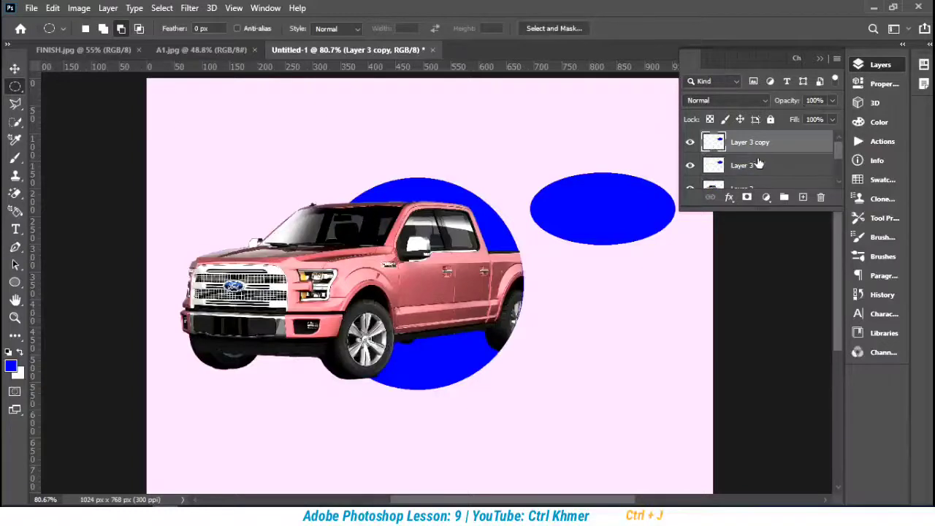
# Step: Move the duplicated blue ellipse up and to the left so it sits clear of the original ellipse
pyautogui.click(15, 68)
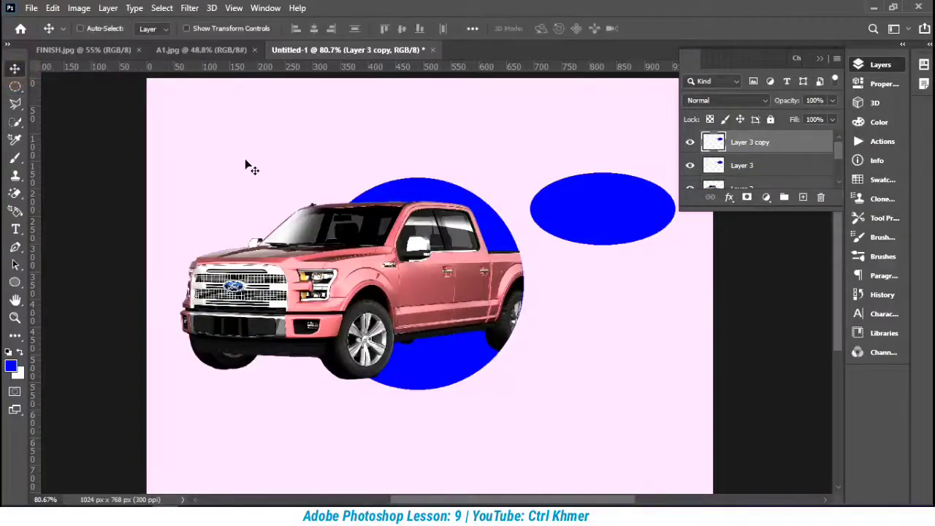
pyautogui.moveTo(600, 223); pyautogui.dragTo(507, 162)
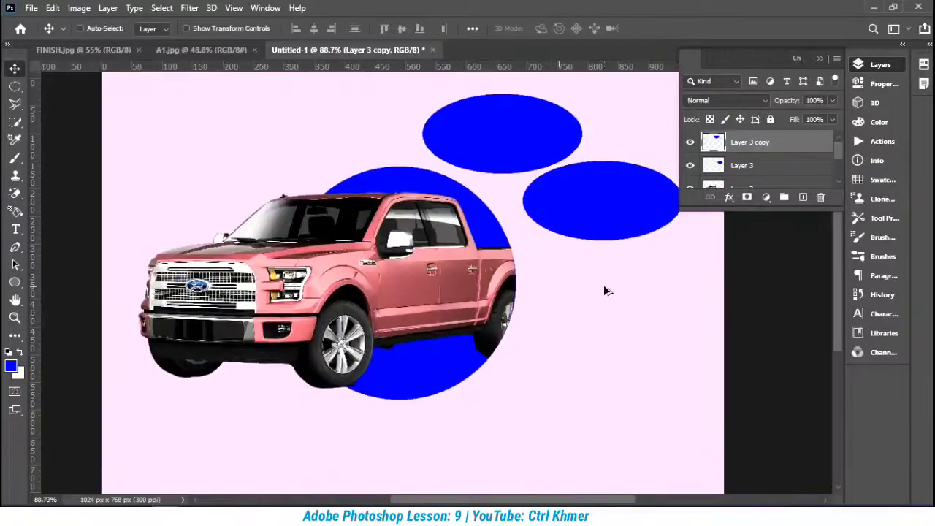
pyautogui.scroll(-1, 571, 245)
# Step: Try to position an inner elliptical selection on Layer 3's ellipse, undoing the pixel moves and deselecting
pyautogui.click(13, 86)
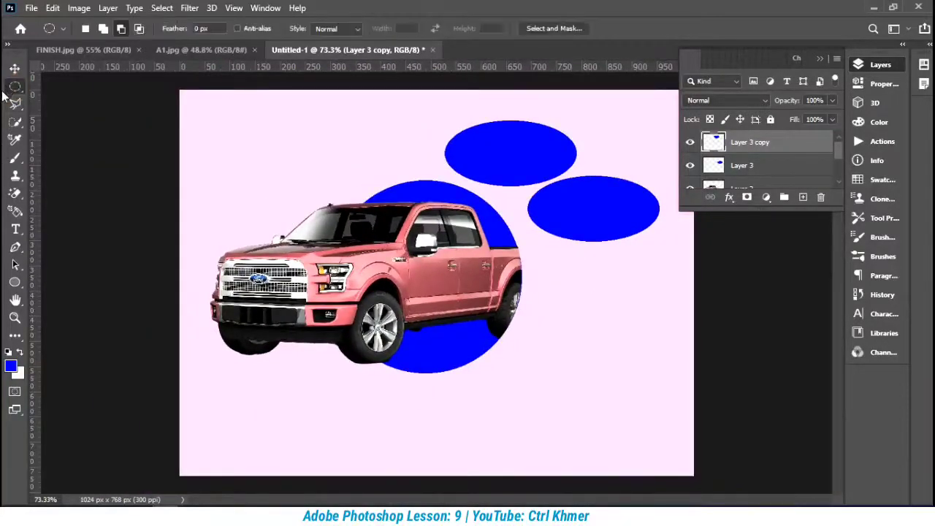
pyautogui.click(724, 167)
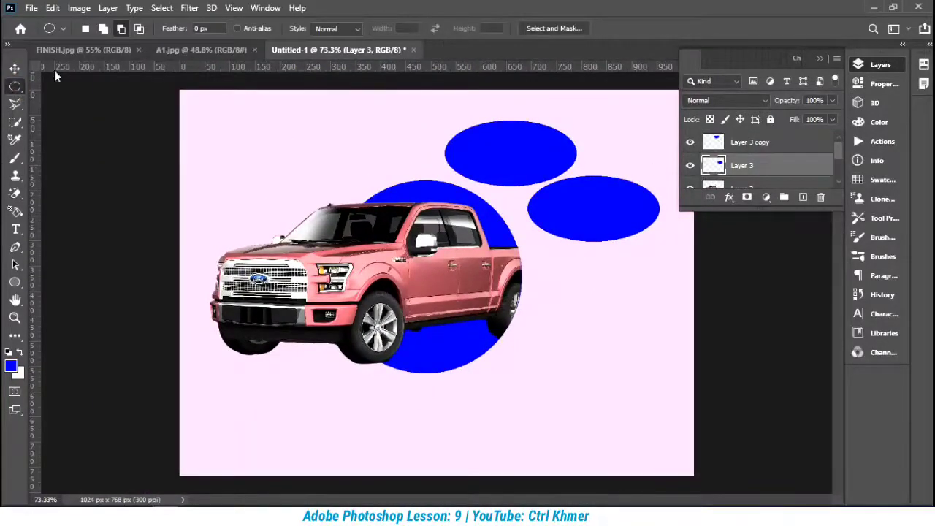
pyautogui.scroll(3, 558, 197)
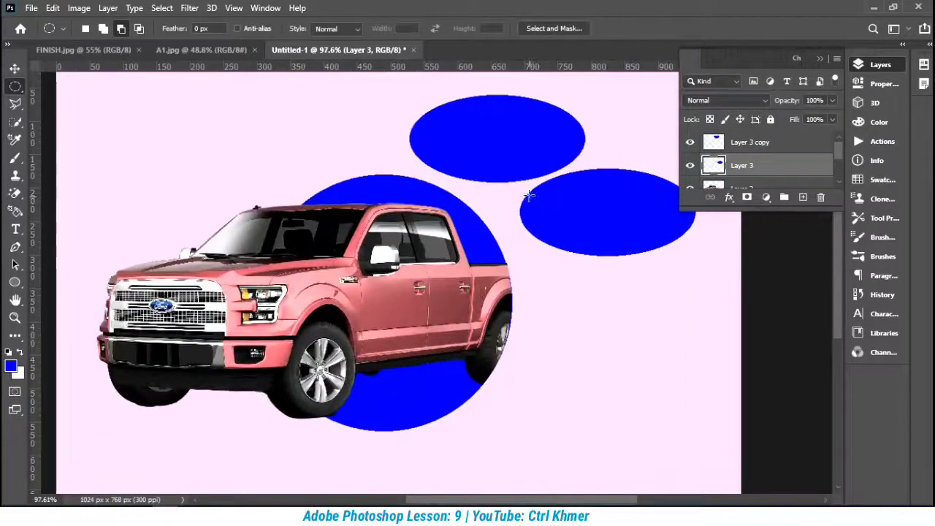
pyautogui.moveTo(528, 194); pyautogui.dragTo(691, 253)
pyautogui.press('v')
pyautogui.moveTo(631, 240)
pyautogui.mouseDown()
pyautogui.moveTo(618, 226)
pyautogui.moveTo(631, 231)
pyautogui.mouseUp()
pyautogui.hotkey('ctrl', 'd')
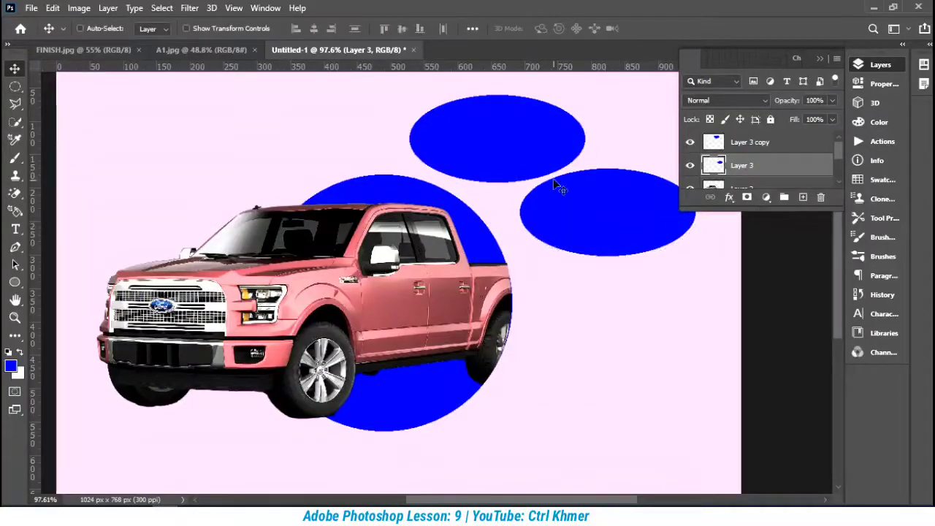
pyautogui.click(15, 86)
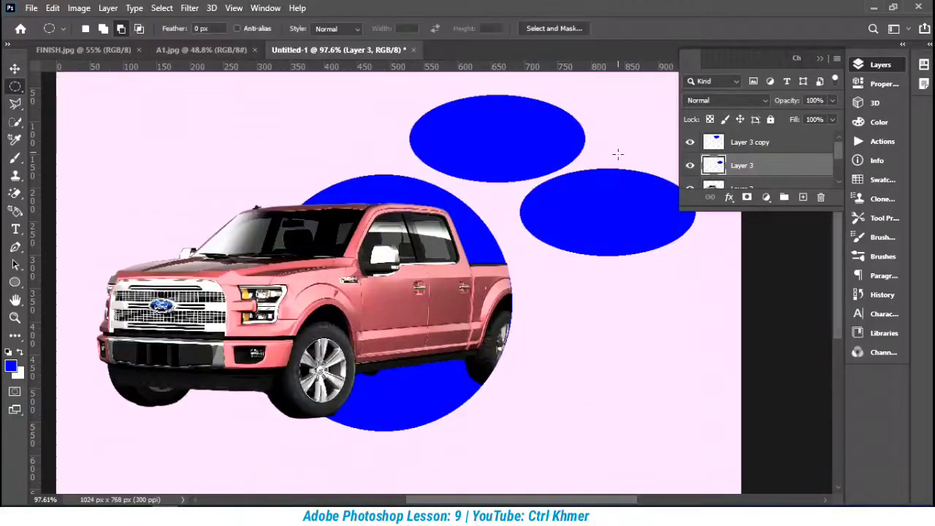
pyautogui.moveTo(528, 198); pyautogui.dragTo(688, 249)
pyautogui.press('v')
pyautogui.moveTo(597, 225); pyautogui.dragTo(604, 208)
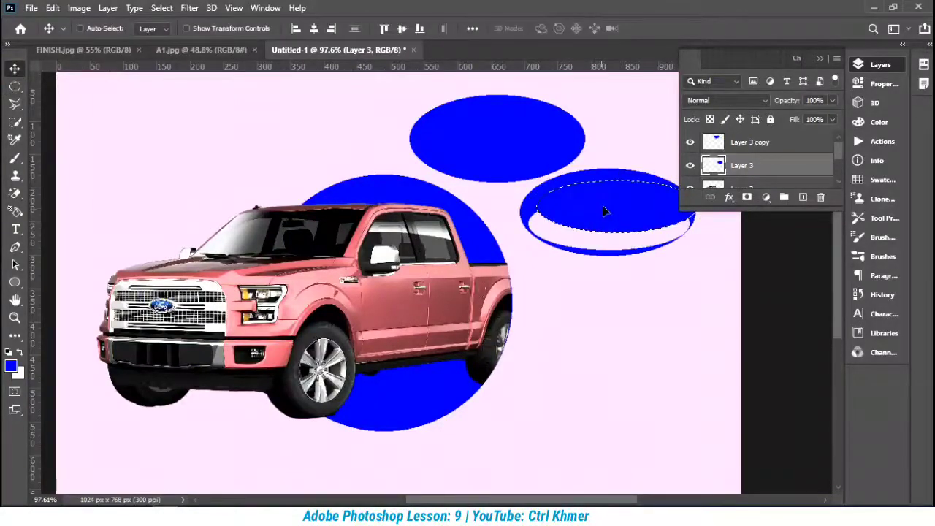
pyautogui.hotkey('ctrl', 'z')
pyautogui.hotkey('ctrl', 'd')
# Step: Try an elliptical selection inside the original ellipse on a new layer, deselect it, and delete the layer
pyautogui.scroll(1, 709, 184)
pyautogui.click(766, 148)
pyautogui.click(801, 199)
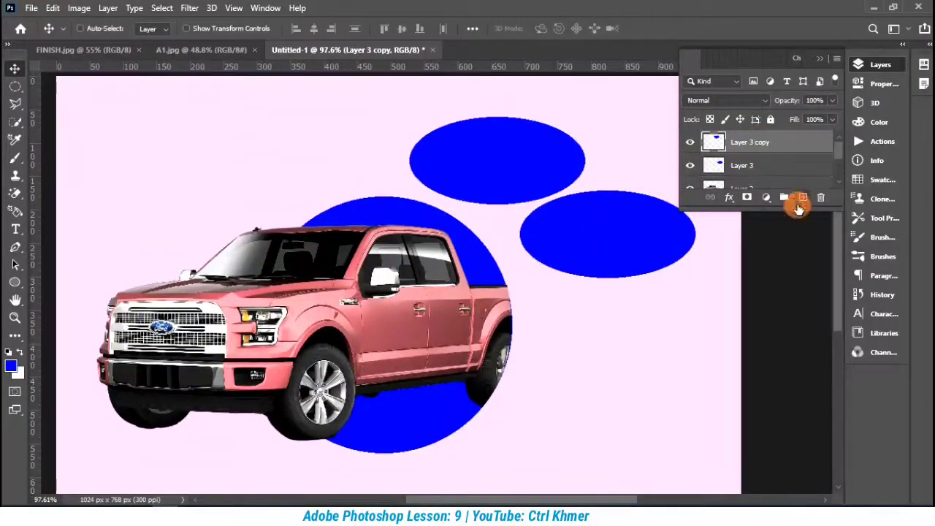
pyautogui.click(15, 86)
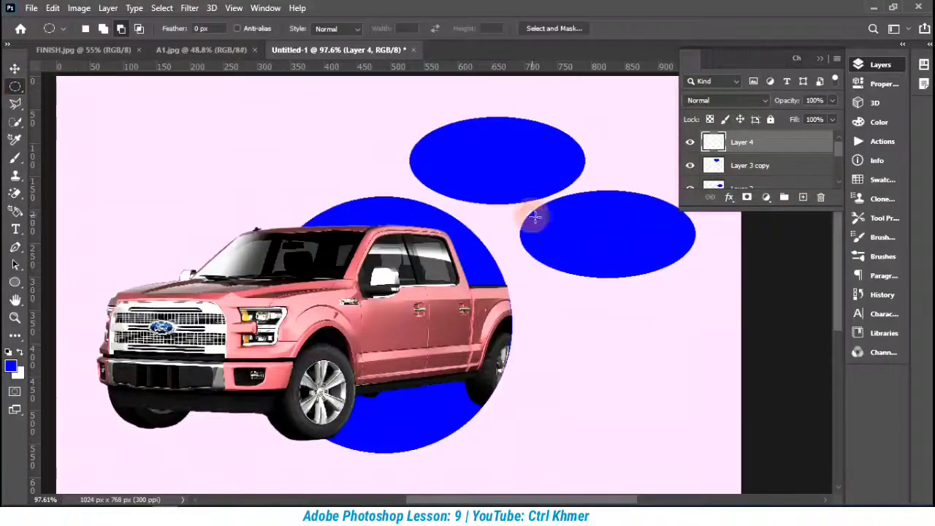
pyautogui.moveTo(534, 211); pyautogui.dragTo(687, 270)
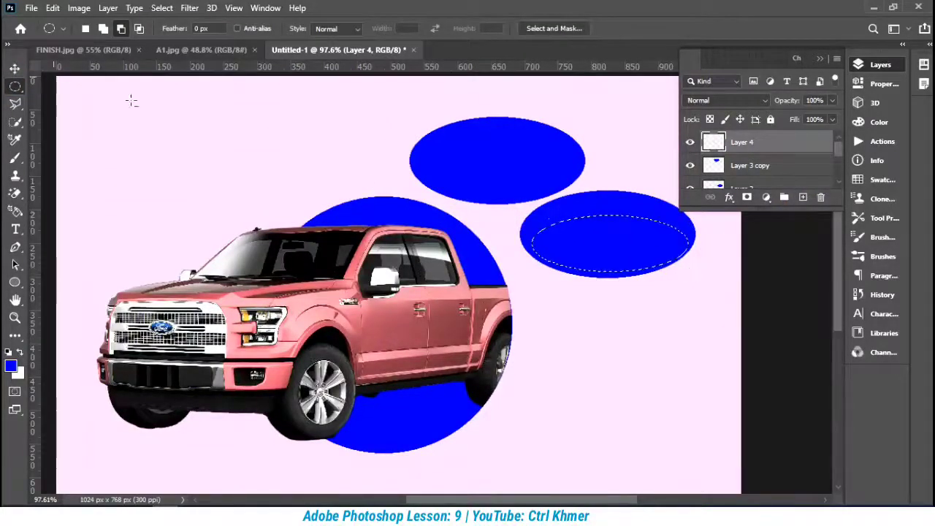
pyautogui.press('v')
pyautogui.click(622, 232)
pyautogui.click(445, 210)
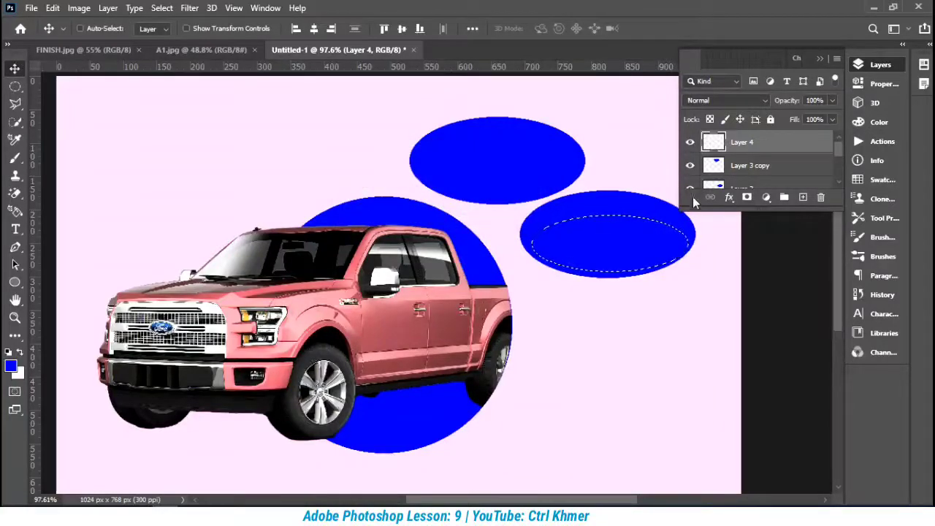
pyautogui.hotkey('ctrl', 'd')
pyautogui.press('Delete')
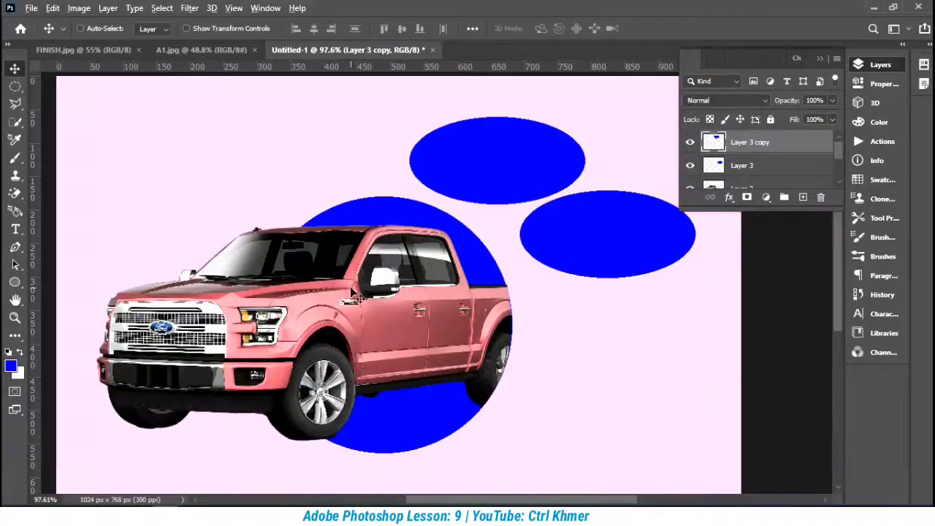
# Step: Try several elliptical selections inside the original ellipse to find a centred inner outline
pyautogui.scroll(2, 351, 292)
pyautogui.press('m')
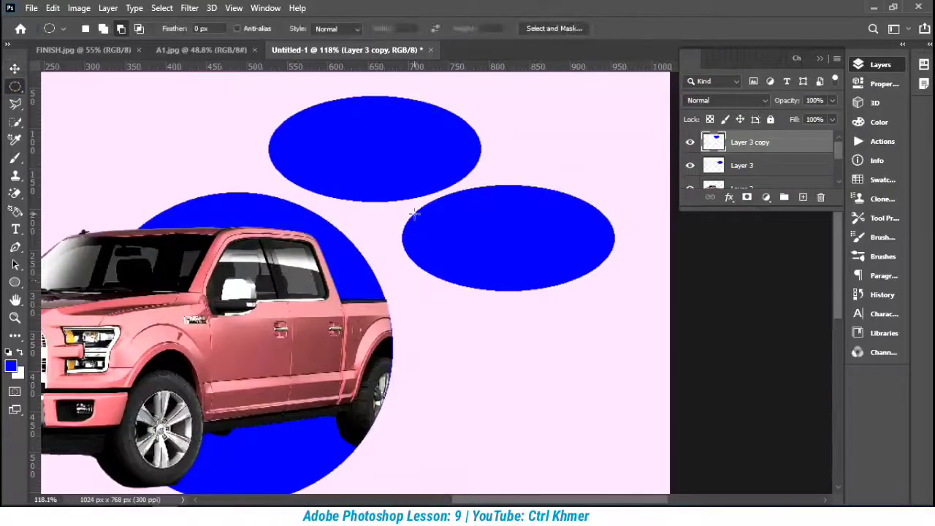
pyautogui.moveTo(414, 212); pyautogui.dragTo(607, 294)
pyautogui.hotkey('ctrl', 'd')
pyautogui.moveTo(426, 209); pyautogui.dragTo(536, 247)
pyautogui.hotkey('ctrl', 'd')
pyautogui.moveTo(427, 202); pyautogui.dragTo(605, 279)
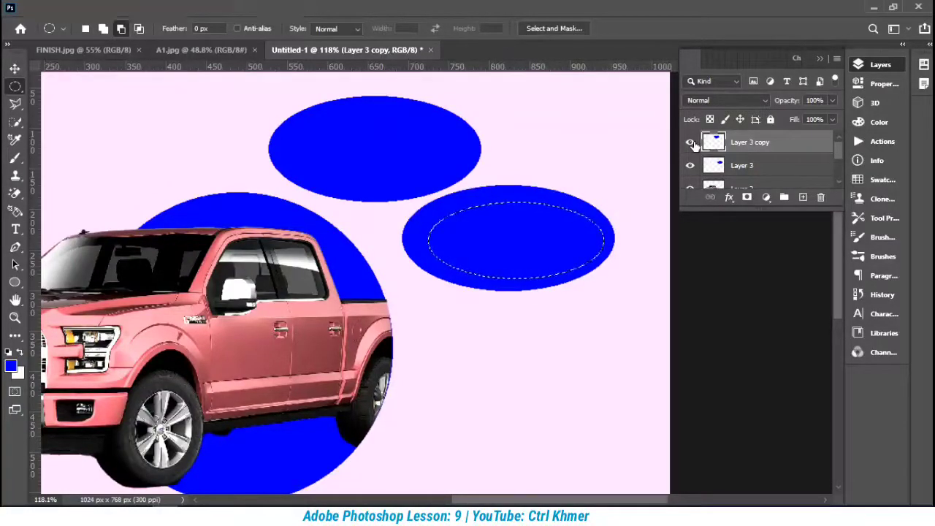
# Step: Try an elliptical selection about 222 × 88 px on another new layer, deselect it, and delete the layer
pyautogui.click(803, 197)
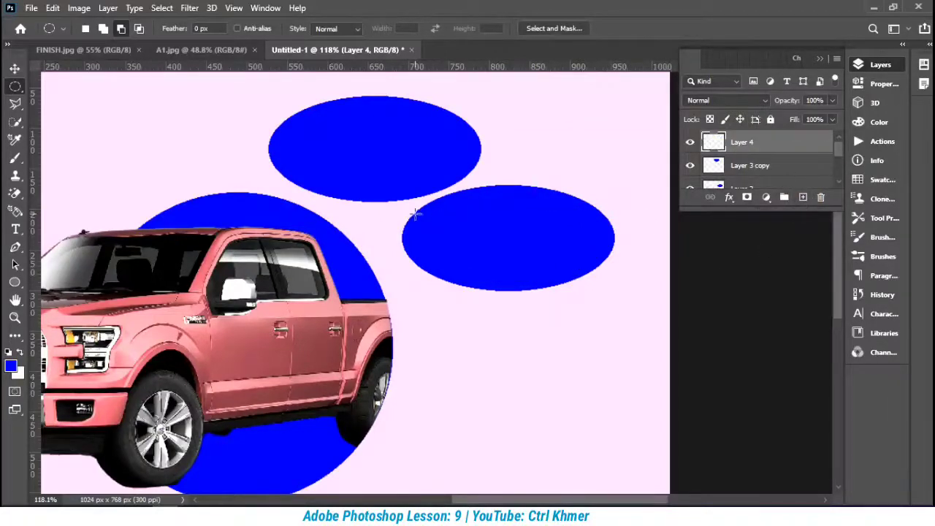
pyautogui.moveTo(501, 233); pyautogui.dragTo(599, 275)
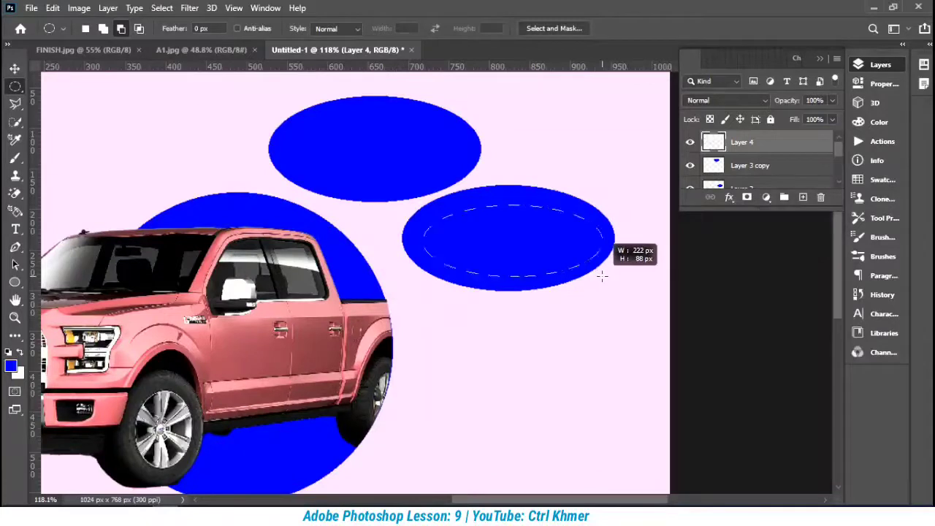
pyautogui.moveTo(602, 276); pyautogui.dragTo(602, 276)
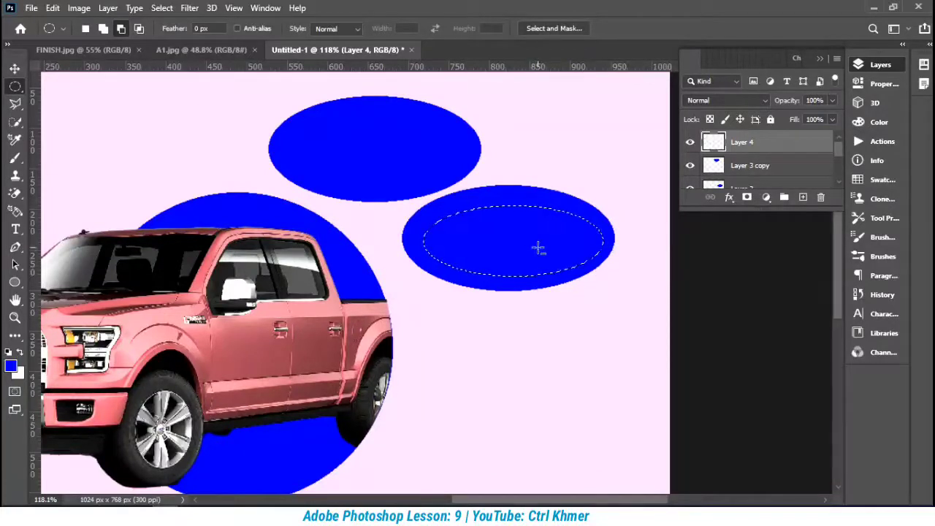
pyautogui.press('v')
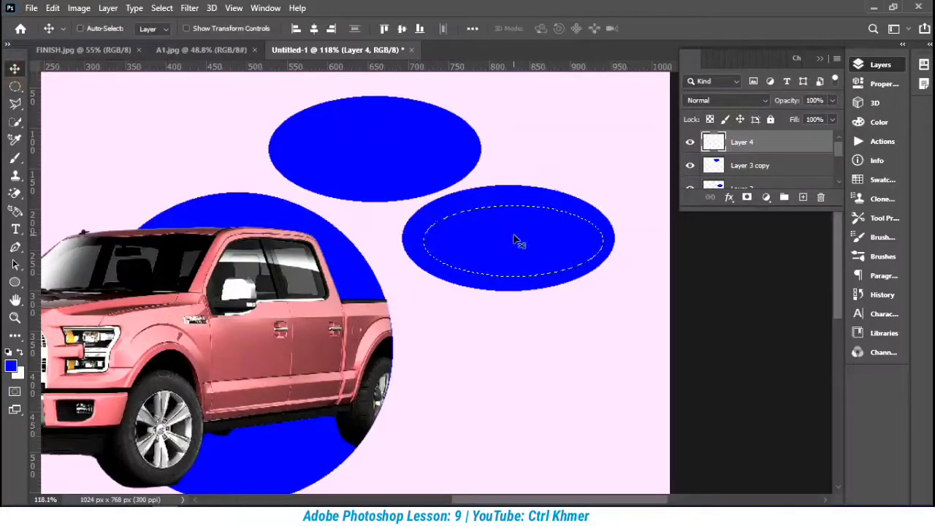
pyautogui.click(711, 168)
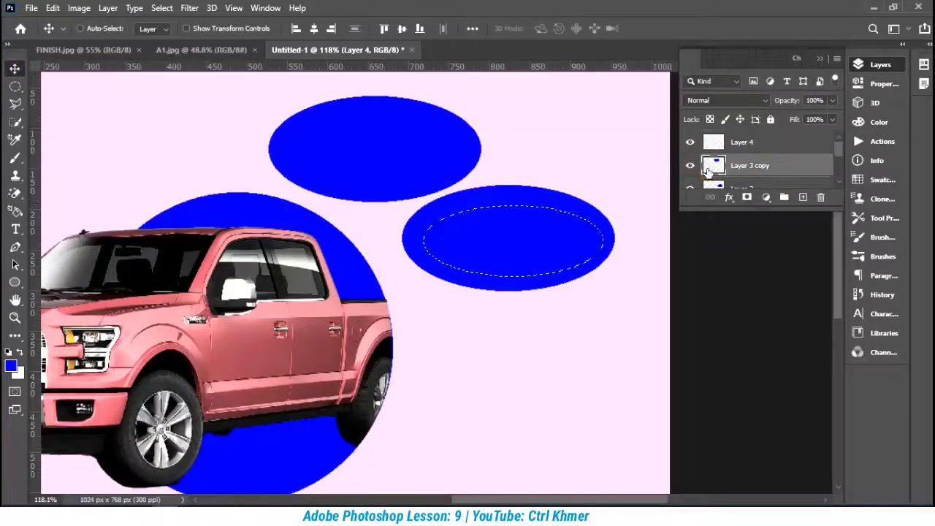
pyautogui.click(765, 150)
pyautogui.scroll(3, 585, 248)
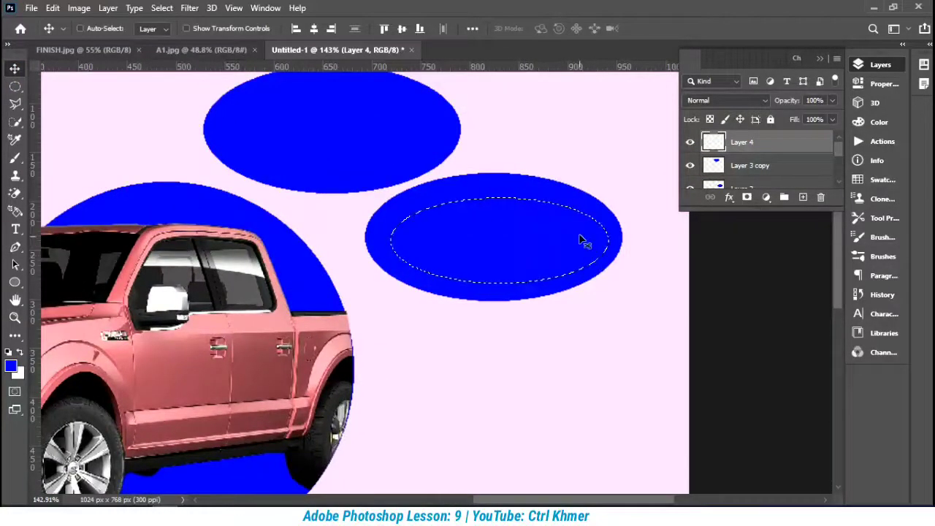
pyautogui.click(721, 169)
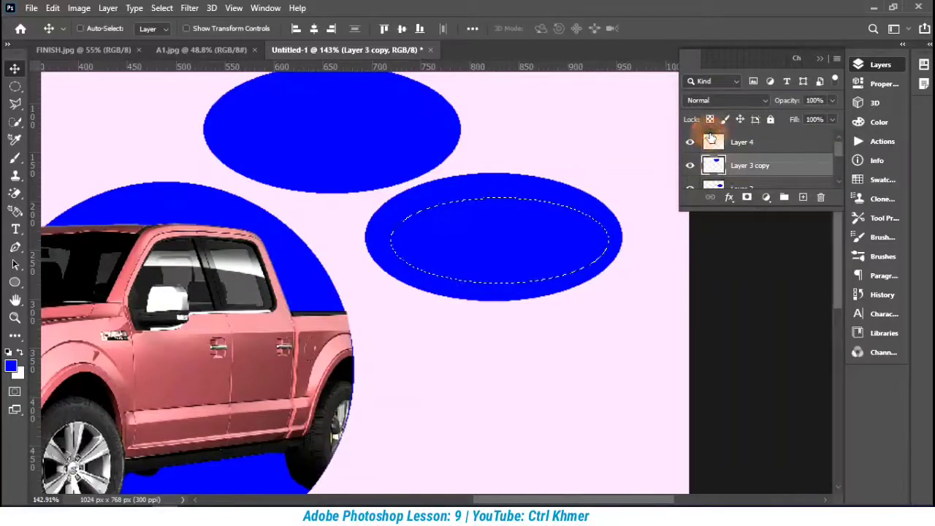
pyautogui.click(714, 145)
pyautogui.hotkey('ctrl', 'd')
pyautogui.press('Delete')
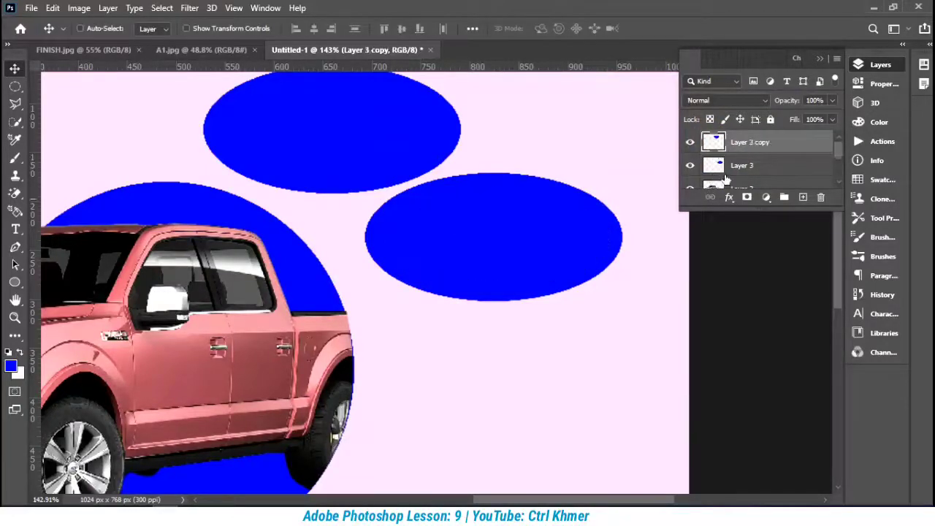
# Step: Draw an elliptical selection about 230 × 97 px inside the original ellipse, delete that area from Layer 3 to leave a ring, and deselect
pyautogui.scroll(-5, 518, 267)
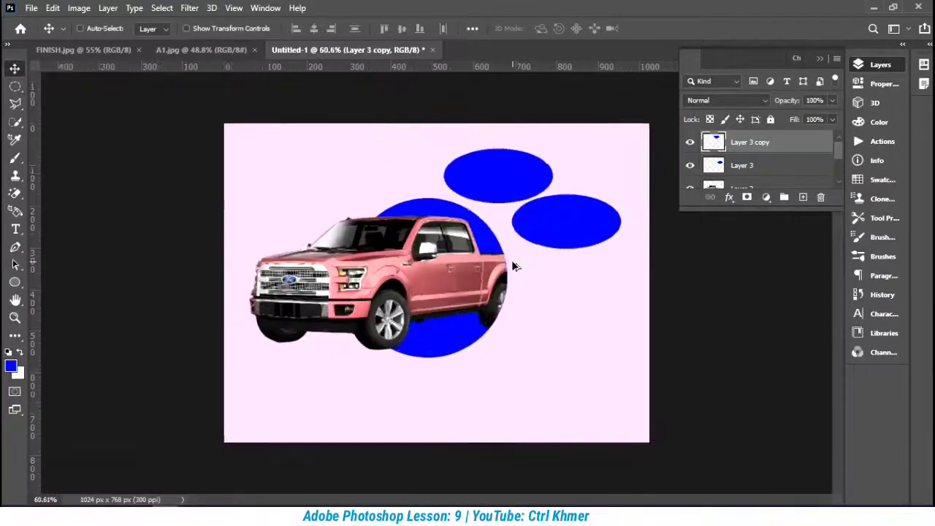
pyautogui.scroll(5, 515, 266)
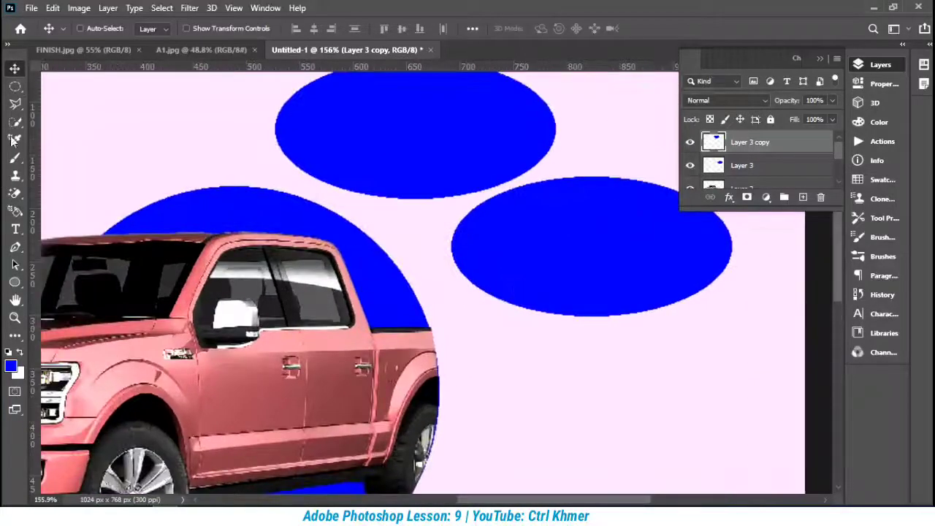
pyautogui.click(15, 85)
pyautogui.moveTo(479, 207); pyautogui.dragTo(713, 301)
pyautogui.hotkey('ctrl', 'd')
pyautogui.moveTo(509, 192); pyautogui.dragTo(601, 284)
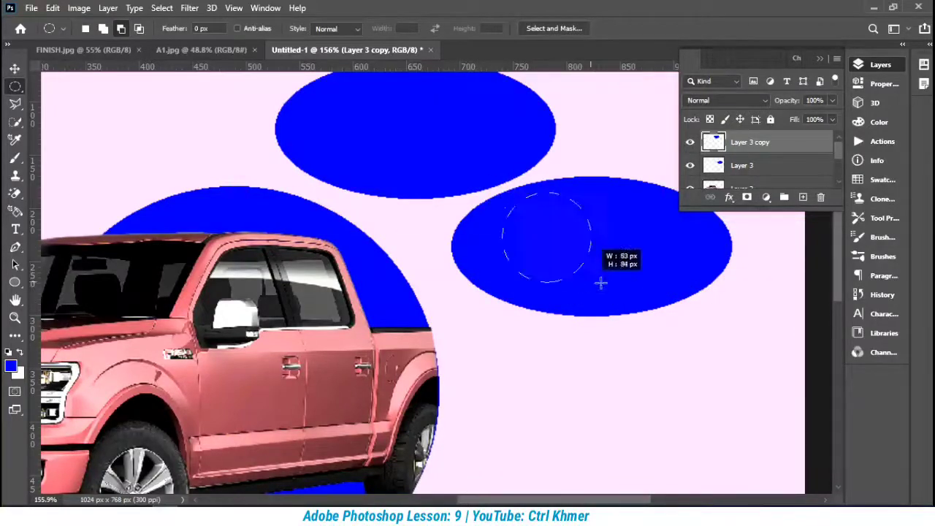
pyautogui.moveTo(476, 208); pyautogui.dragTo(720, 301)
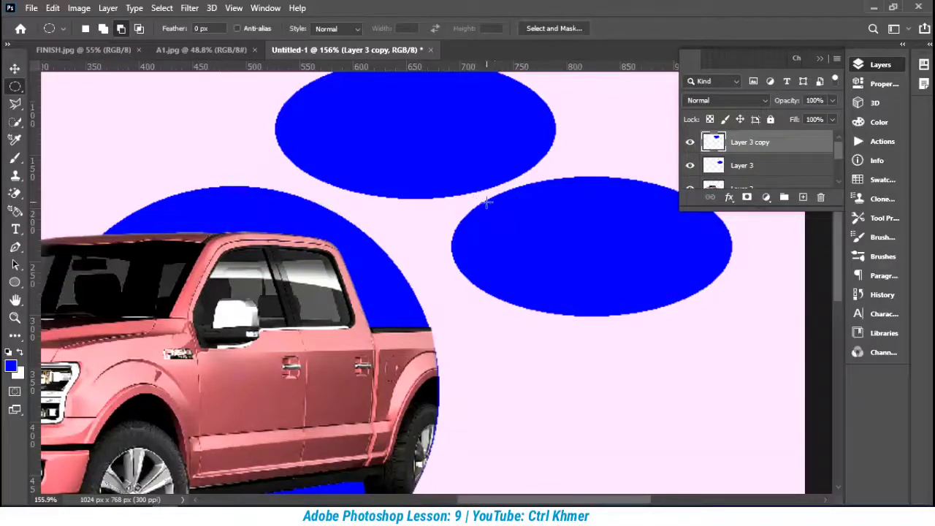
pyautogui.moveTo(476, 198); pyautogui.dragTo(720, 302)
pyautogui.click(730, 165)
pyautogui.press('Delete')
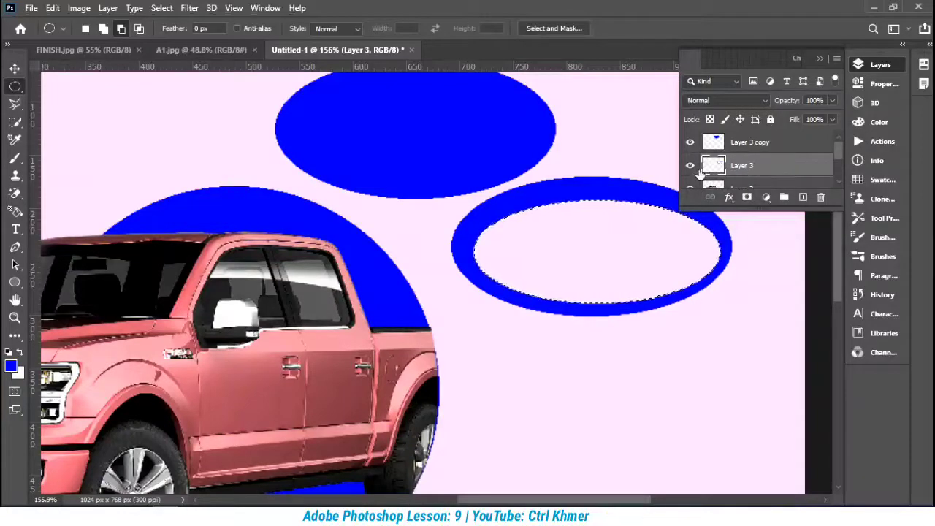
pyautogui.scroll(-1, 738, 179)
pyautogui.moveTo(838, 161); pyautogui.dragTo(840, 149)
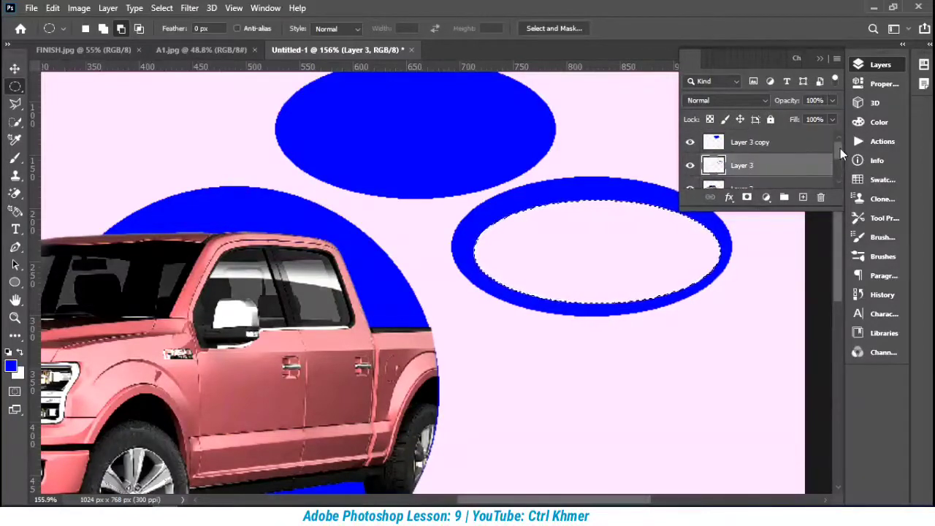
pyautogui.click(820, 60)
pyautogui.scroll(-2, 577, 252)
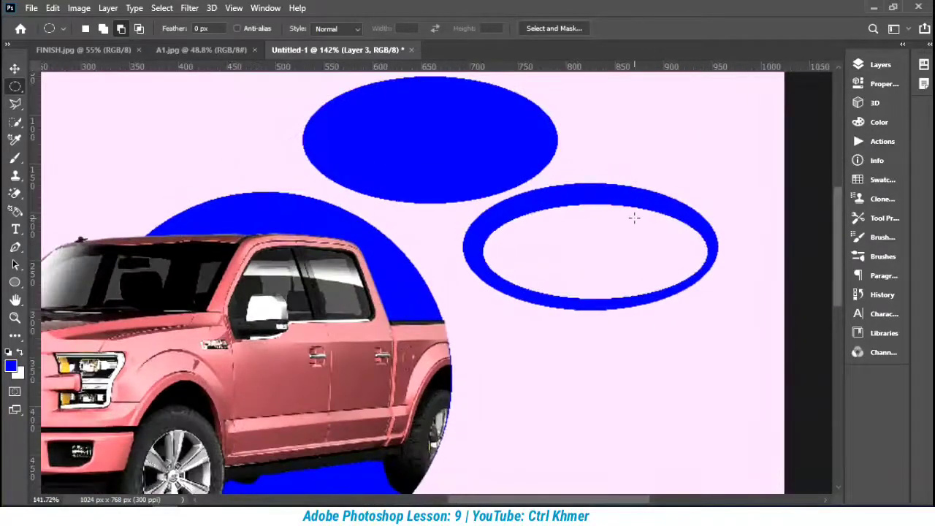
# Step: Move the Layer 3 copy ellipse into the ring's opening, scale it to 81.30% width and 62.00% height, and apply the transformation
pyautogui.click(873, 64)
pyautogui.click(749, 142)
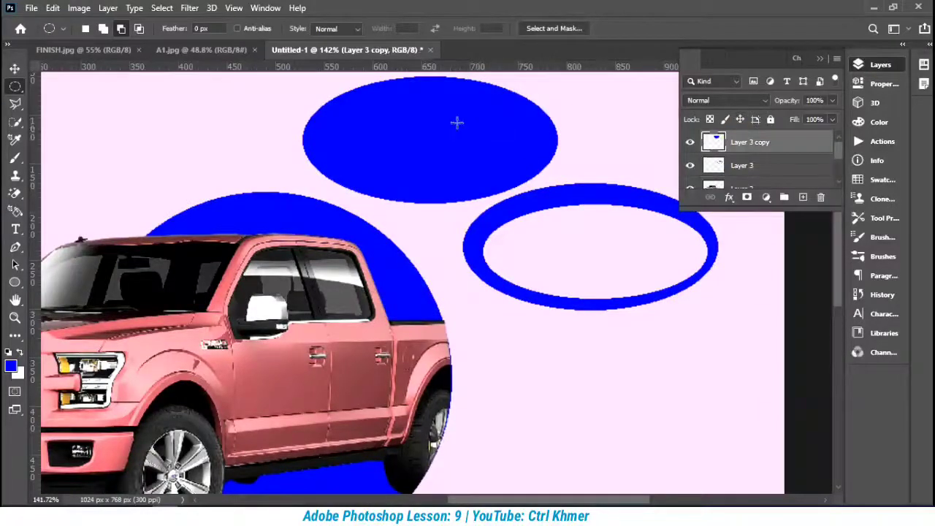
pyautogui.click(14, 69)
pyautogui.moveTo(435, 164); pyautogui.dragTo(586, 286)
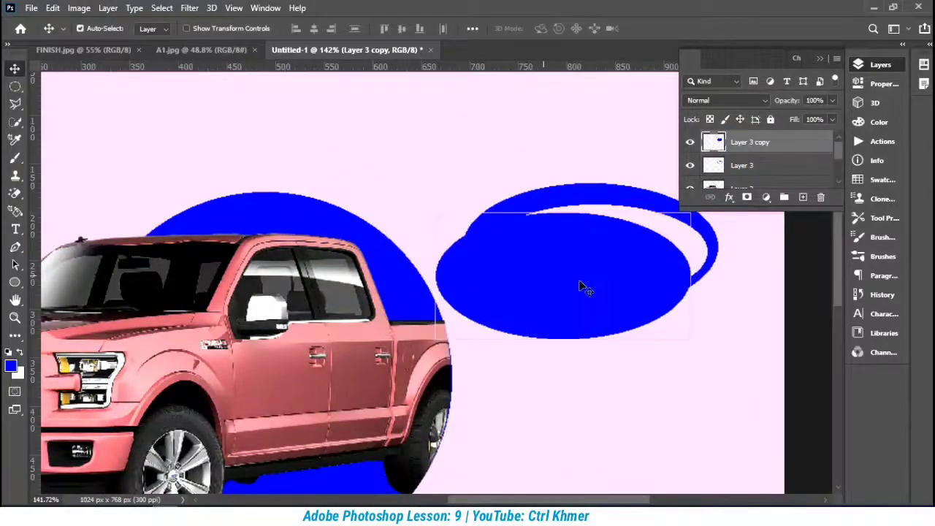
pyautogui.moveTo(689, 333); pyautogui.dragTo(699, 248)
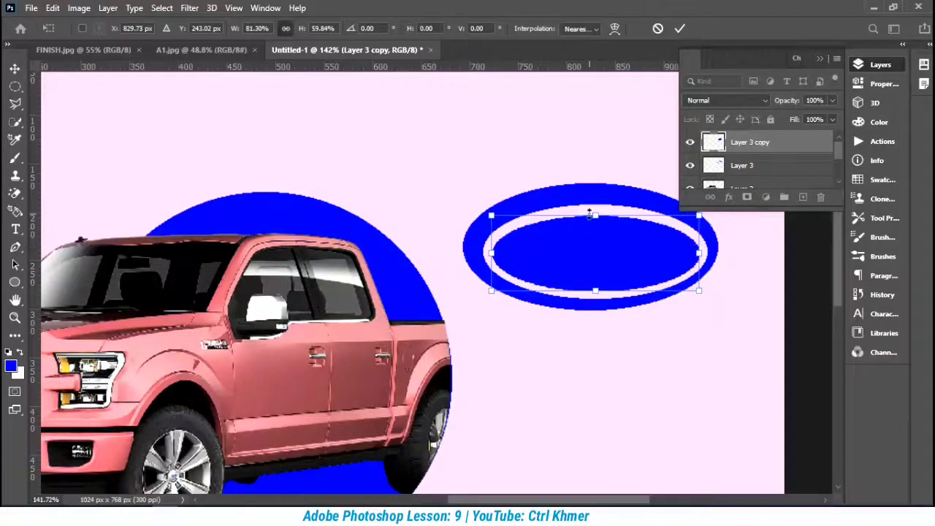
pyautogui.moveTo(594, 216); pyautogui.dragTo(595, 213)
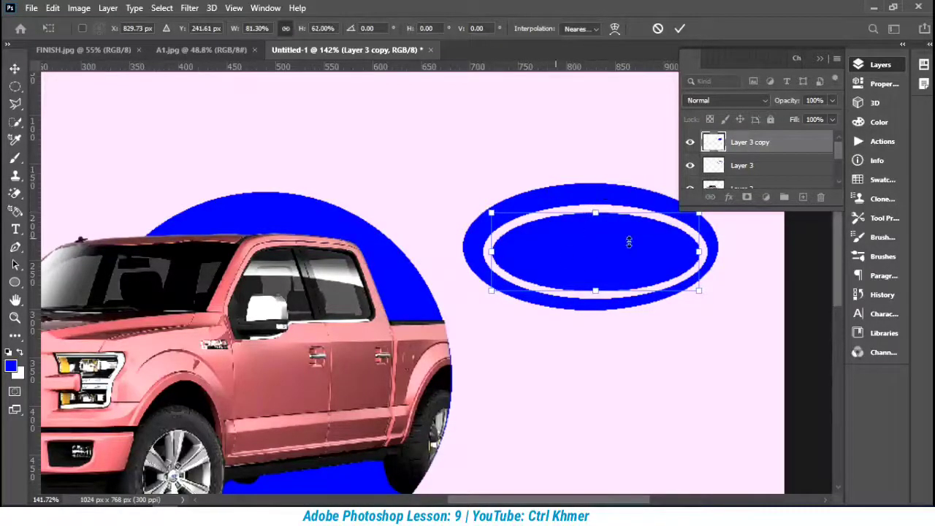
pyautogui.click(879, 66)
pyautogui.press('Return')
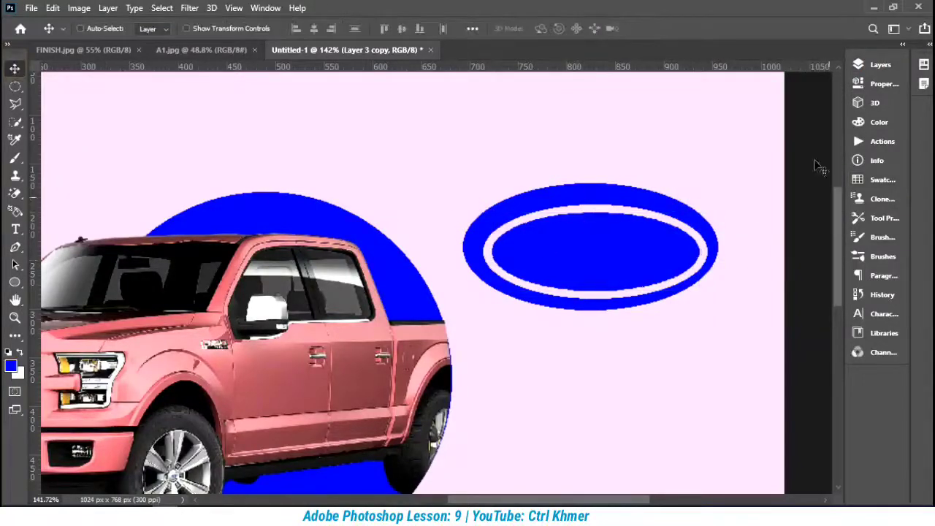
# Step: Merge Layer 3 and Layer 3 copy into one layer and move the ringed oval emblem up and left beside the blue circle
pyautogui.click(883, 65)
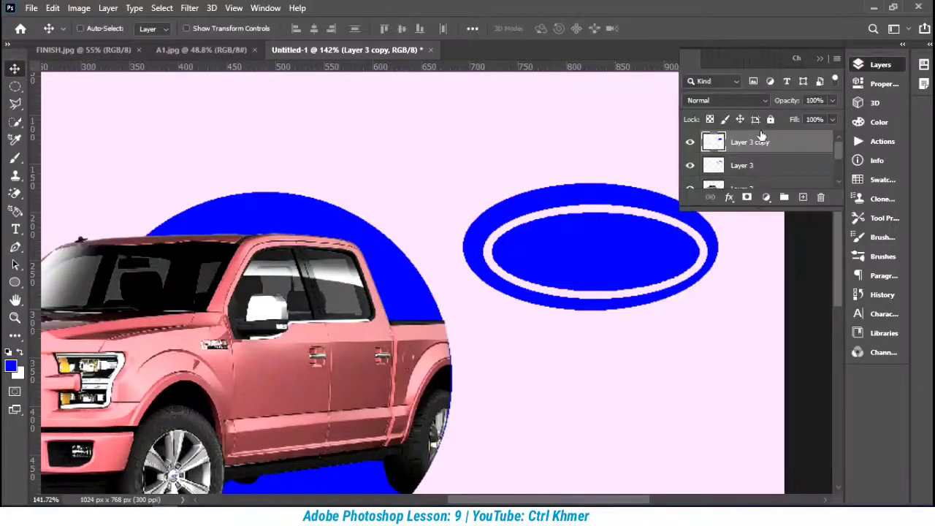
pyautogui.keyDown('shift'); pyautogui.click(752, 166); pyautogui.keyUp('shift')
pyautogui.hotkey('ctrl', 'e')
pyautogui.moveTo(555, 249); pyautogui.dragTo(460, 199)
pyautogui.scroll(-2, 438, 230)
pyautogui.click(819, 58)
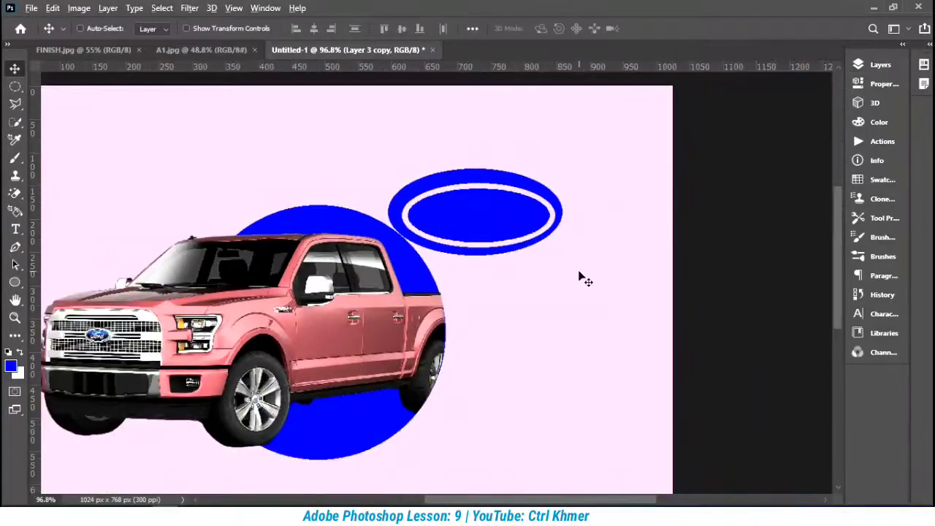
pyautogui.scroll(2, 577, 270)
pyautogui.scroll(-2, 578, 269)
pyautogui.scroll(1, 578, 270)
pyautogui.scroll(-1, 578, 270)
# Step: Add a new layer, draw an elliptical selection about 285 × 190 px below the emblem, fill it with blue, and deselect
pyautogui.click(881, 65)
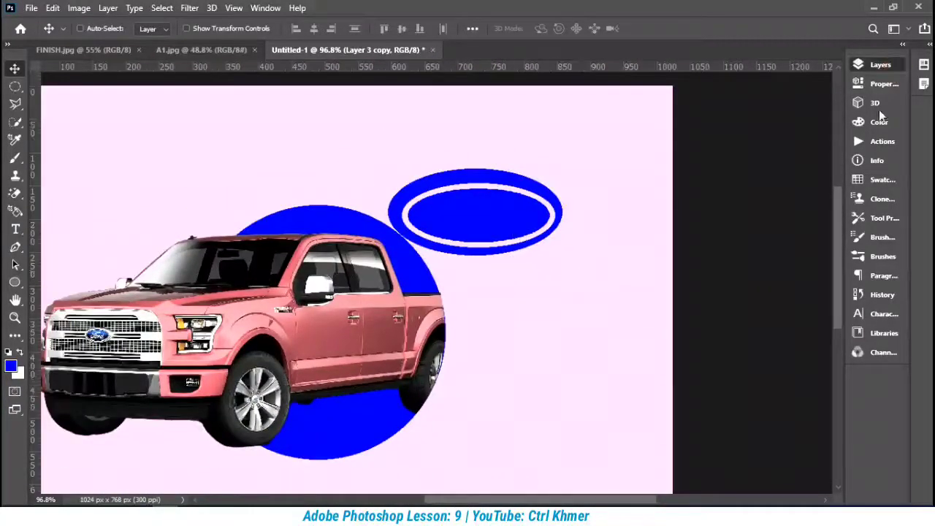
pyautogui.click(803, 198)
pyautogui.click(15, 87)
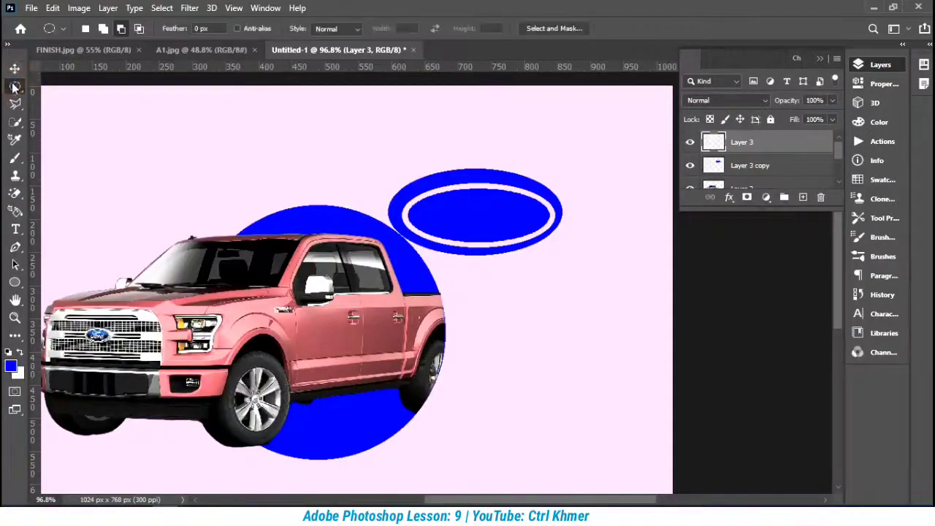
pyautogui.rightClick(15, 86)
pyautogui.click(66, 98)
pyautogui.rightClick(15, 282)
pyautogui.click(15, 86)
pyautogui.click(15, 86)
pyautogui.moveTo(463, 282); pyautogui.dragTo(652, 410)
pyautogui.hotkey('alt', 'BackSpace')
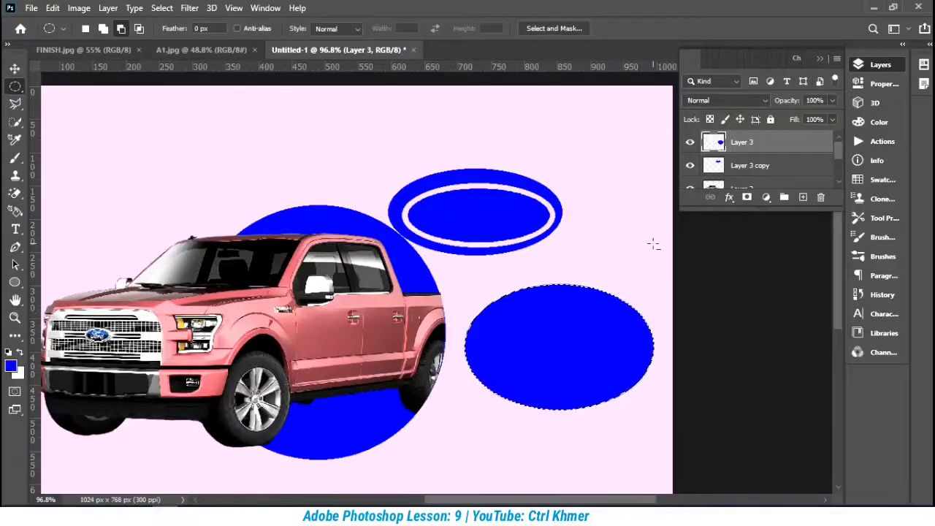
pyautogui.hotkey('ctrl', 'd')
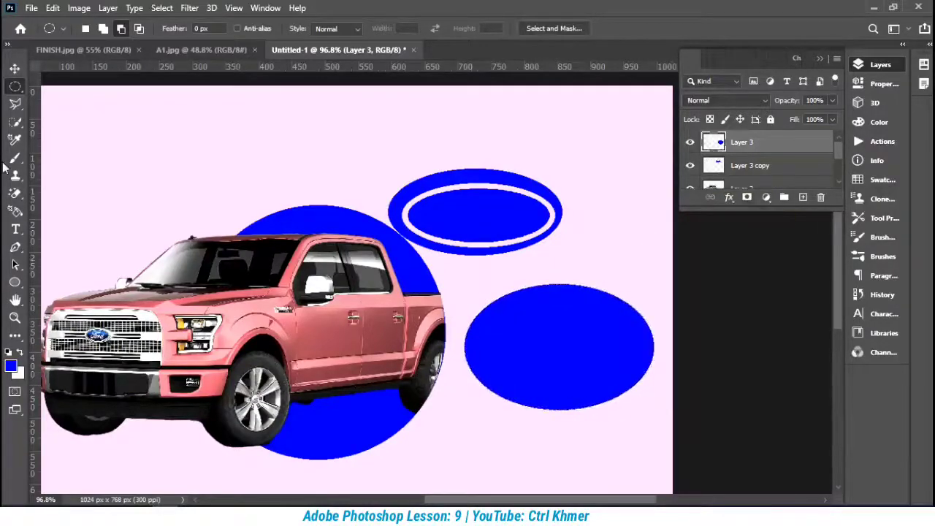
# Step: Try several curved Pen paths across the lower part of the new blue ellipse, undoing each one
pyautogui.click(16, 248)
pyautogui.scroll(3, 329, 355)
pyautogui.moveTo(657, 431); pyautogui.dragTo(593, 429)
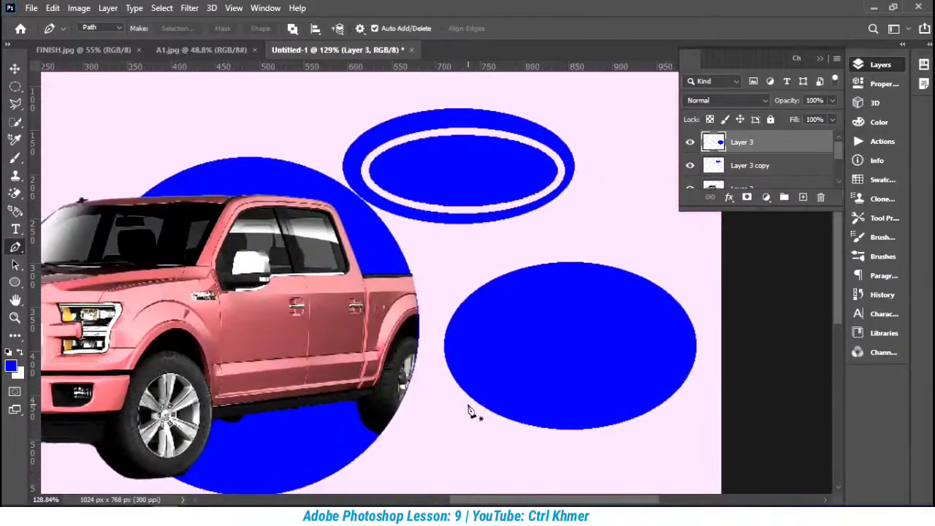
pyautogui.click(456, 385)
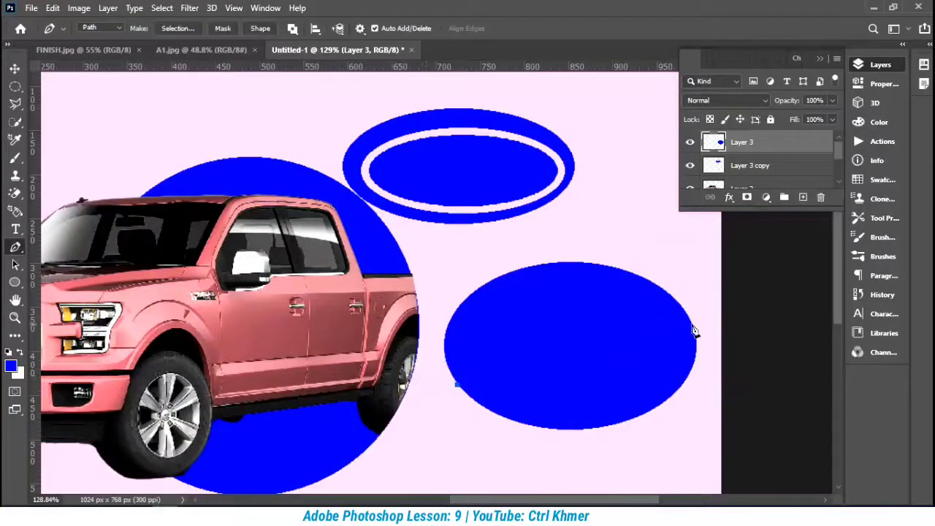
pyautogui.moveTo(694, 331); pyautogui.dragTo(659, 236)
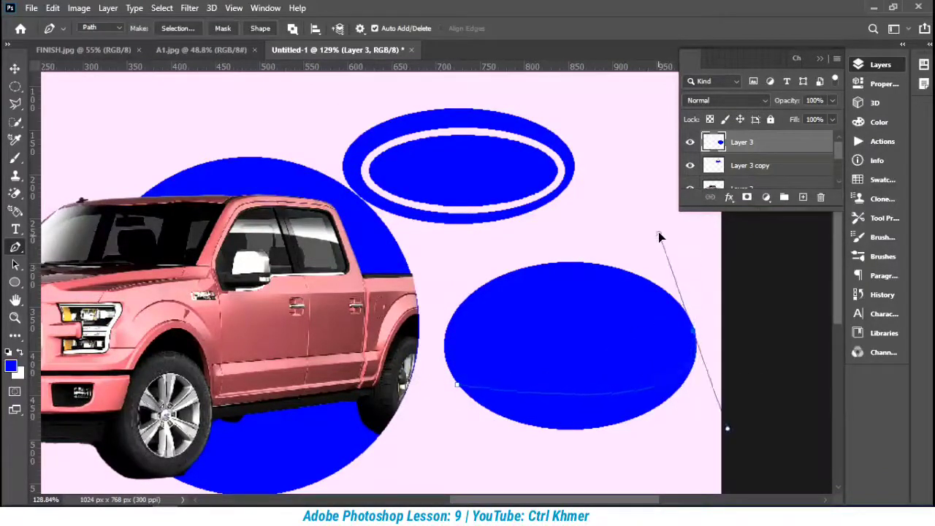
pyautogui.hotkey('ctrl', 'z')
pyautogui.hotkey('ctrl', 'z')
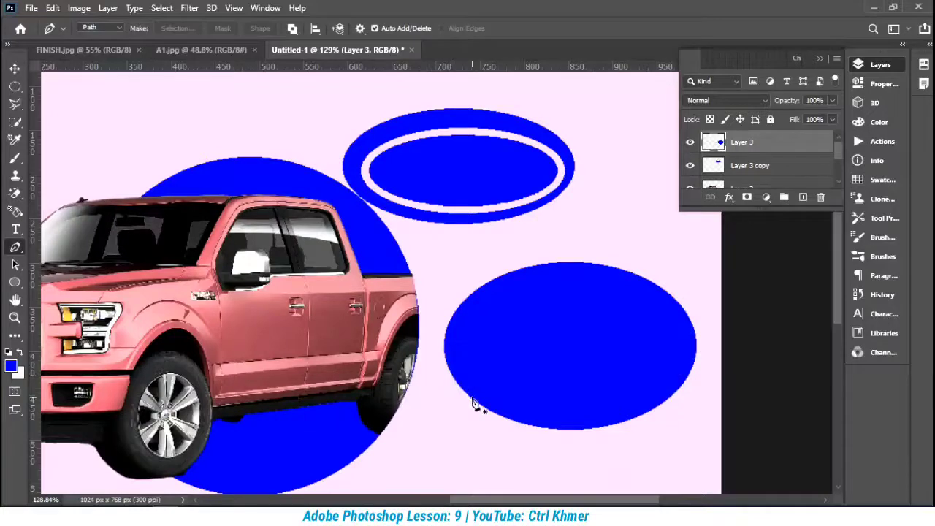
pyautogui.click(471, 398)
pyautogui.moveTo(696, 336); pyautogui.dragTo(668, 272)
pyautogui.hotkey('ctrl', 'z')
pyautogui.hotkey('ctrl', 'z')
pyautogui.click(451, 344)
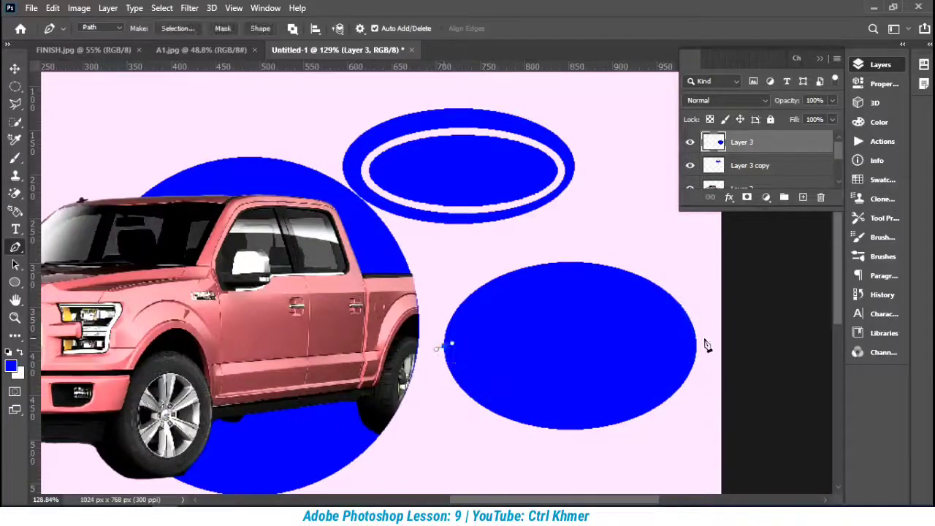
pyautogui.moveTo(698, 337); pyautogui.dragTo(728, 219)
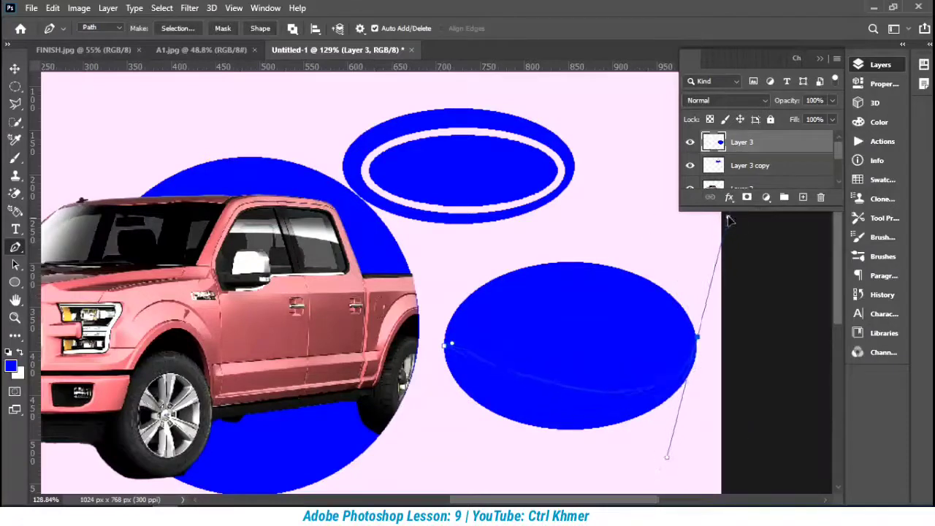
pyautogui.hotkey('ctrl', 'z')
pyautogui.hotkey('ctrl', 'z')
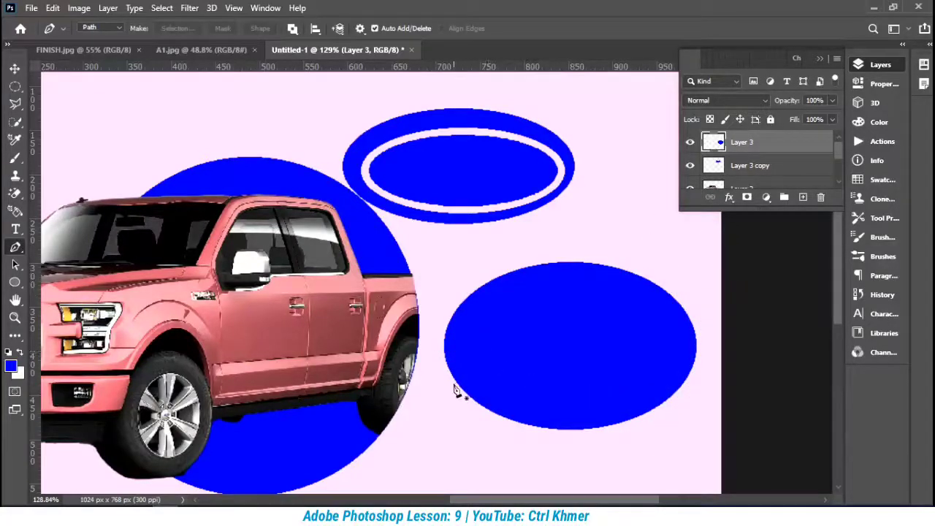
pyautogui.click(450, 372)
pyautogui.moveTo(690, 373); pyautogui.dragTo(691, 217)
pyautogui.hotkey('ctrl', 'z')
pyautogui.click(451, 374)
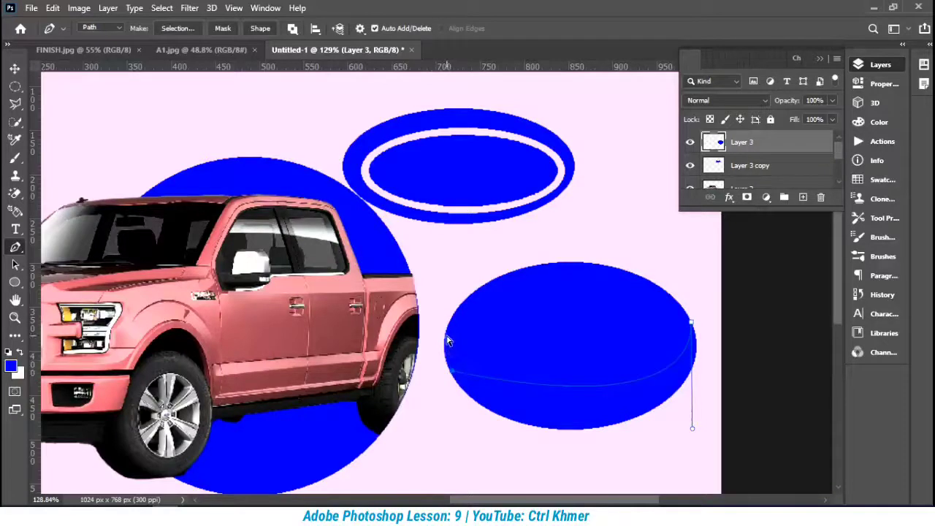
pyautogui.moveTo(443, 345); pyautogui.dragTo(446, 338)
pyautogui.hotkey('ctrl', 'z')
pyautogui.hotkey('ctrl', 'z')
pyautogui.hotkey('ctrl', 'z')
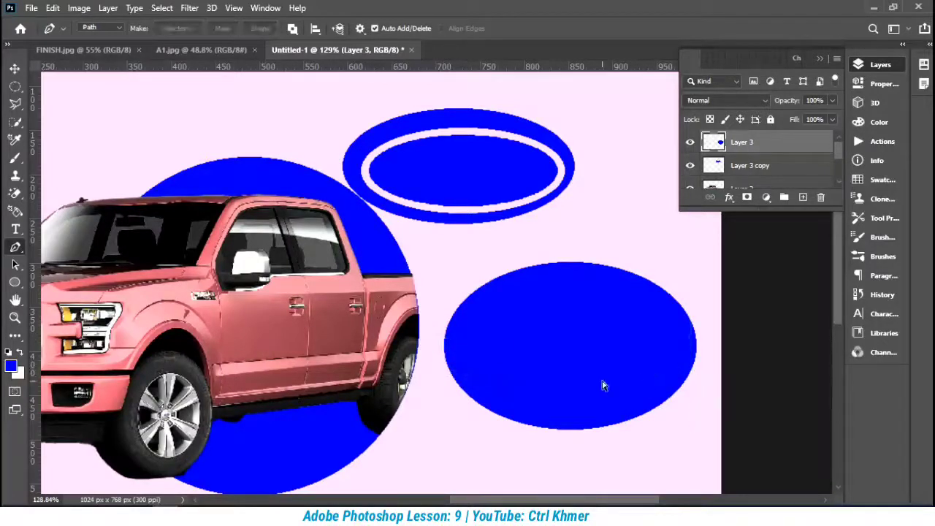
pyautogui.click(444, 337)
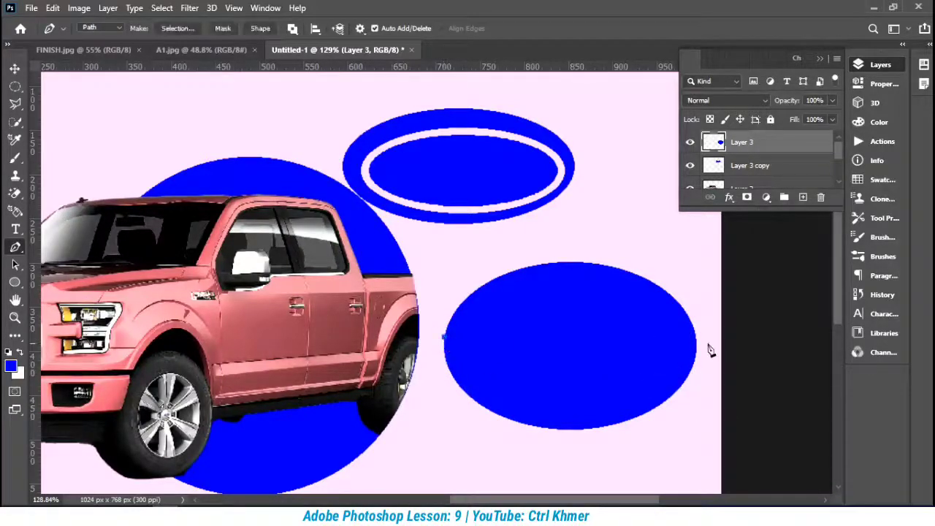
pyautogui.moveTo(696, 348); pyautogui.dragTo(693, 252)
pyautogui.hotkey('ctrl', 'z')
pyautogui.hotkey('ctrl', 'z')
pyautogui.click(447, 365)
pyautogui.moveTo(696, 352); pyautogui.dragTo(688, 285)
pyautogui.hotkey('ctrl', 'z')
pyautogui.hotkey('ctrl', 'z')
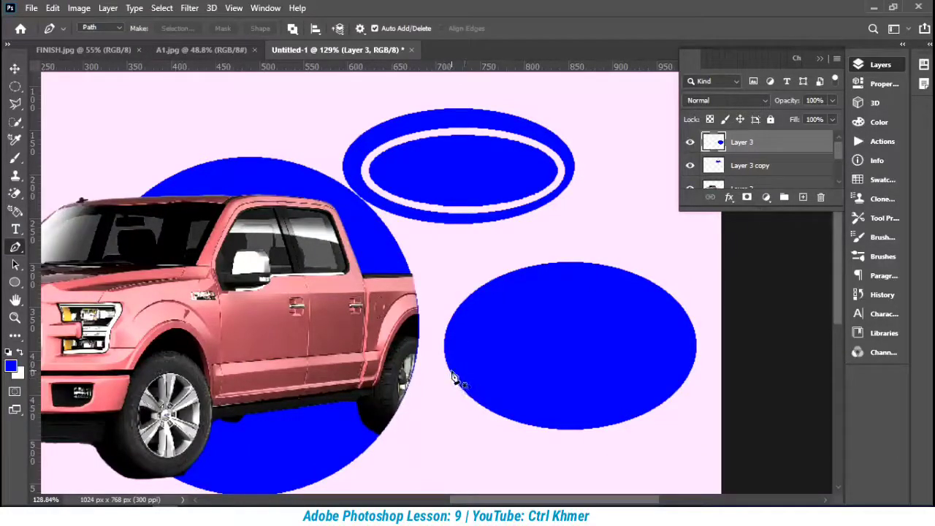
# Step: Draw a closed Pen path around most of the new ellipse, with a curved lower edge that leaves out a crescent along the ellipse's bottom and right
pyautogui.click(443, 344)
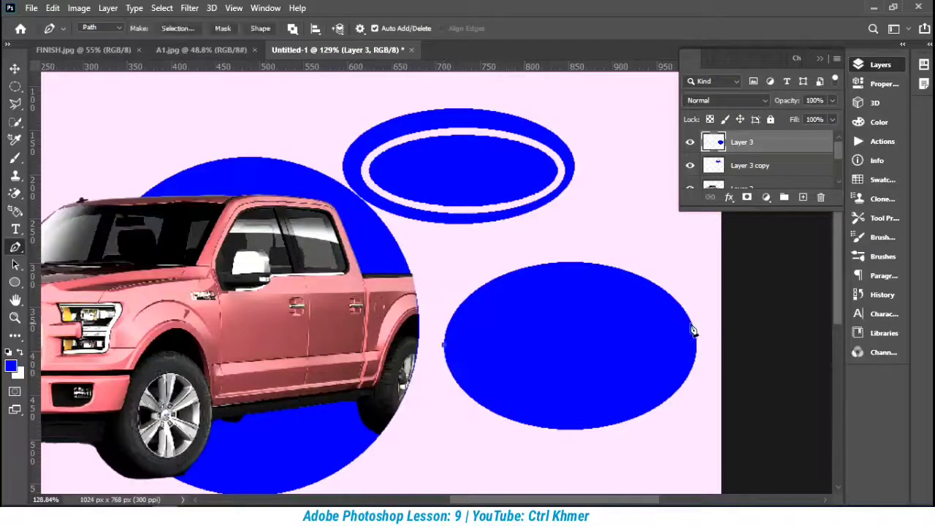
pyautogui.moveTo(691, 322); pyautogui.dragTo(681, 161)
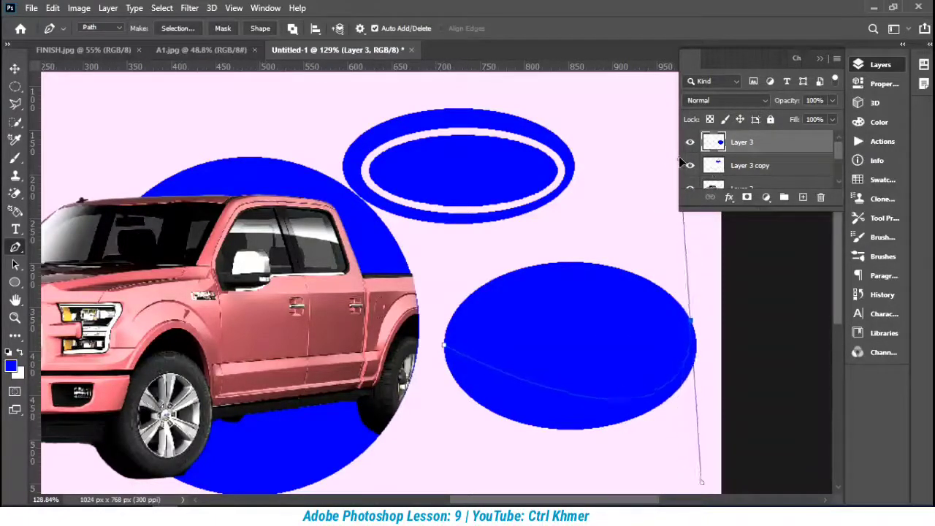
pyautogui.moveTo(444, 346); pyautogui.dragTo(451, 381)
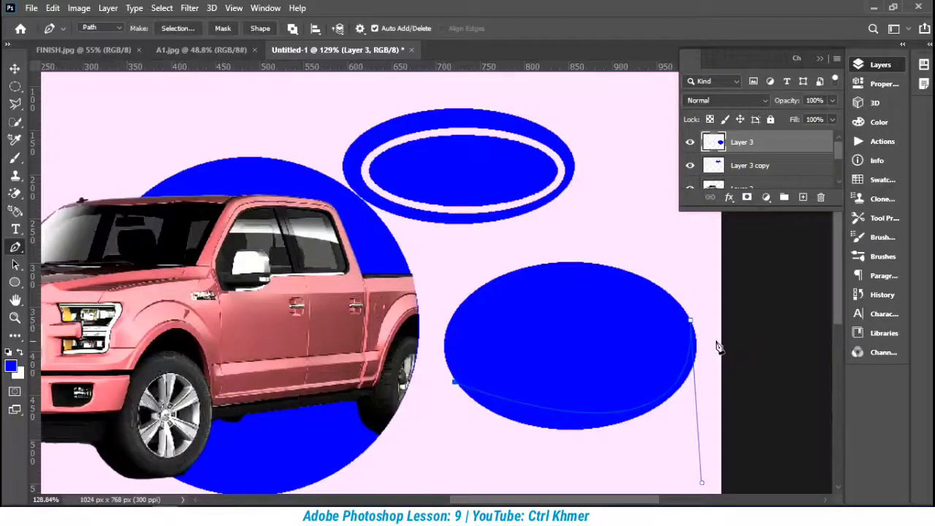
pyautogui.click(678, 276)
pyautogui.click(642, 262)
pyautogui.click(550, 254)
pyautogui.click(506, 265)
pyautogui.click(469, 288)
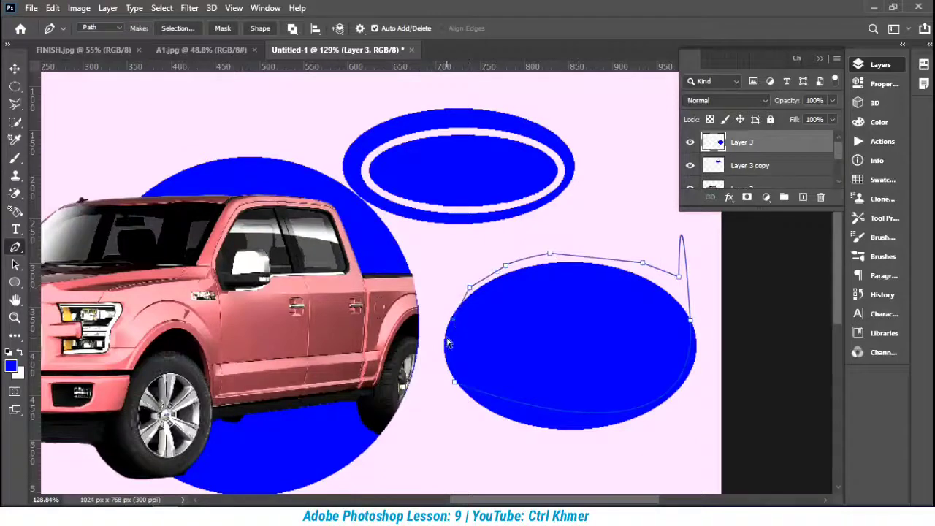
pyautogui.click(440, 329)
pyautogui.click(442, 373)
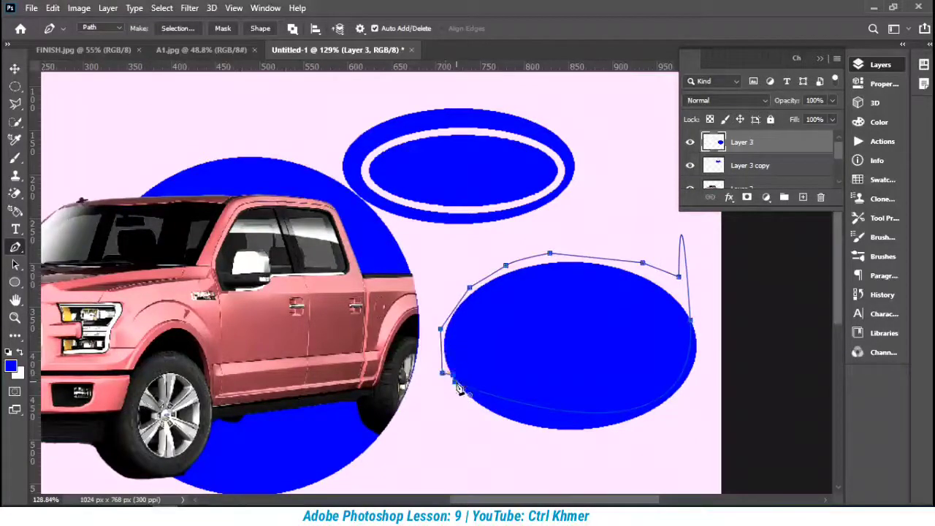
pyautogui.click(456, 384)
# Step: Convert the path to a selection, delete that area from Layer 3 to leave the blue crescent, and deselect
pyautogui.hotkey('ctrl', 'Return')
pyautogui.press('Delete')
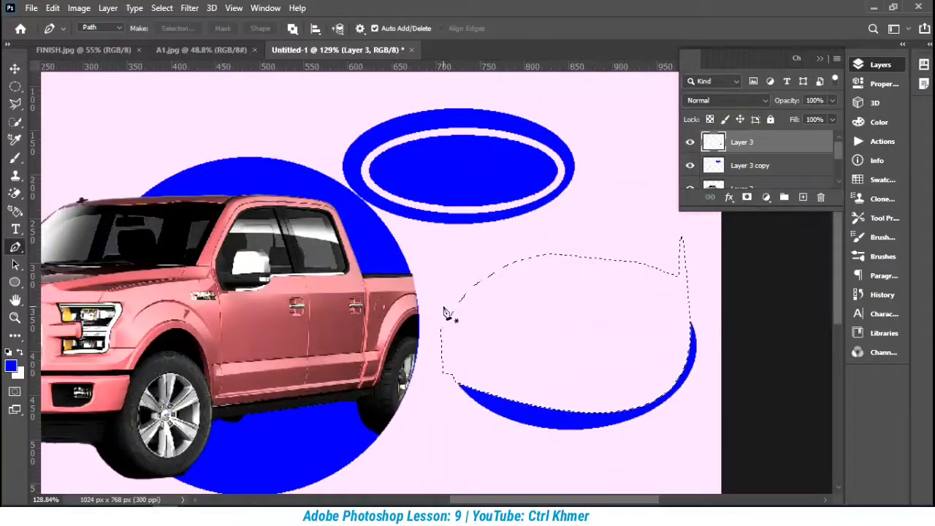
pyautogui.hotkey('ctrl', 'd')
# Step: Scale the crescent to 81.52%, rotate it to -20.70°, place its tail against the oval emblem's lower right edge, and apply the transformation
pyautogui.click(14, 68)
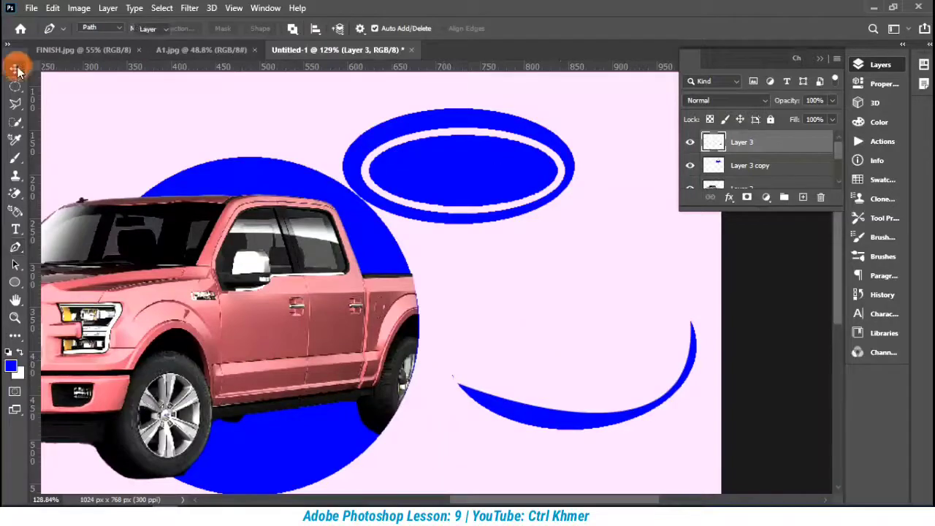
pyautogui.moveTo(543, 432); pyautogui.dragTo(514, 309)
pyautogui.scroll(-2, 380, 347)
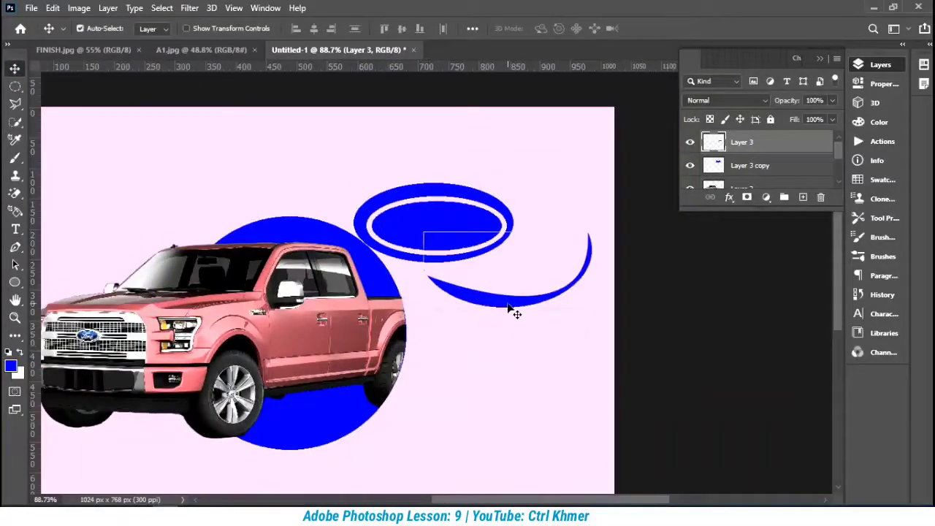
pyautogui.hotkey('ctrl', 't')
pyautogui.moveTo(548, 206); pyautogui.dragTo(538, 206)
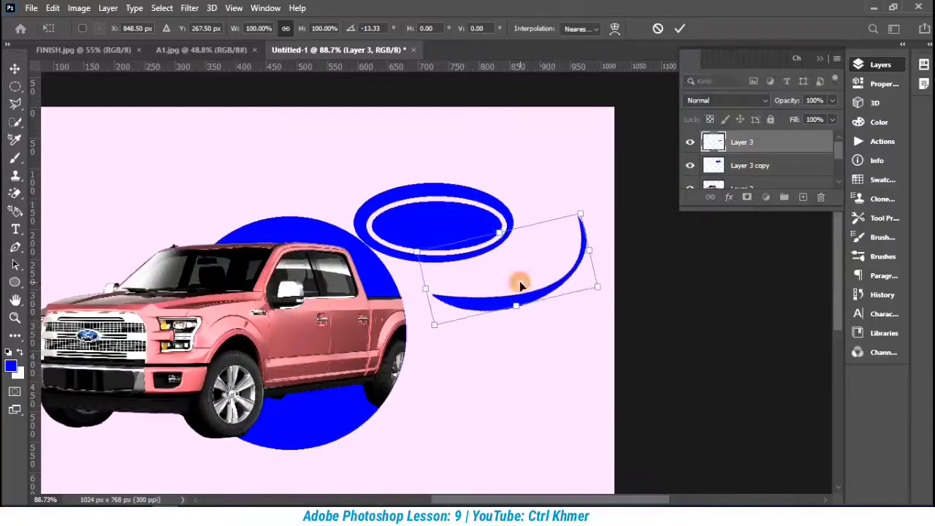
pyautogui.moveTo(518, 277); pyautogui.dragTo(534, 258)
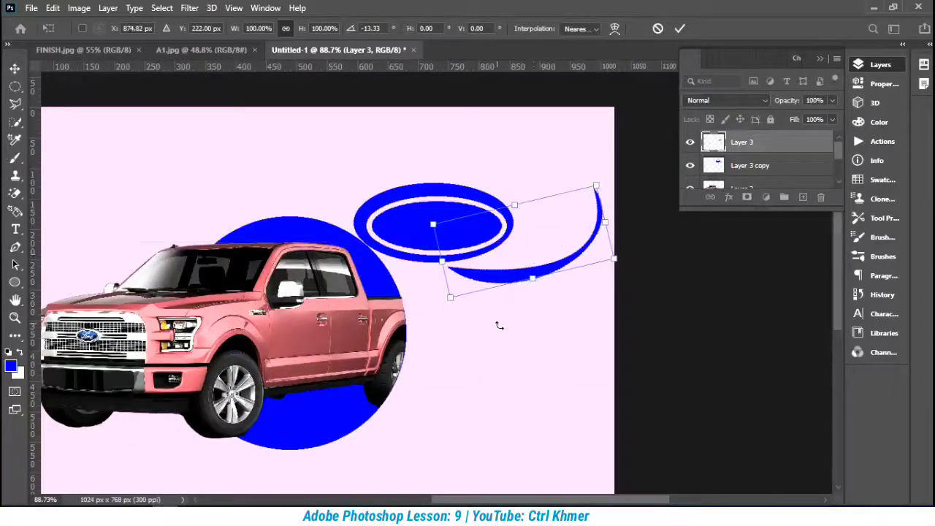
pyautogui.moveTo(596, 186); pyautogui.dragTo(575, 157)
pyautogui.moveTo(551, 247)
pyautogui.mouseDown()
pyautogui.moveTo(553, 211)
pyautogui.moveTo(557, 238)
pyautogui.mouseUp()
pyautogui.moveTo(557, 153); pyautogui.dragTo(572, 191)
pyautogui.moveTo(541, 251); pyautogui.dragTo(547, 245)
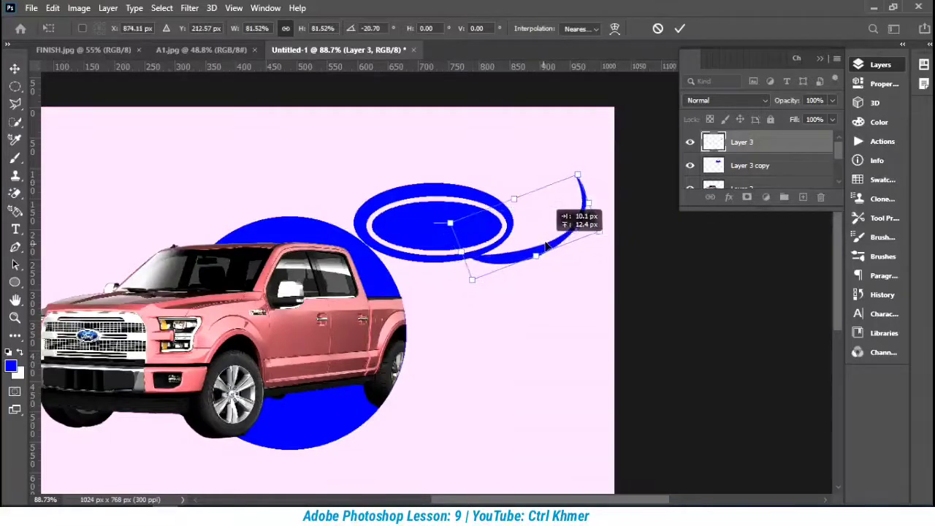
pyautogui.click(15, 68)
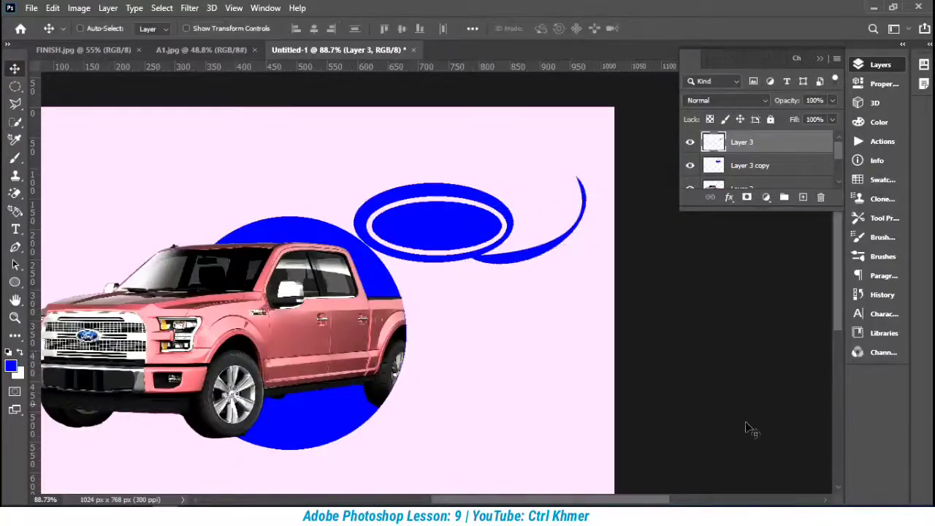
# Step: Draw a closed Pen path around the canvas's lower right corner, curving from the bottom edge up to the right edge
pyautogui.scroll(-4, 691, 474)
pyautogui.scroll(2, 692, 473)
pyautogui.scroll(1, 552, 284)
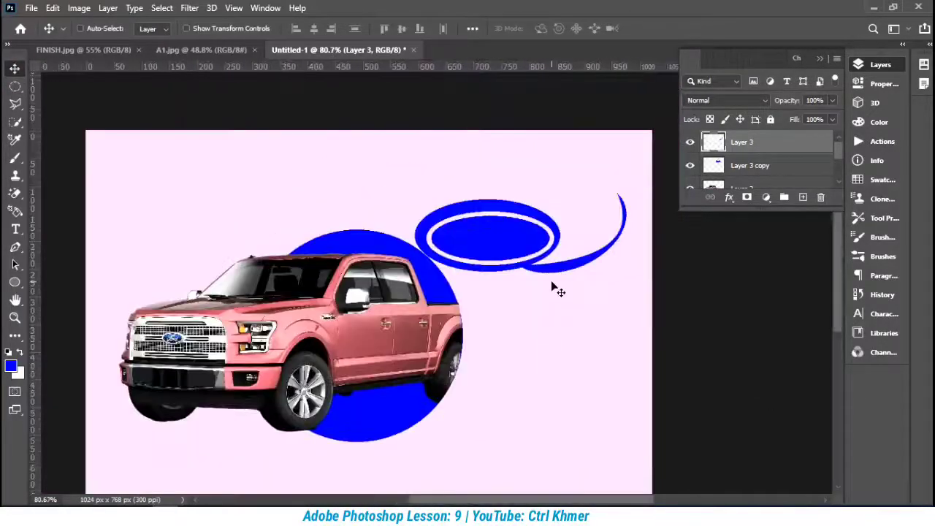
pyautogui.scroll(-3, 552, 285)
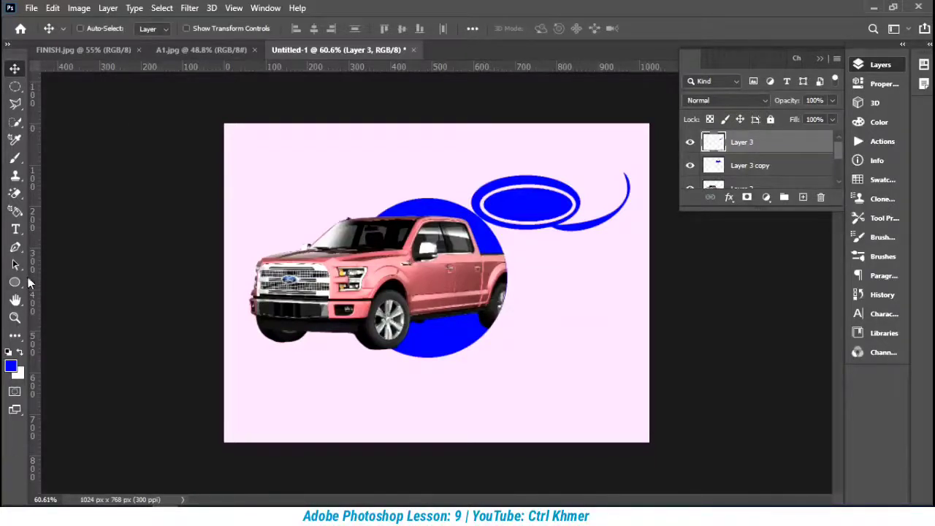
pyautogui.click(16, 248)
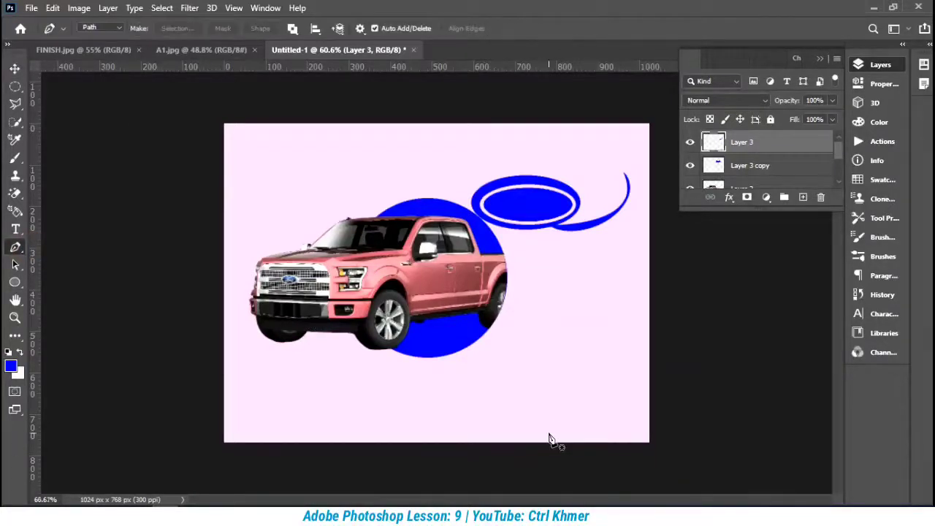
pyautogui.hotkey('ctrl', '+')
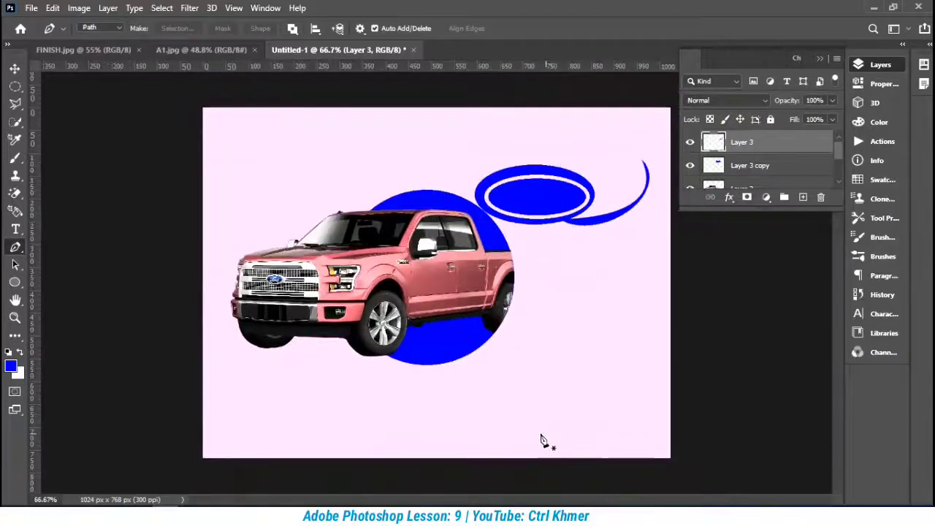
pyautogui.click(489, 458)
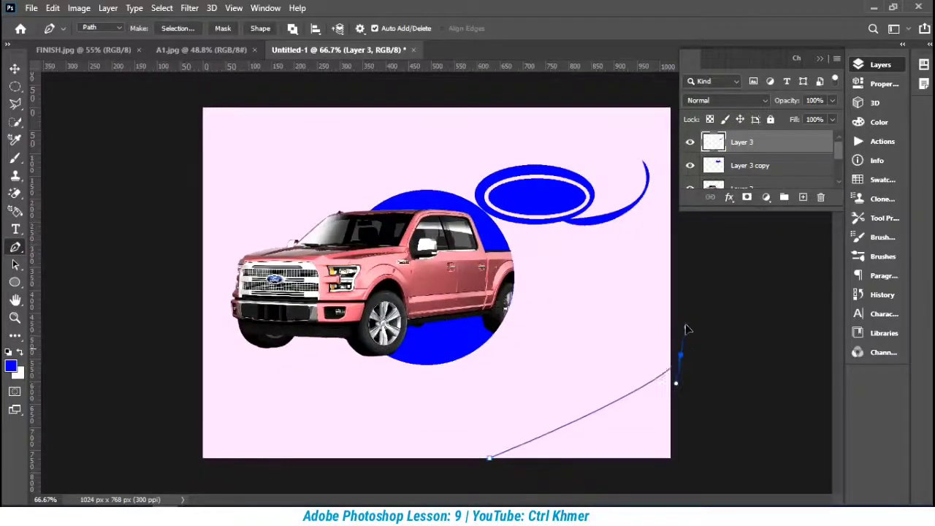
pyautogui.moveTo(678, 312); pyautogui.dragTo(669, 250)
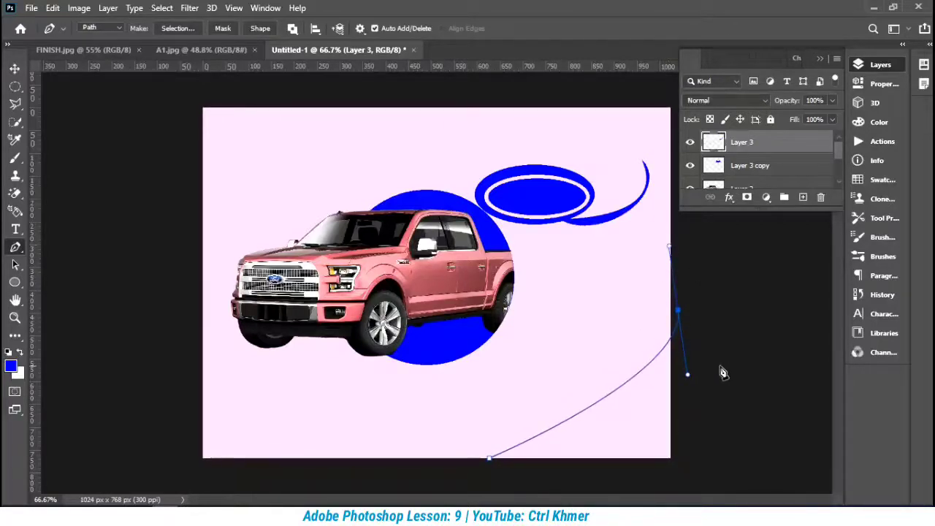
pyautogui.click(721, 390)
pyautogui.click(729, 421)
pyautogui.moveTo(708, 465); pyautogui.dragTo(678, 484)
pyautogui.click(635, 487)
pyautogui.moveTo(553, 483); pyautogui.dragTo(542, 480)
pyautogui.click(489, 460)
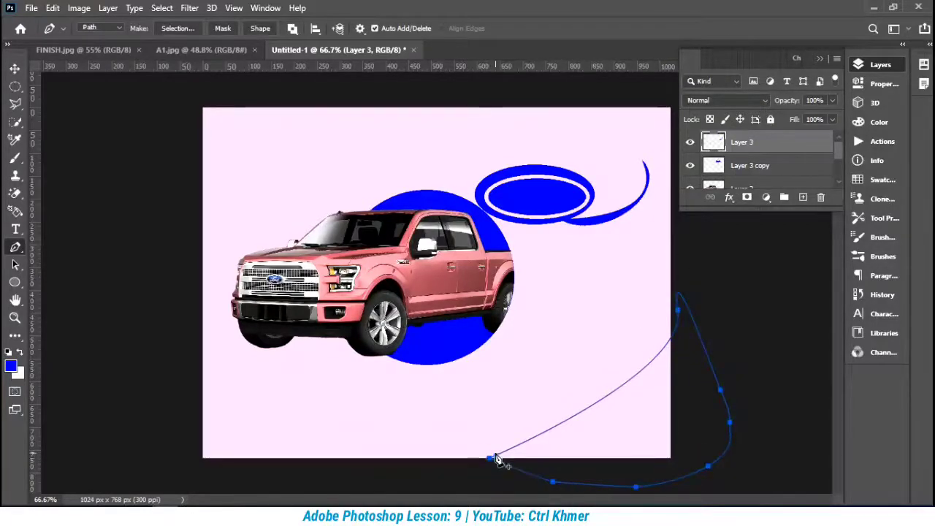
# Step: Convert the corner path to a selection, fill it with the blue foreground colour on Layer 3, and deselect
pyautogui.hotkey('ctrl', 'Return')
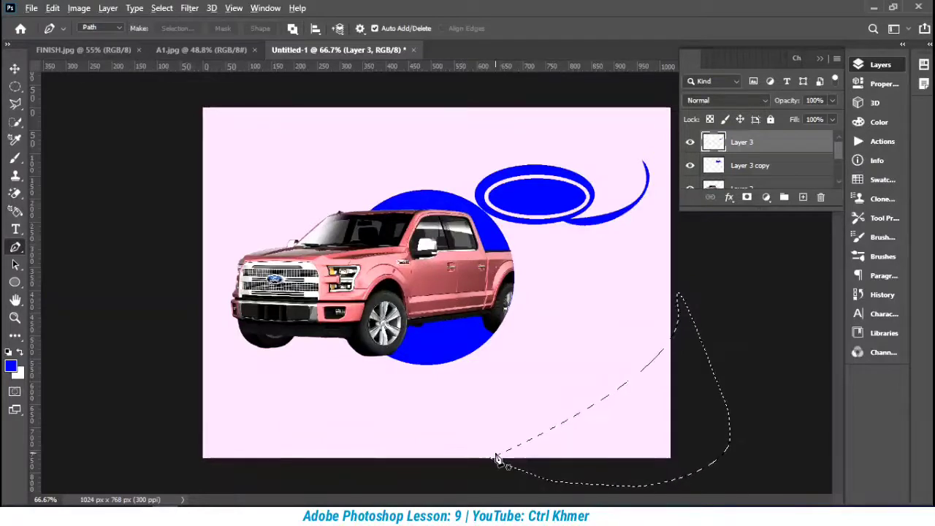
pyautogui.hotkey('alt', 'BackSpace')
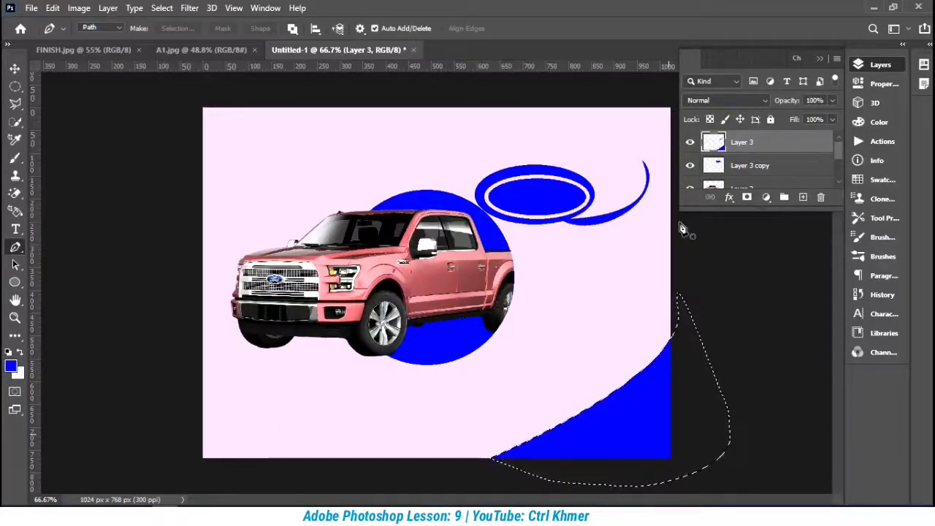
pyautogui.click(14, 69)
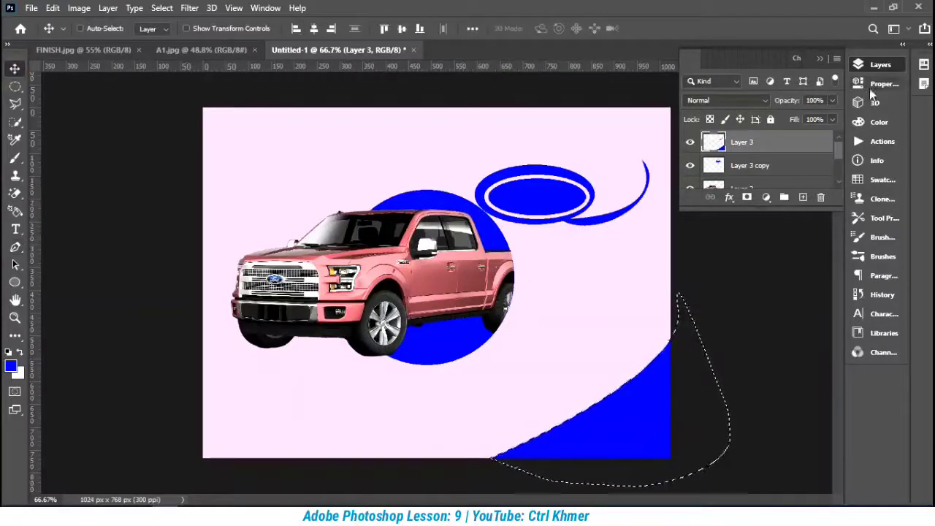
pyautogui.click(819, 58)
pyautogui.hotkey('ctrl', 'd')
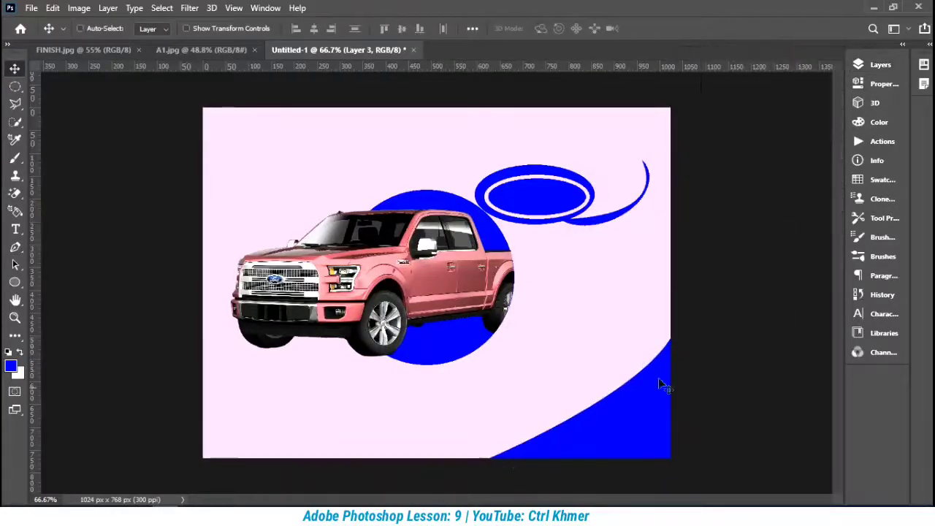
# Step: Reopen the layer list and switch to the horizontal Type tool
pyautogui.scroll(2, 615, 387)
pyautogui.scroll(1, 616, 389)
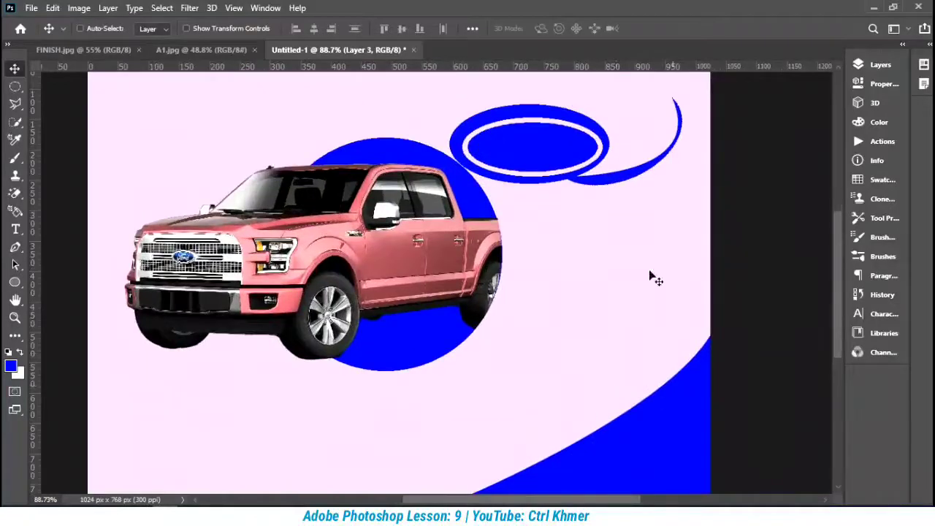
pyautogui.scroll(-2, 493, 348)
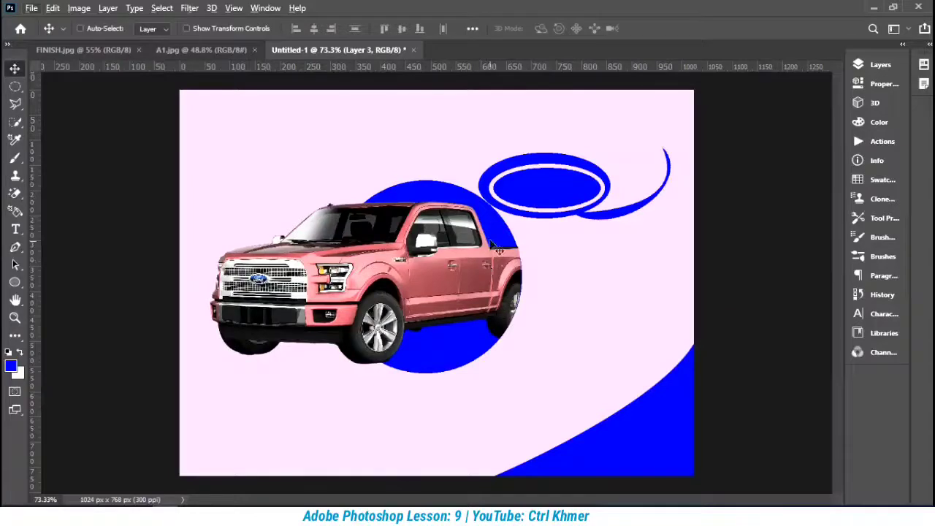
pyautogui.click(877, 65)
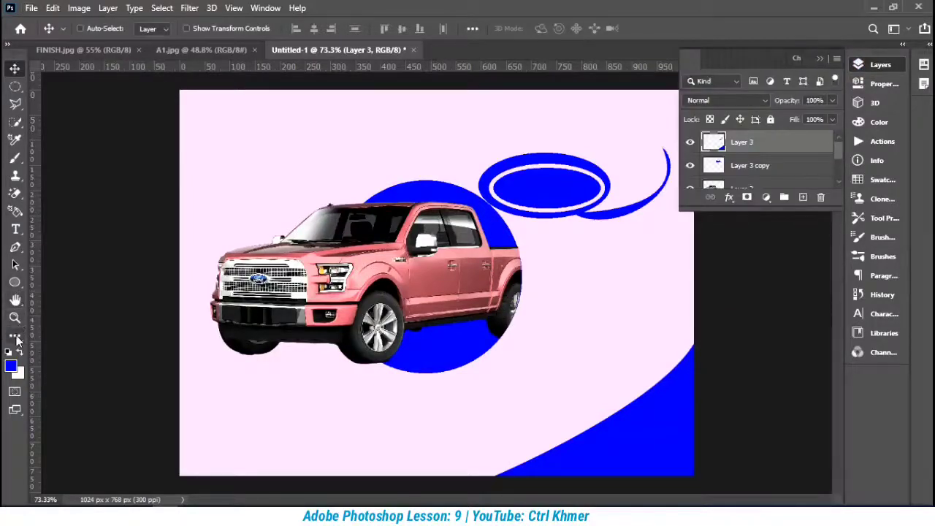
pyautogui.click(15, 265)
pyautogui.click(17, 230)
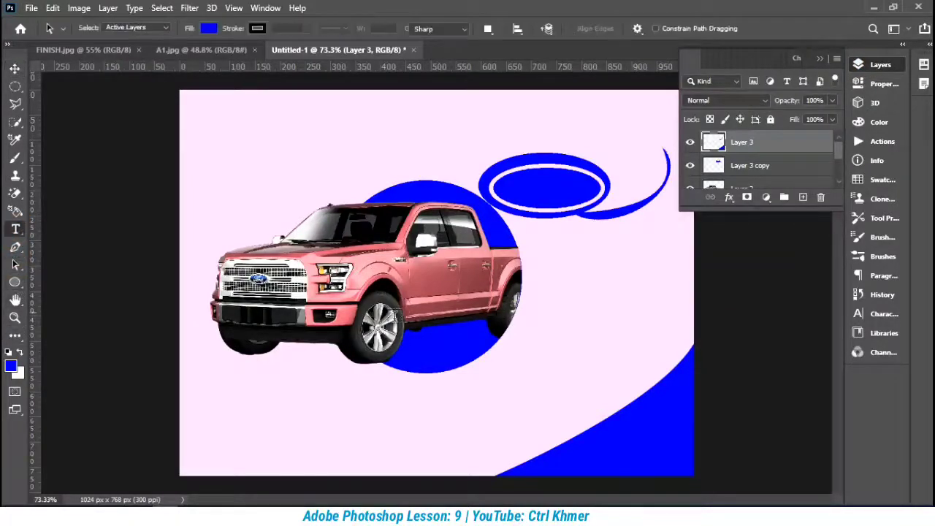
pyautogui.click(358, 28)
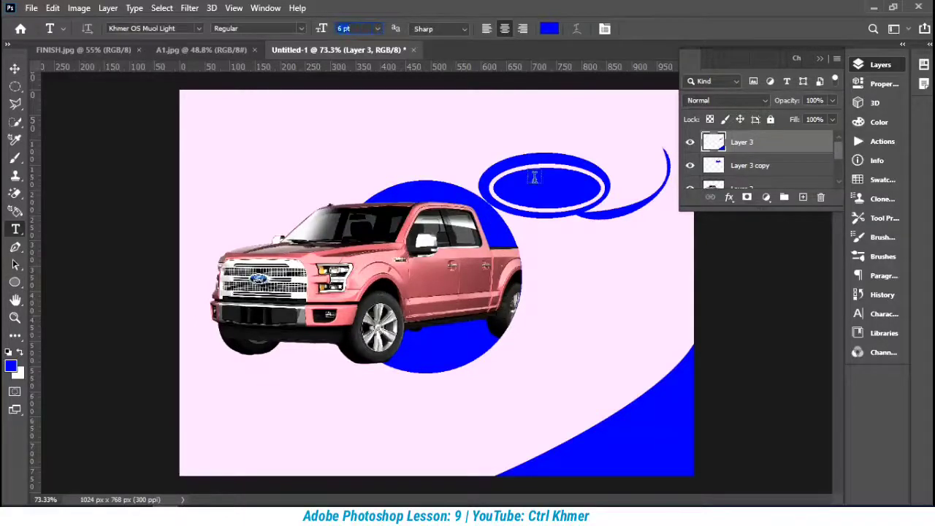
pyautogui.click(549, 35)
pyautogui.moveTo(659, 218); pyautogui.dragTo(659, 240)
pyautogui.moveTo(605, 83); pyautogui.dragTo(647, 59)
pyautogui.click(777, 79)
# Step: Start a text line inside the inner oval of the emblem, set its colour to white (ffffff), and enter "Ford"
pyautogui.click(542, 187)
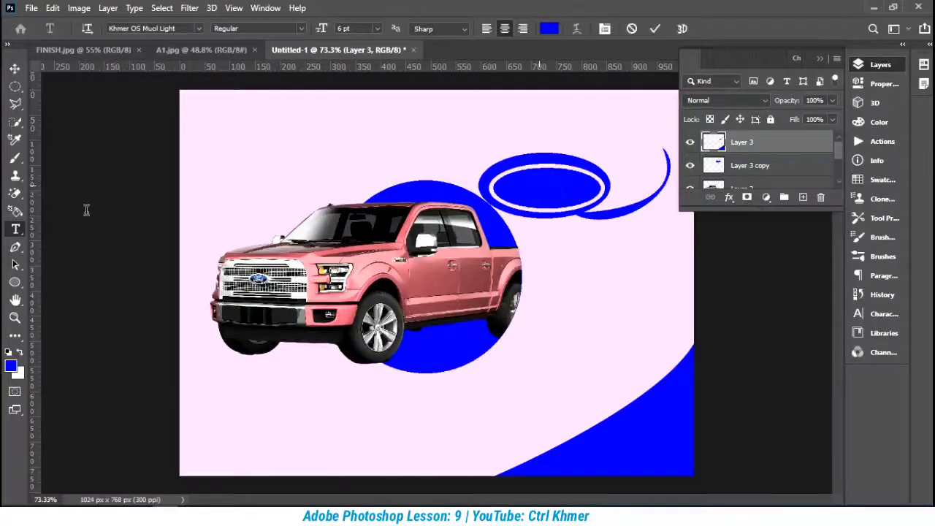
pyautogui.rightClick(541, 188)
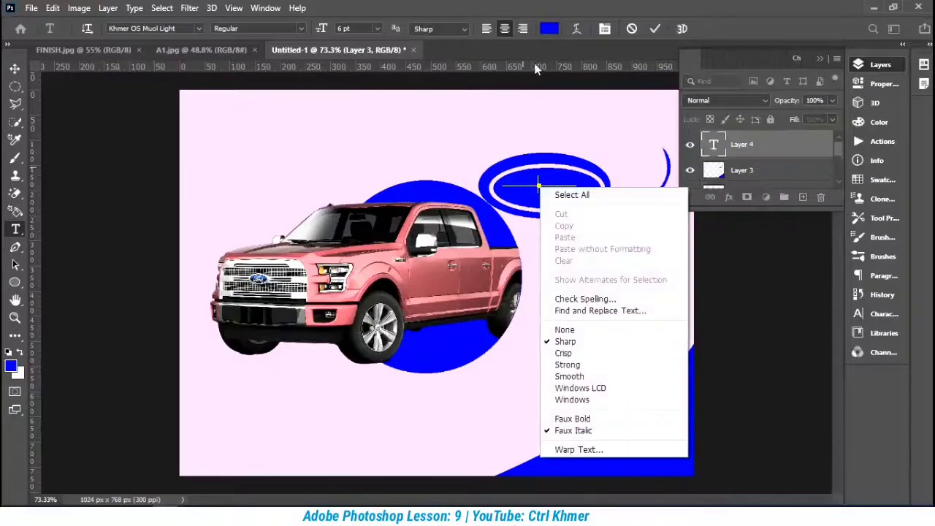
pyautogui.click(537, 181)
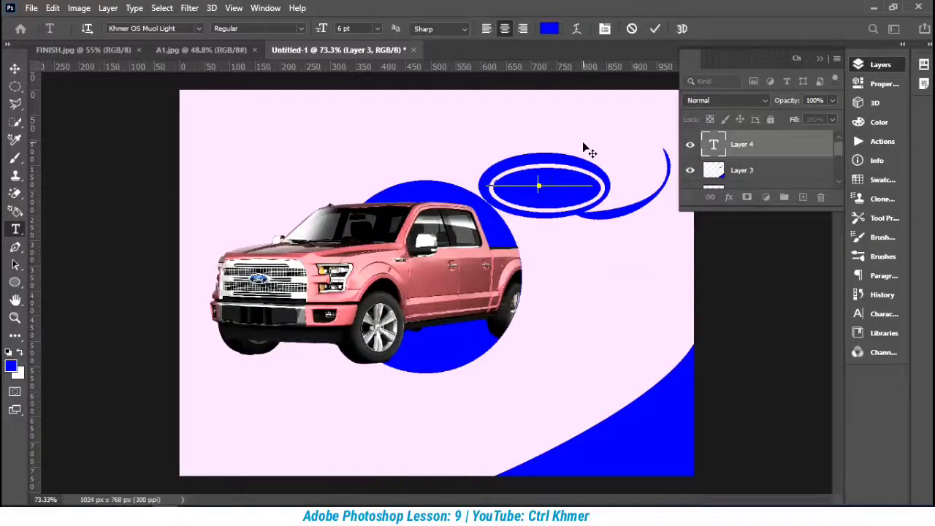
pyautogui.click(550, 29)
pyautogui.click(660, 236)
pyautogui.write('ffffff')
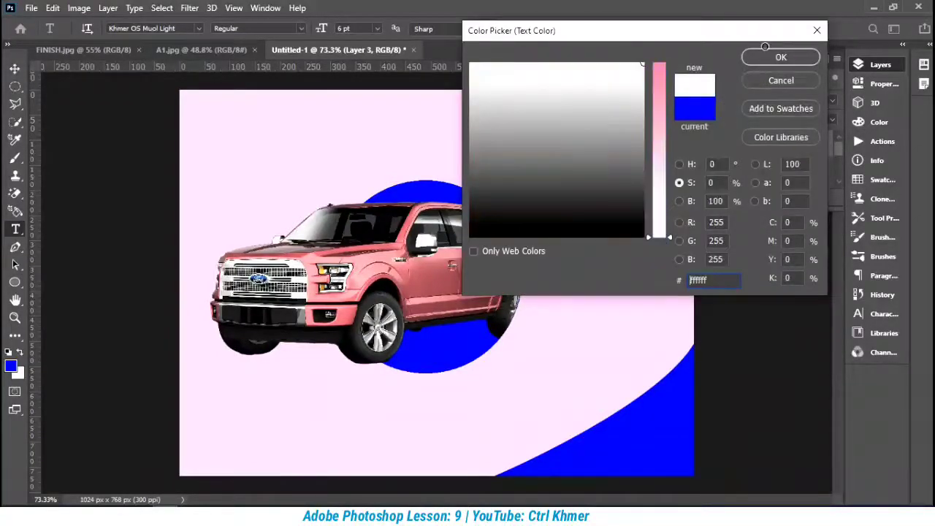
pyautogui.click(780, 57)
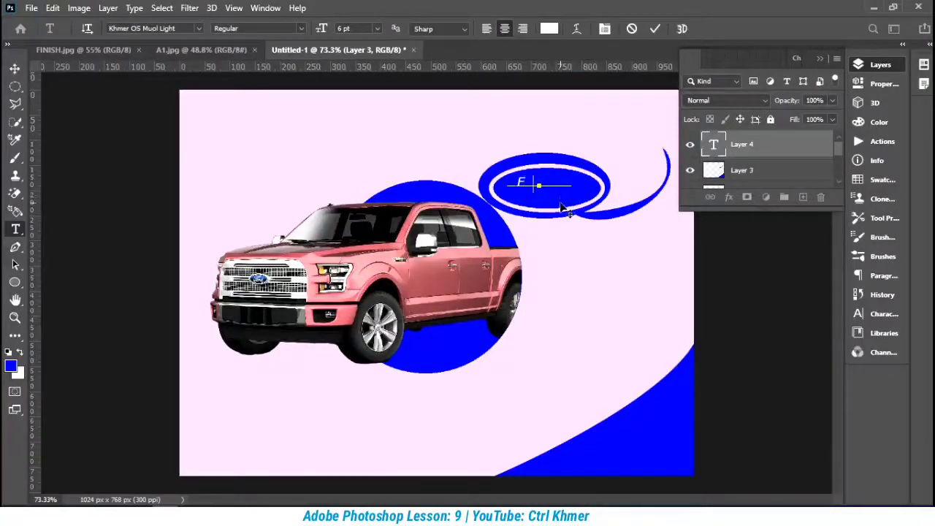
pyautogui.write('ord')
# Step: Set the size of the word "Ford" to 13 pt
pyautogui.doubleClick(524, 177)
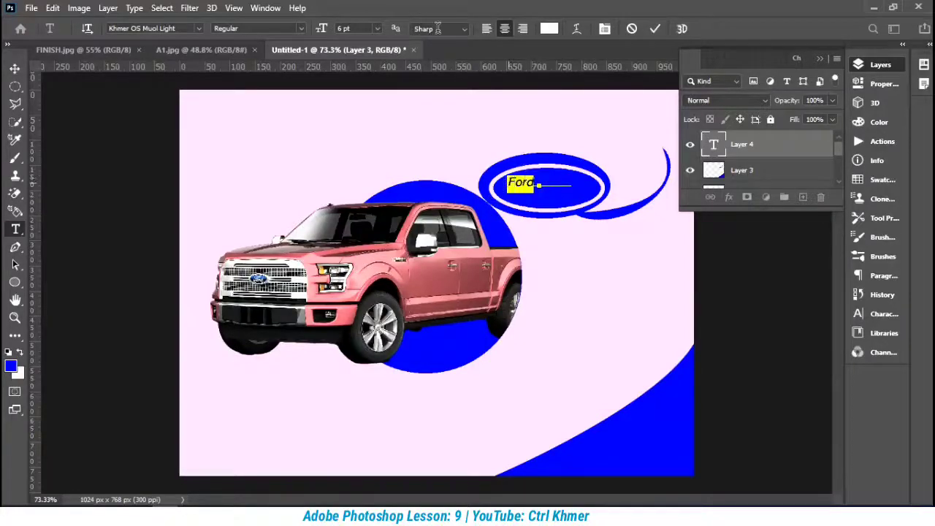
pyautogui.press('Up')
pyautogui.press('Up')
pyautogui.press('Up')
pyautogui.press('Up')
pyautogui.press('Up')
pyautogui.press('Up')
pyautogui.press('Up')
pyautogui.press('Up')
pyautogui.press('Up')
pyautogui.press('Up')
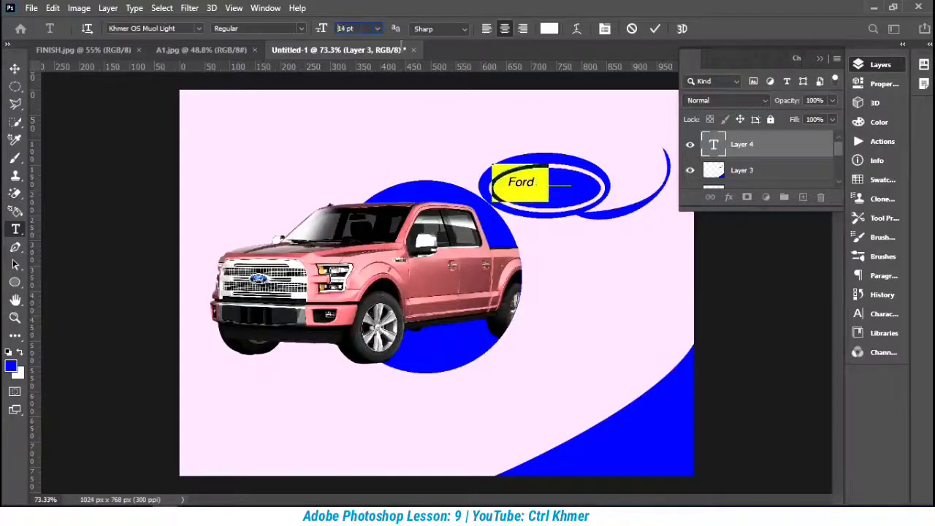
pyautogui.press('Down')
pyautogui.press('Down')
pyautogui.press('Down')
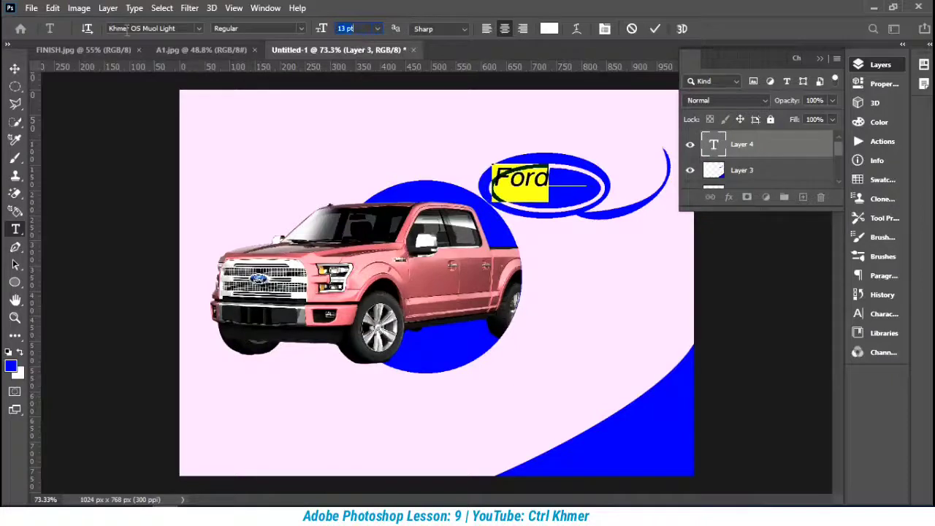
# Step: Set the font of "Ford" to Hobo Std and move the text to the middle of the oval emblem
pyautogui.click(198, 29)
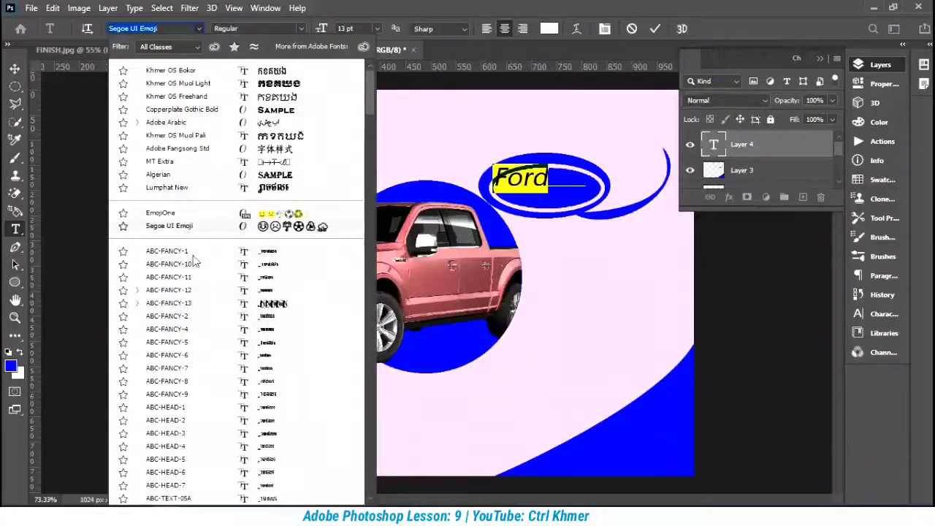
pyautogui.scroll(-1, 358, 205)
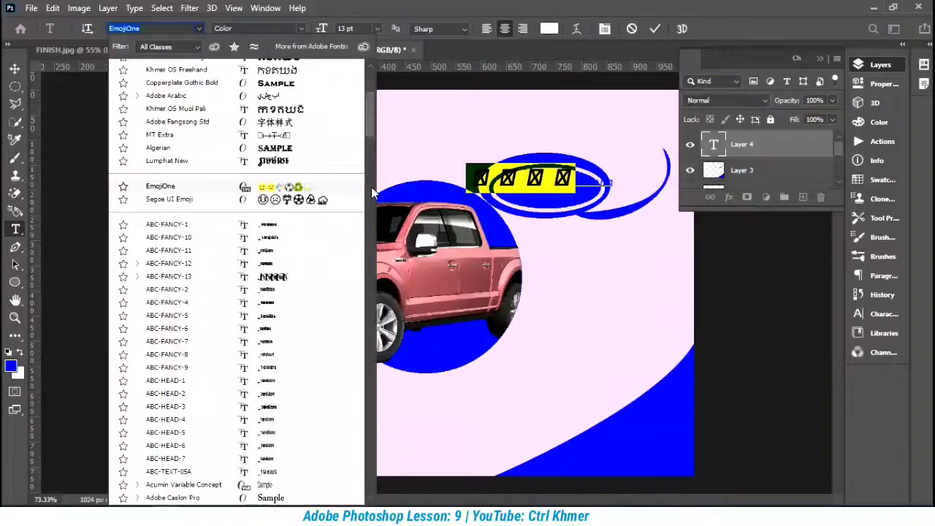
pyautogui.scroll(-5, 371, 187)
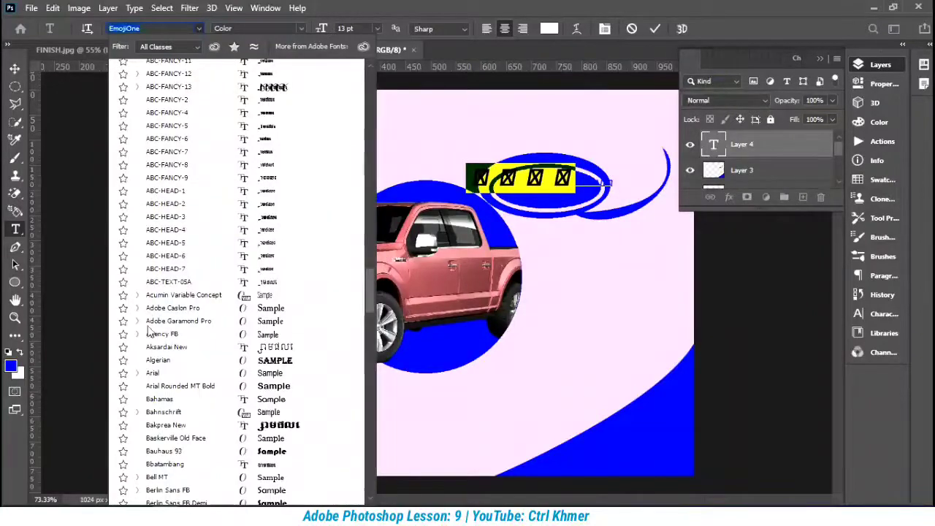
pyautogui.moveTo(370, 303); pyautogui.dragTo(366, 254)
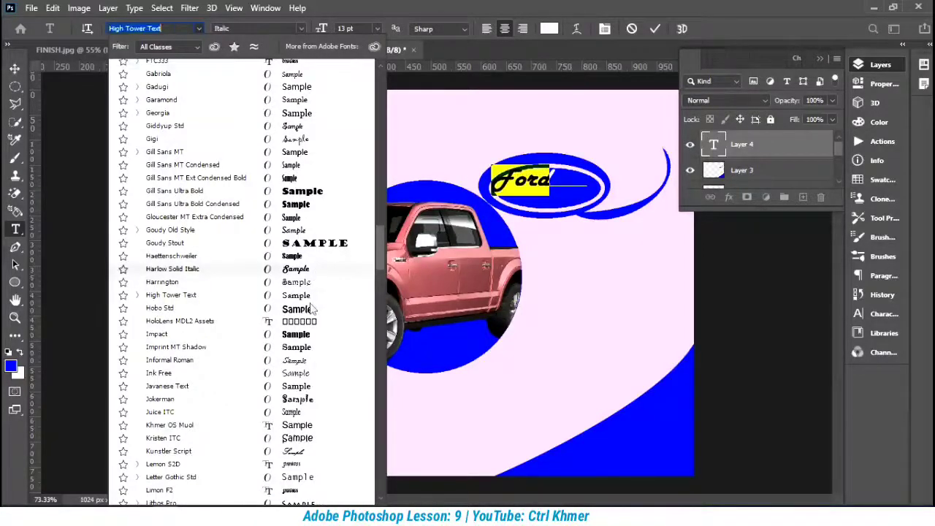
pyautogui.click(308, 308)
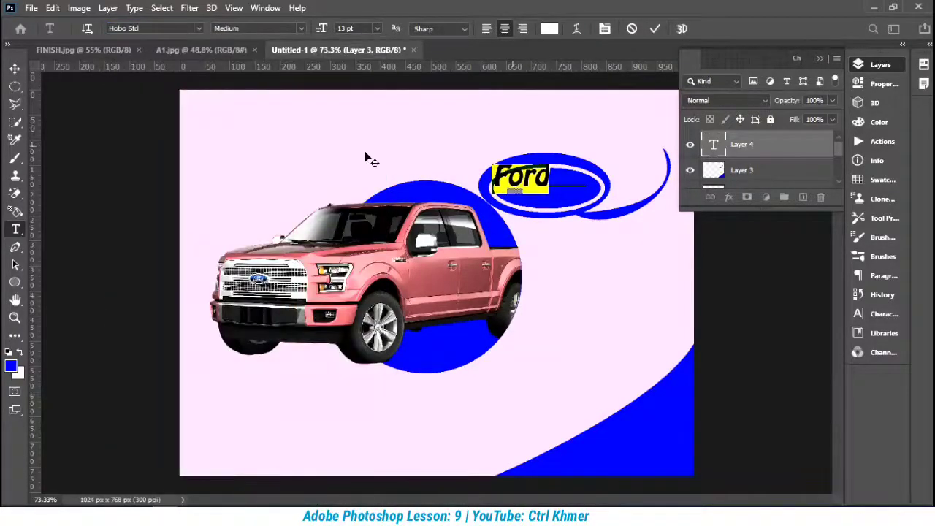
pyautogui.click(16, 70)
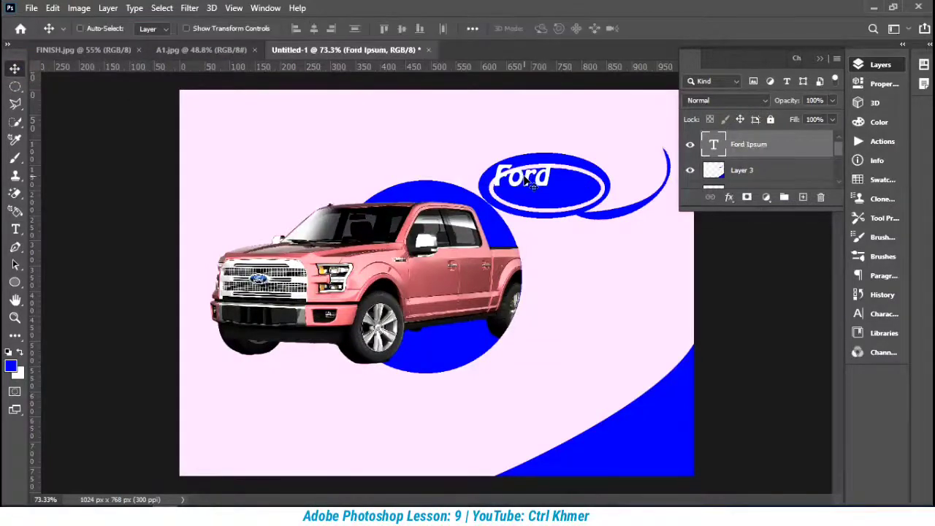
pyautogui.moveTo(525, 181); pyautogui.dragTo(549, 191)
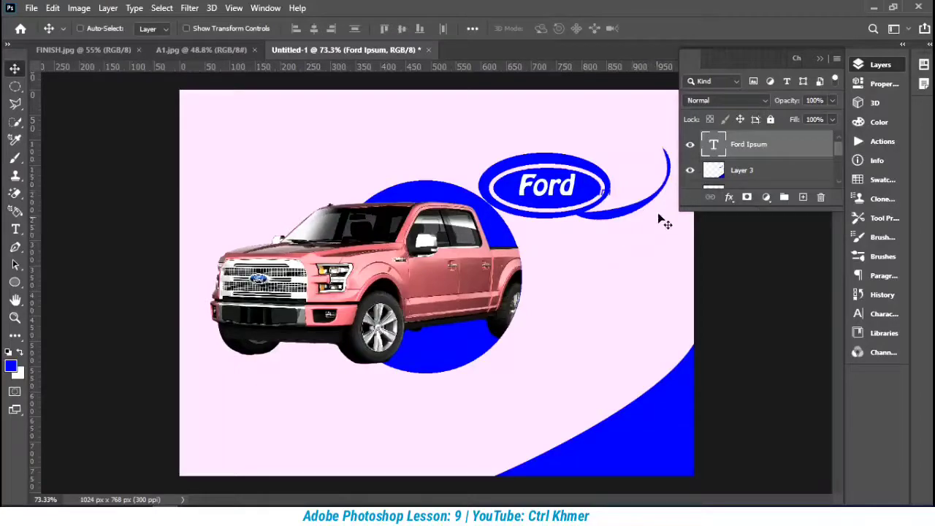
# Step: Start a new horizontal text line above the Ford oval emblem and set its size to 9 pt
pyautogui.scroll(-1, 389, 280)
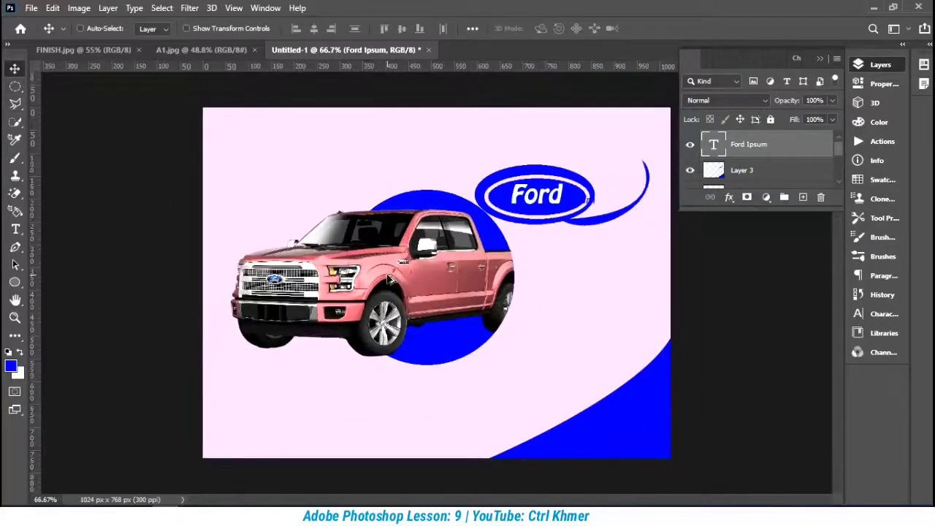
pyautogui.scroll(1, 389, 280)
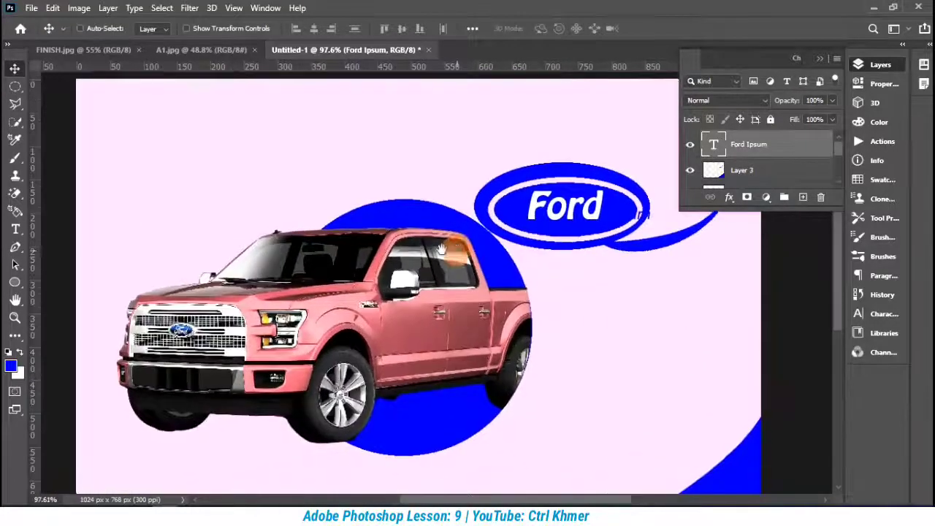
pyautogui.scroll(-2, 307, 252)
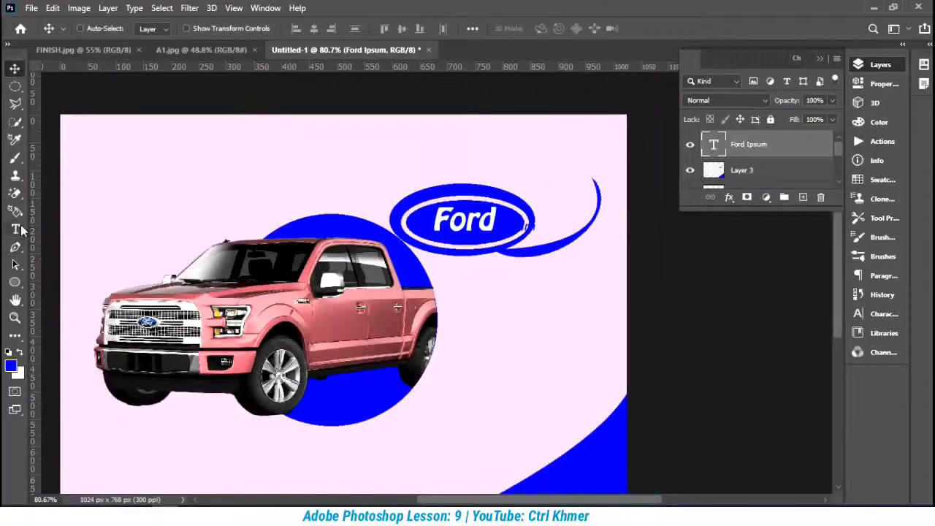
pyautogui.click(16, 229)
pyautogui.click(488, 151)
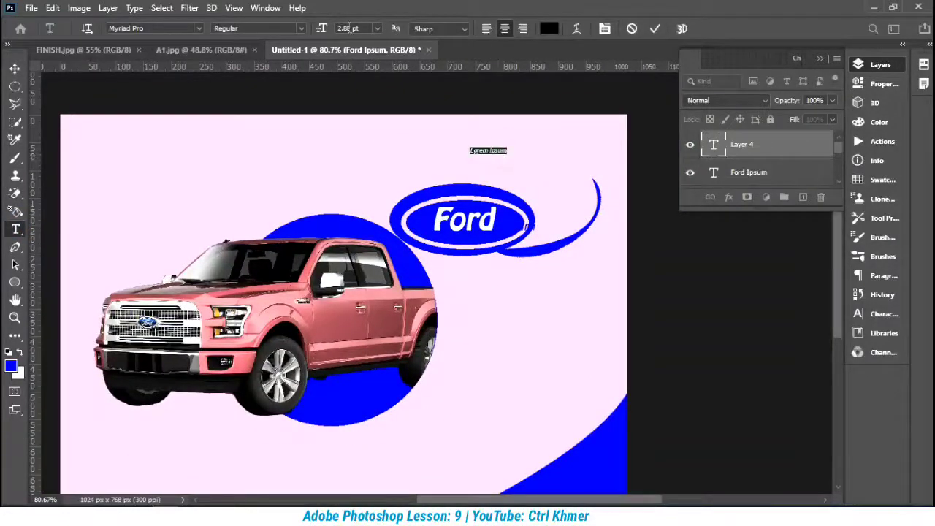
pyautogui.click(350, 28)
pyautogui.scroll(8, 349, 29)
pyautogui.scroll(-2, 349, 28)
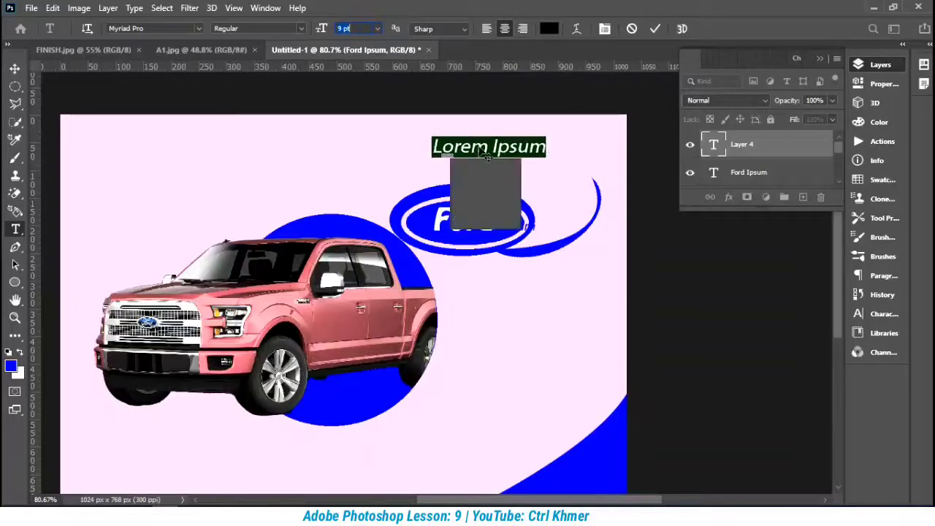
# Step: Replace the placeholder text above the emblem with "Village"
pyautogui.click(545, 146)
pyautogui.press('BackSpace')
pyautogui.press('BackSpace')
pyautogui.press('BackSpace')
pyautogui.press('BackSpace')
pyautogui.press('BackSpace')
pyautogui.press('BackSpace')
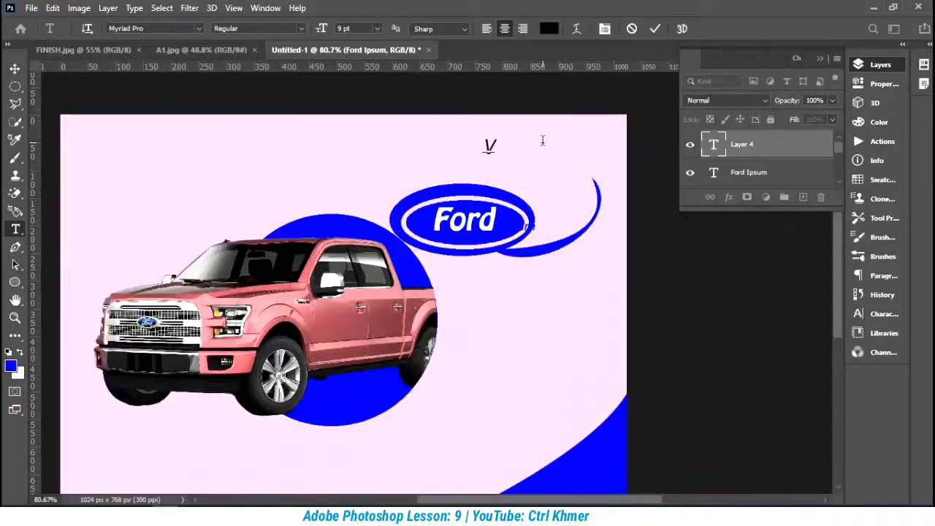
pyautogui.write('Village')
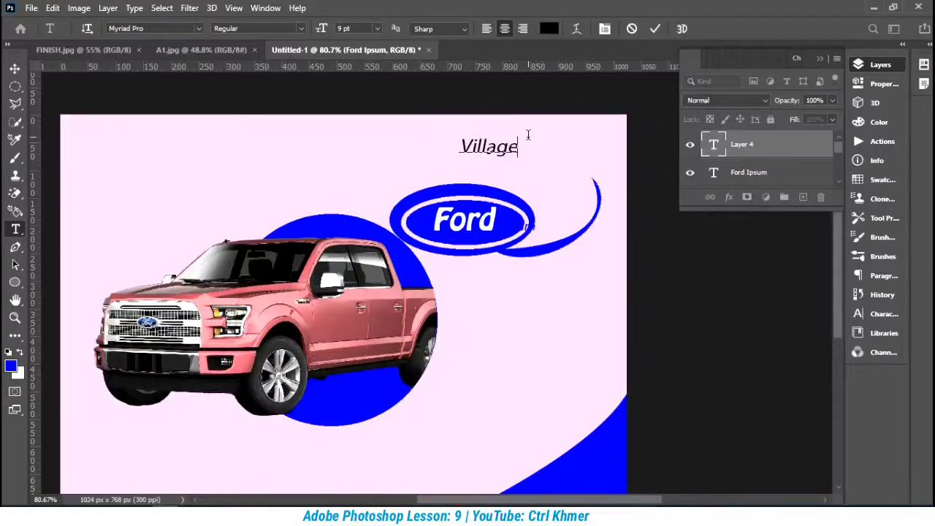
# Step: Set the font of "Village" to Monotype Corsiva and move the word toward the tip of the swoosh
pyautogui.click(198, 30)
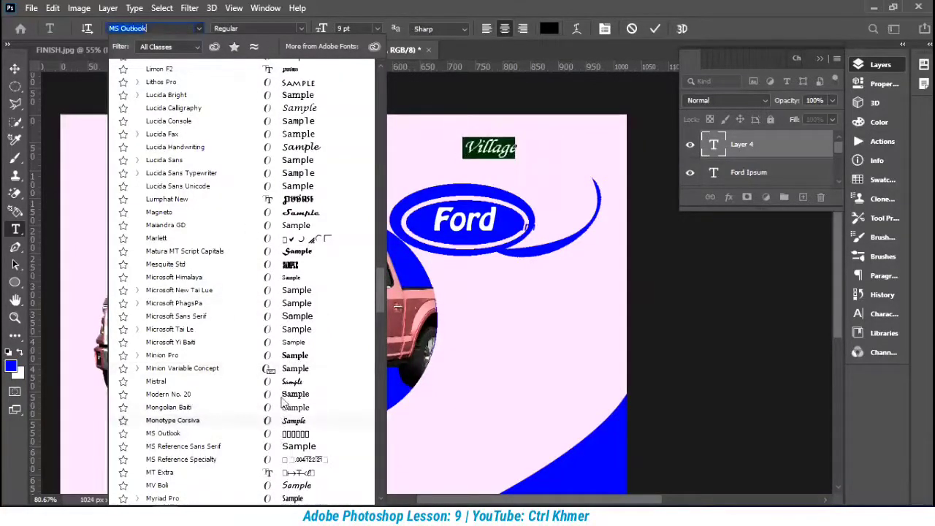
pyautogui.click(284, 422)
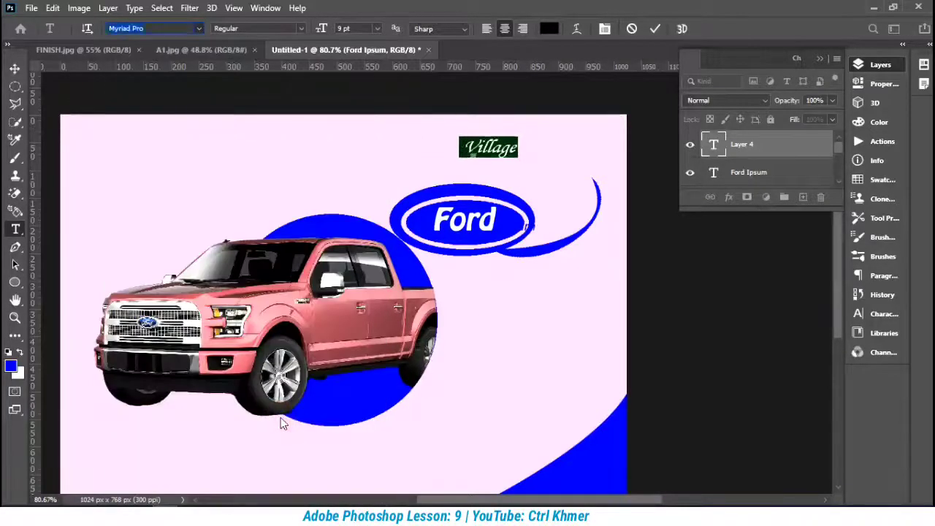
pyautogui.click(15, 68)
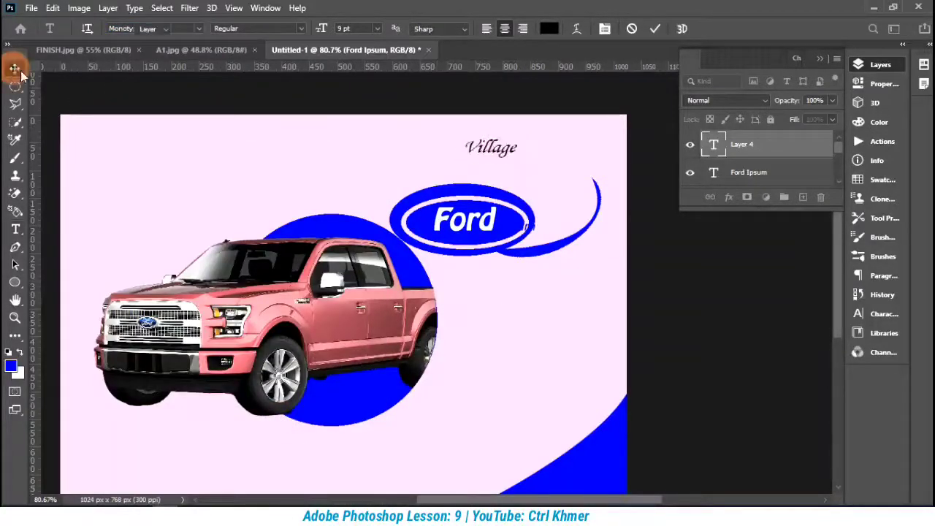
pyautogui.moveTo(499, 152); pyautogui.dragTo(556, 165)
pyautogui.click(16, 230)
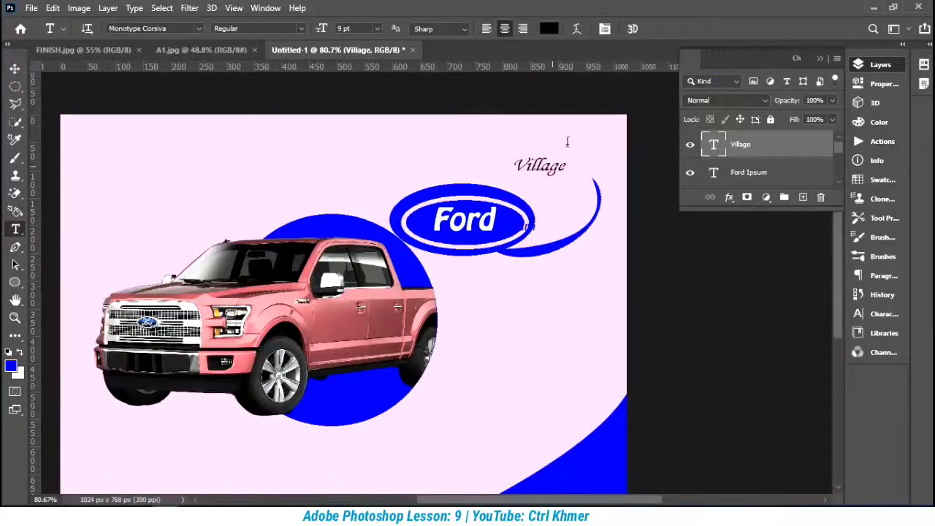
pyautogui.click(560, 171)
pyautogui.click(14, 68)
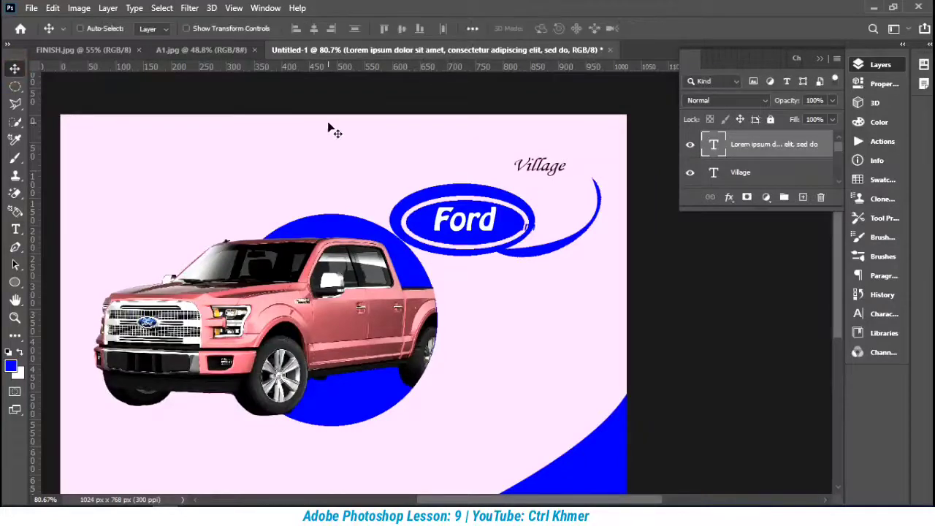
pyautogui.press('Delete')
# Step: Set the size of the word "Village" to 12 pt
pyautogui.click(16, 228)
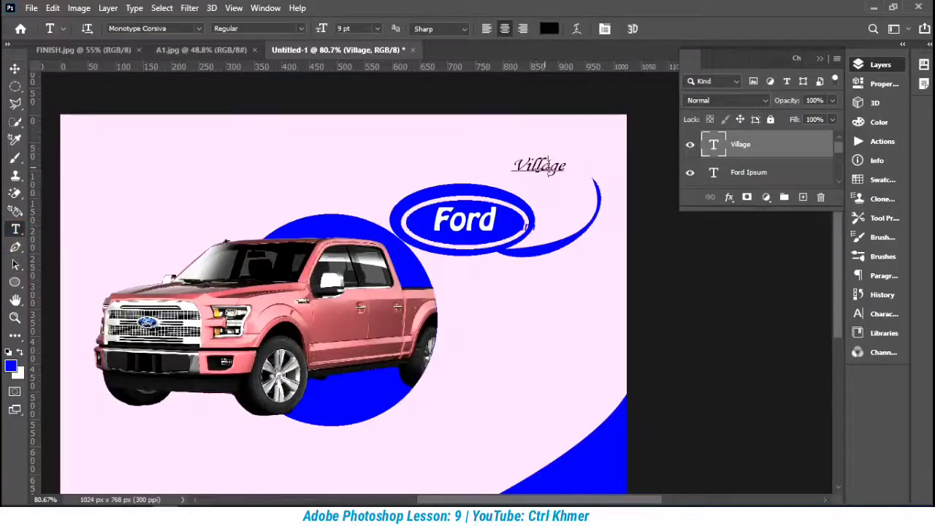
pyautogui.moveTo(565, 167); pyautogui.dragTo(509, 167)
pyautogui.click(360, 27)
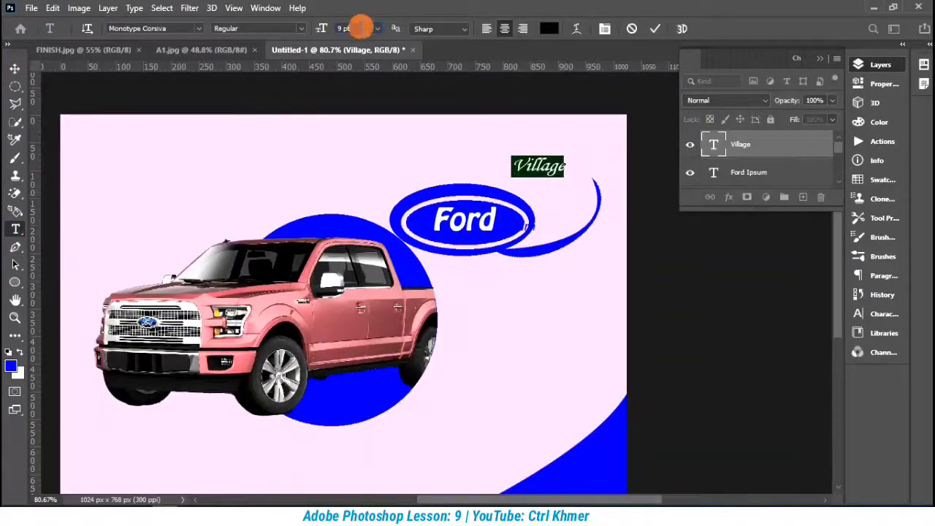
pyautogui.write('12')
pyautogui.press('Return')
# Step: Recolour "Village" to a bright violet and shift the word slightly closer to the end of the swoosh
pyautogui.click(549, 29)
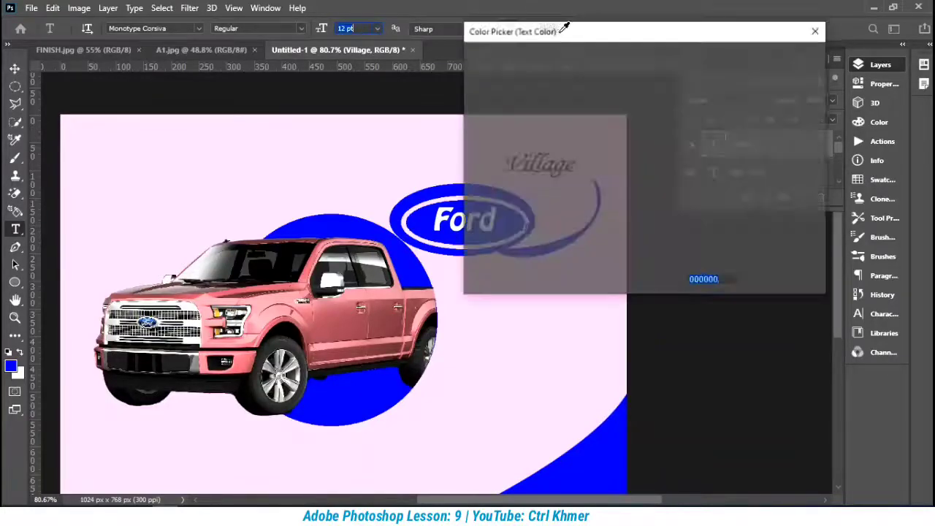
pyautogui.click(657, 63)
pyautogui.click(611, 142)
pyautogui.click(780, 56)
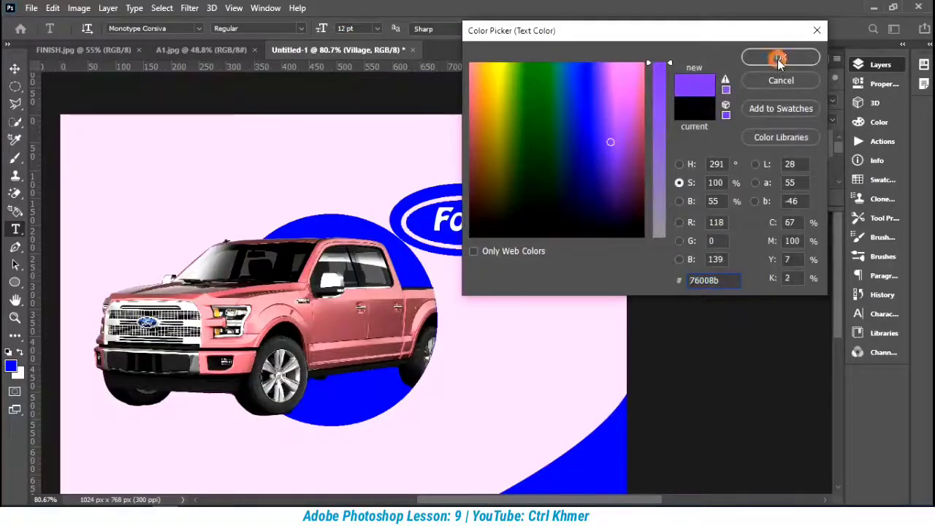
pyautogui.click(14, 68)
pyautogui.click(555, 163)
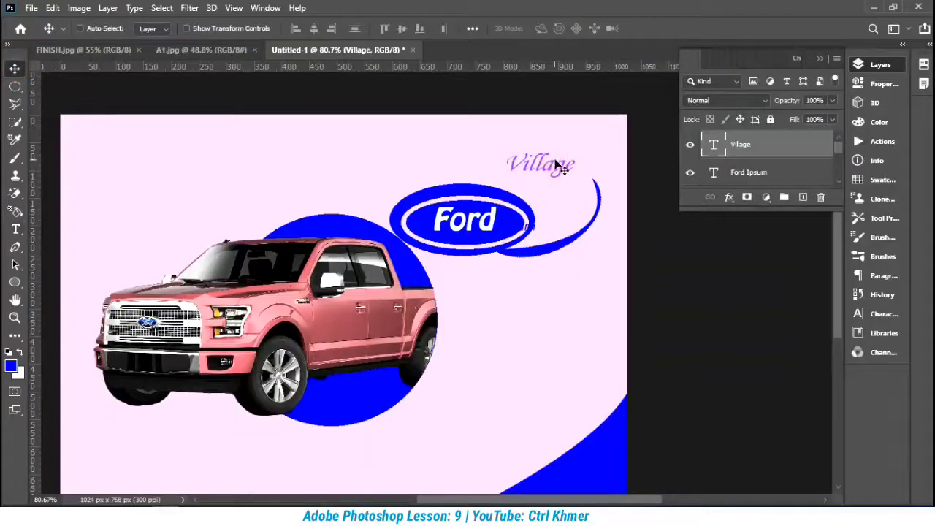
pyautogui.moveTo(555, 163); pyautogui.dragTo(567, 168)
# Step: Select the layer of the blue circle behind the truck (Layer 1)
pyautogui.scroll(-3, 431, 267)
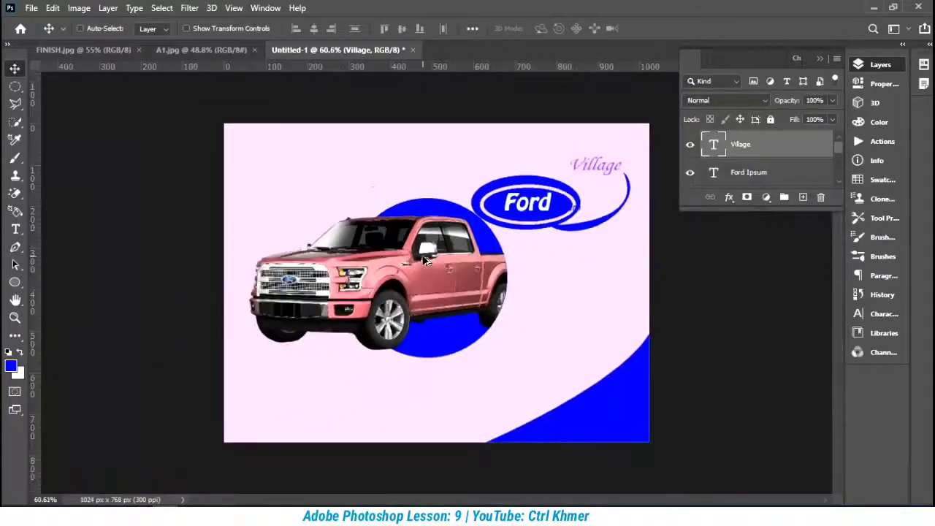
pyautogui.scroll(1, 275, 278)
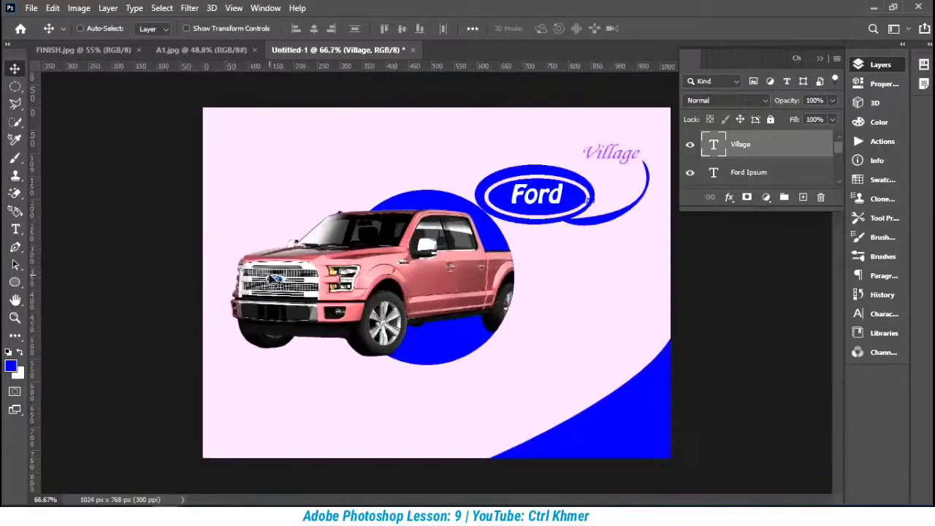
pyautogui.scroll(-5, 715, 187)
pyautogui.click(722, 156)
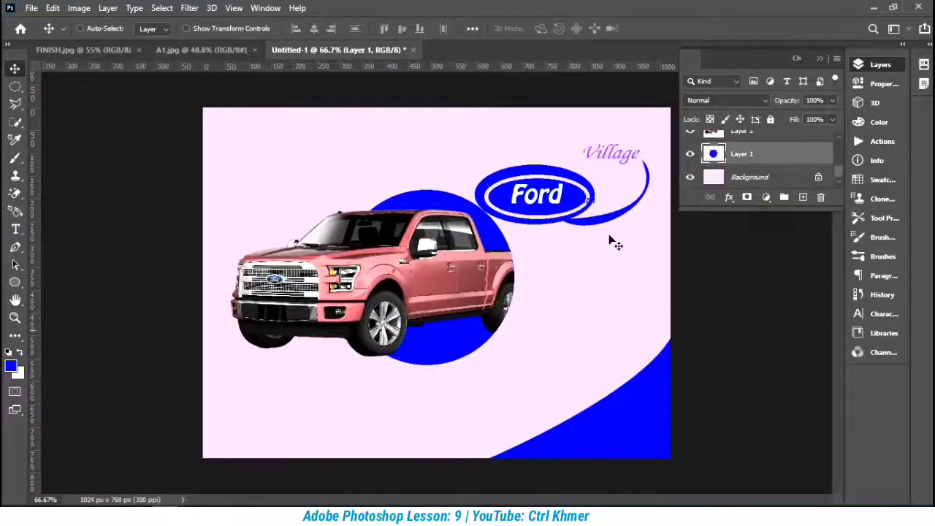
pyautogui.rightClick(765, 150)
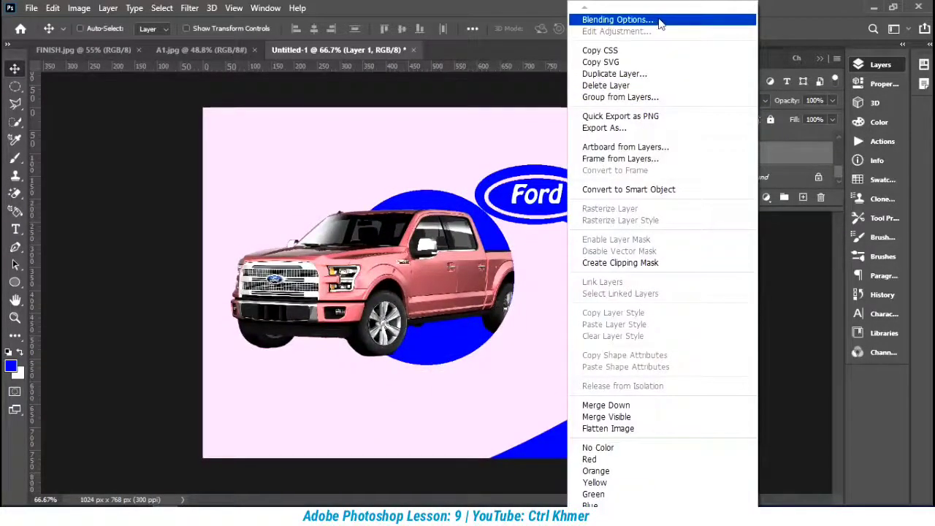
pyautogui.click(83, 273)
pyautogui.click(15, 281)
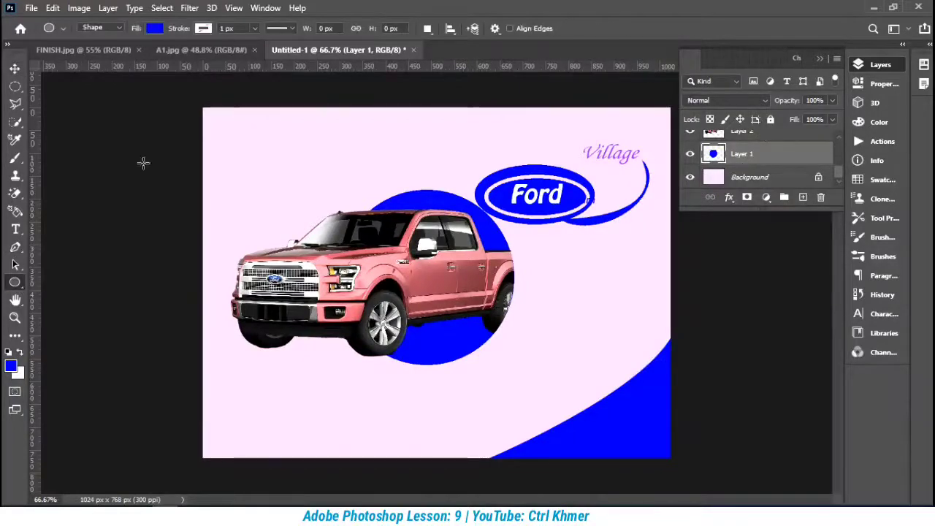
pyautogui.click(15, 68)
# Step: Try Drop Shadow and Outer Glow on the blue circle's layer, switch both off, and apply an Inner Shadow instead
pyautogui.rightClick(727, 151)
pyautogui.click(749, 166)
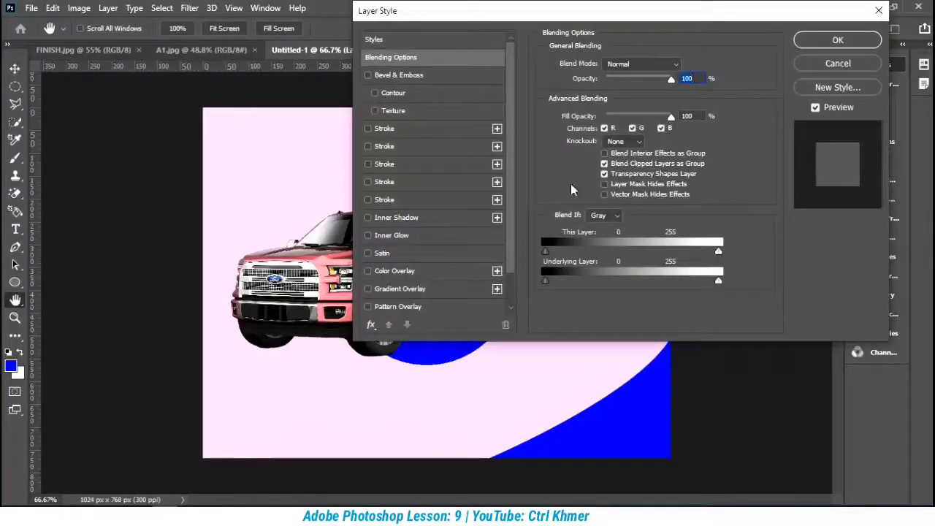
pyautogui.scroll(-1, 439, 292)
pyautogui.click(368, 305)
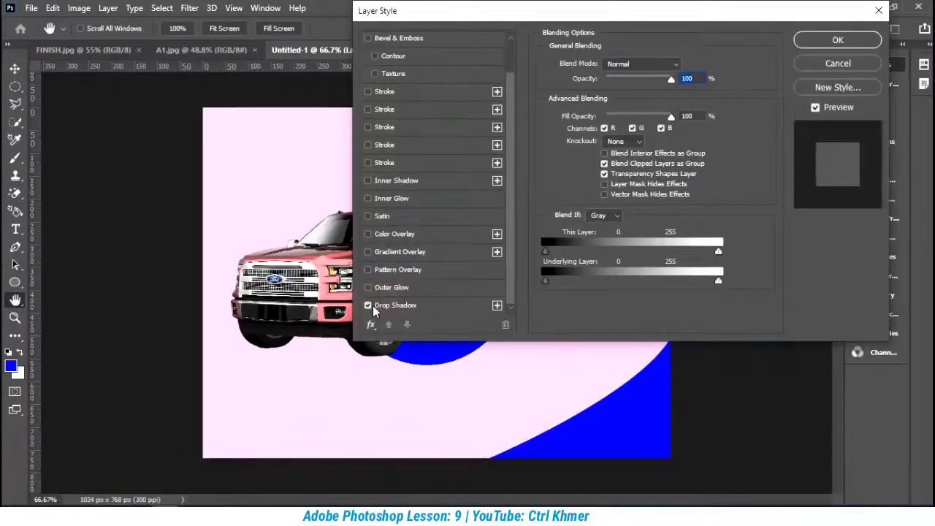
pyautogui.click(368, 287)
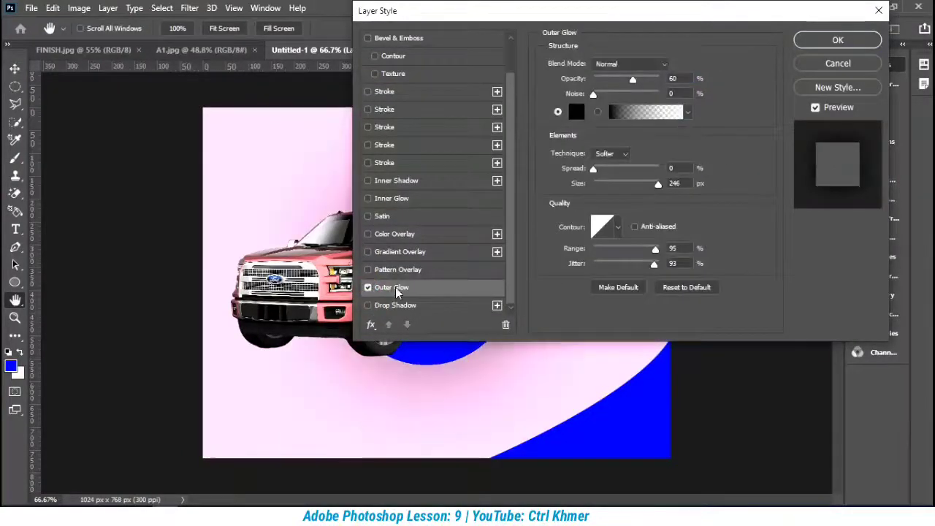
pyautogui.click(368, 287)
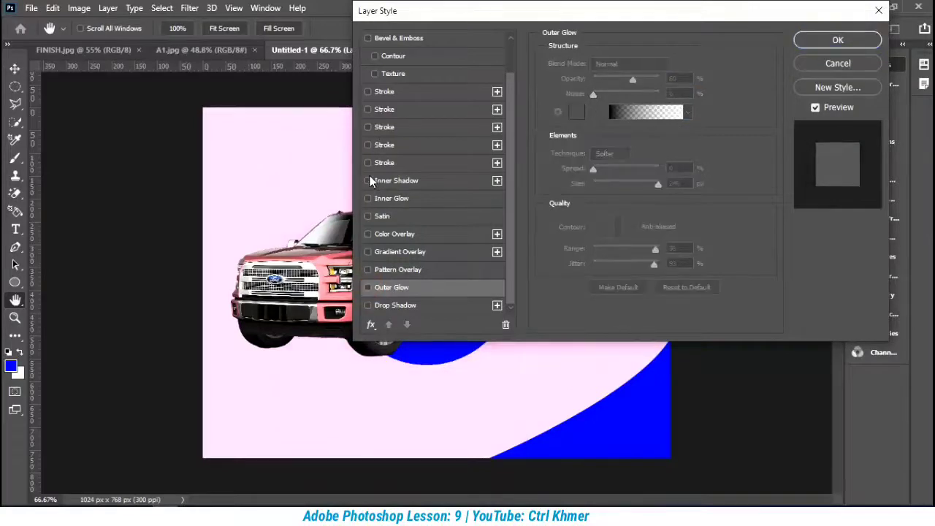
pyautogui.click(368, 181)
pyautogui.click(873, 41)
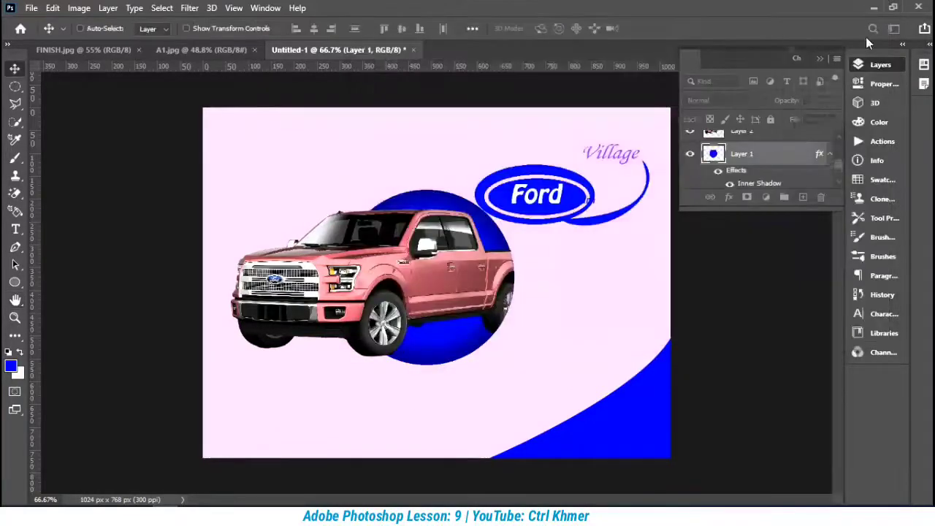
# Step: Add a new placeholder text line above the "Village" layer and move it over the truck's hood, level with "Village"
pyautogui.click(819, 59)
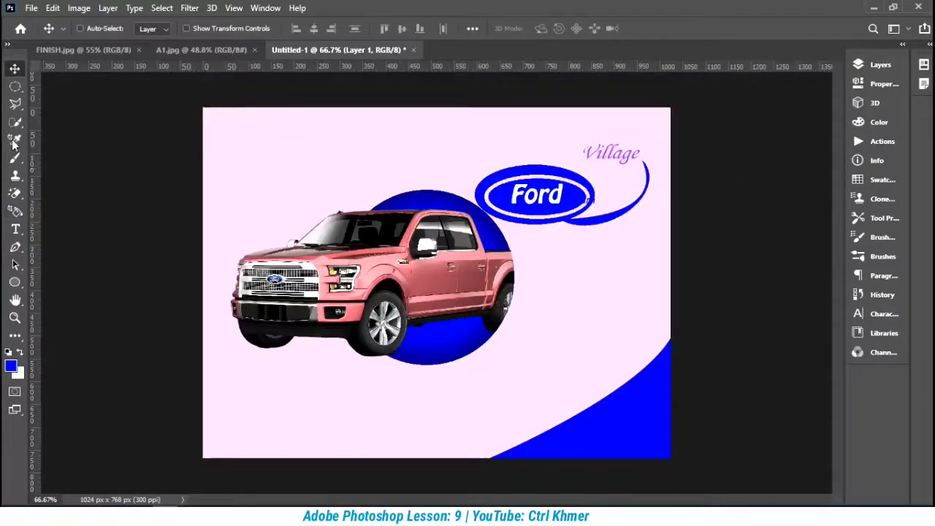
pyautogui.click(15, 229)
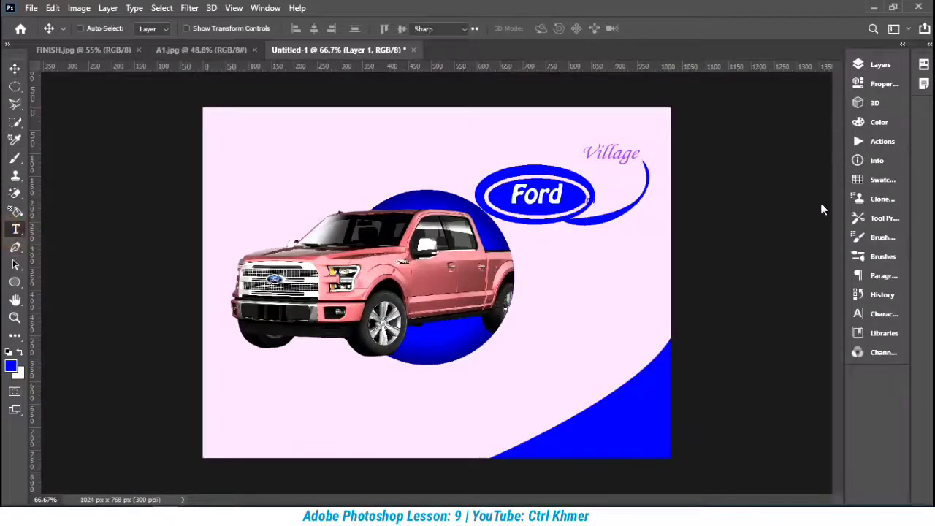
pyautogui.click(869, 64)
pyautogui.scroll(3, 840, 146)
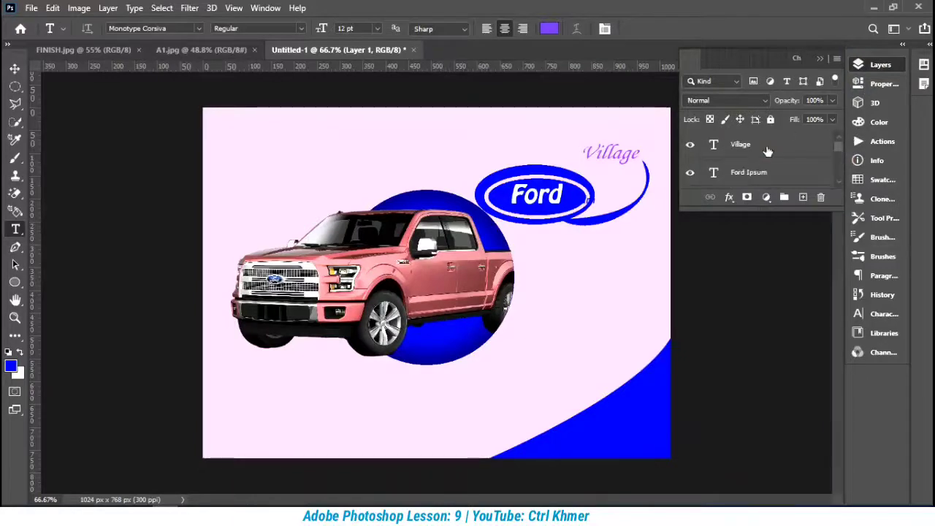
pyautogui.click(726, 148)
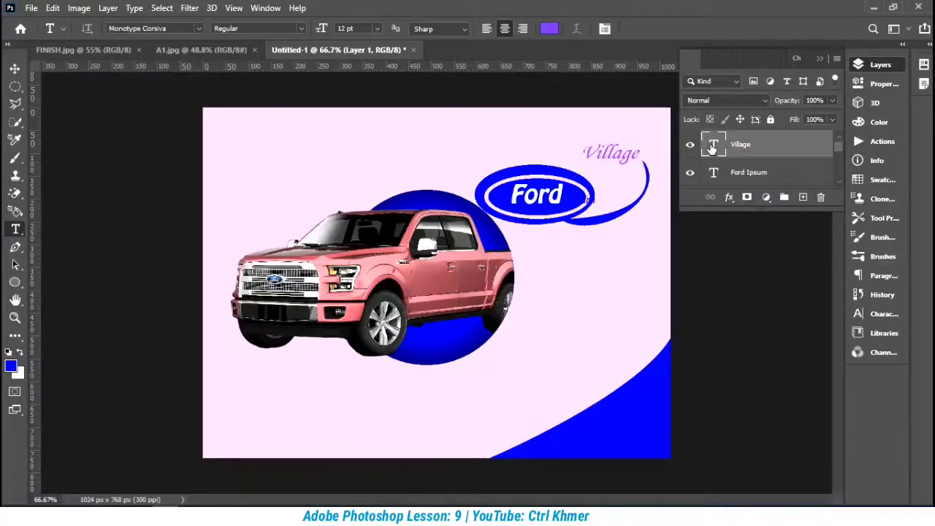
pyautogui.click(223, 120)
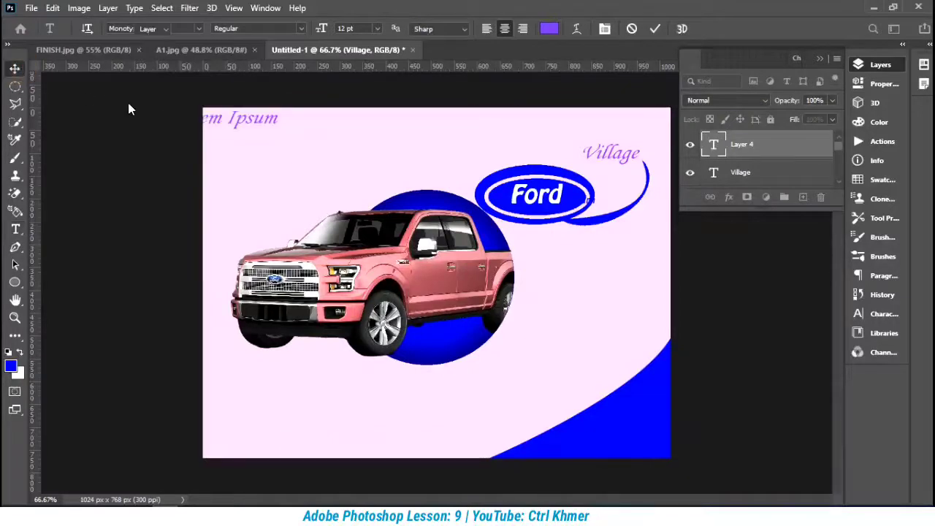
pyautogui.hotkey('ctrl', 'Return')
pyautogui.press('v')
pyautogui.moveTo(196, 128); pyautogui.dragTo(284, 163)
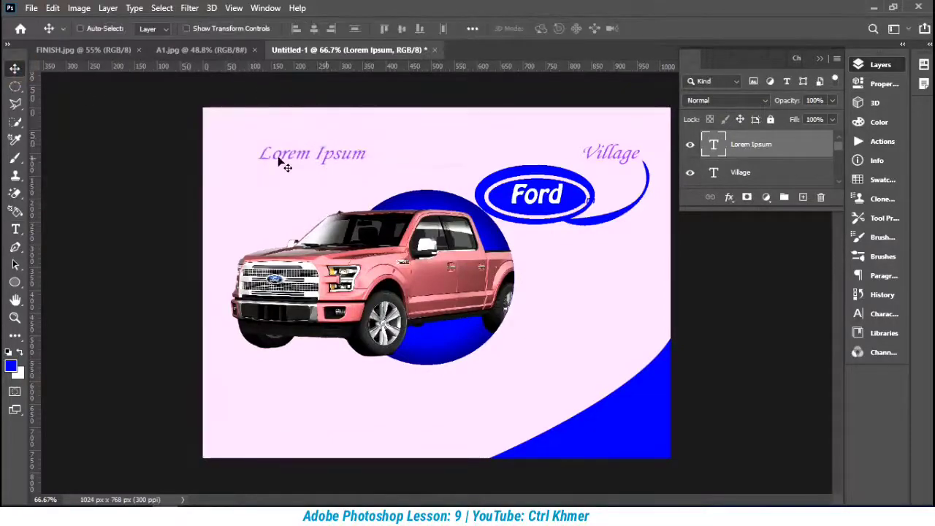
# Step: Replace the "Lorem Ipsum" placeholder with "SAVE UP TO" and "$11,000 OFF" on two lines
pyautogui.click(16, 231)
pyautogui.moveTo(367, 156); pyautogui.dragTo(178, 117)
pyautogui.press('BackSpace')
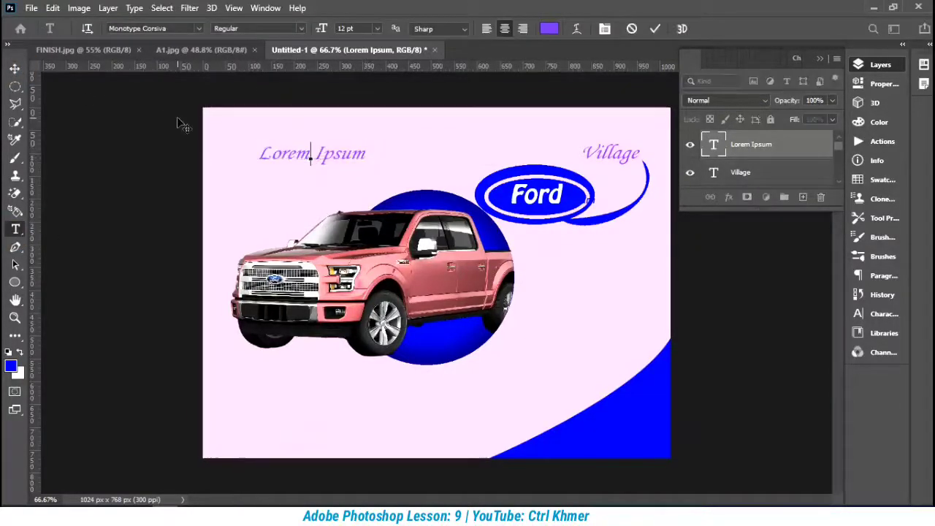
pyautogui.write('SAB')
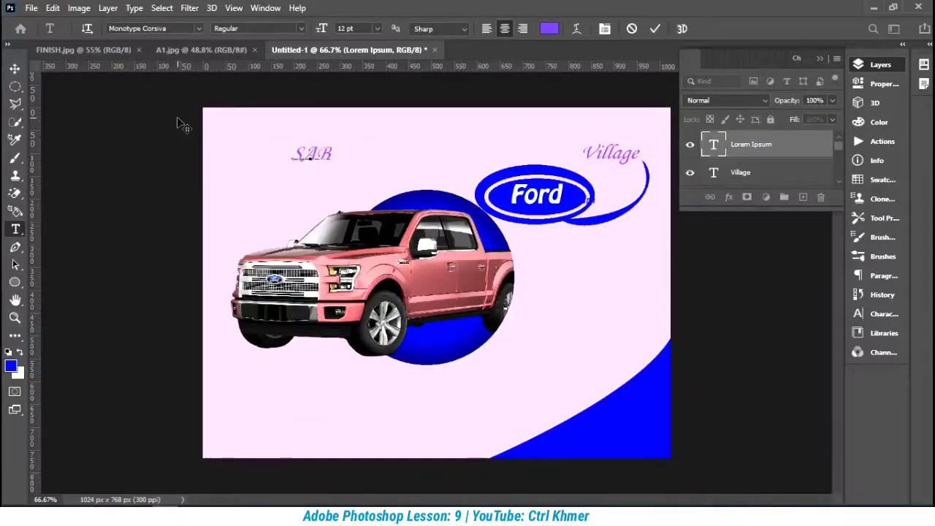
pyautogui.write('E UP TO')
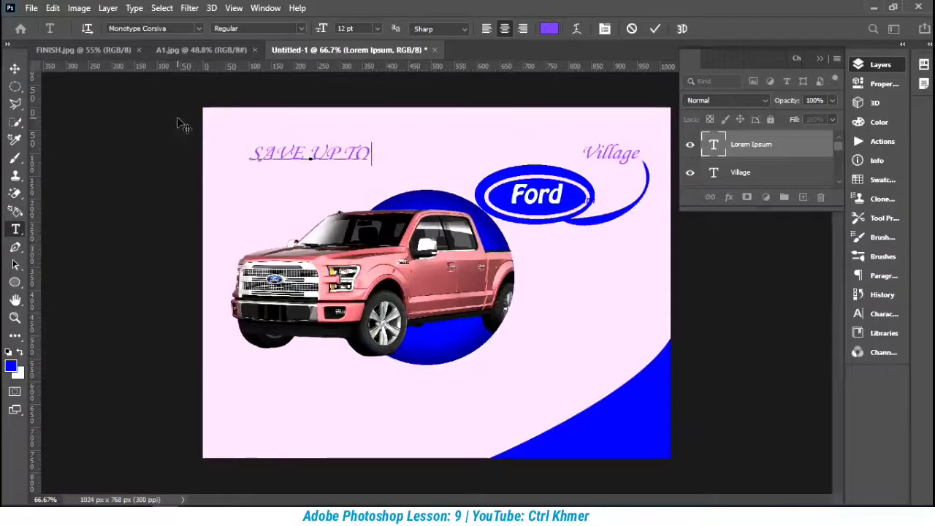
pyautogui.press('Return')
pyautogui.write('D')
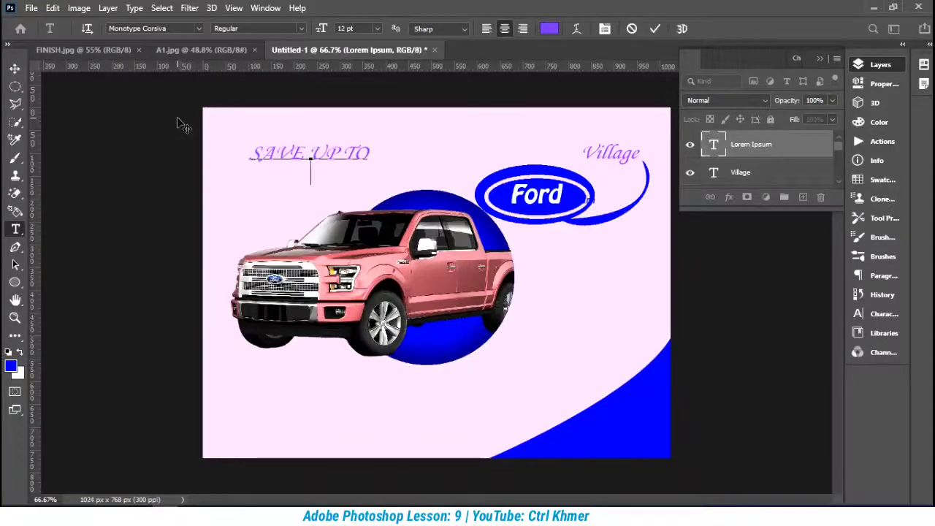
pyautogui.write('$11')
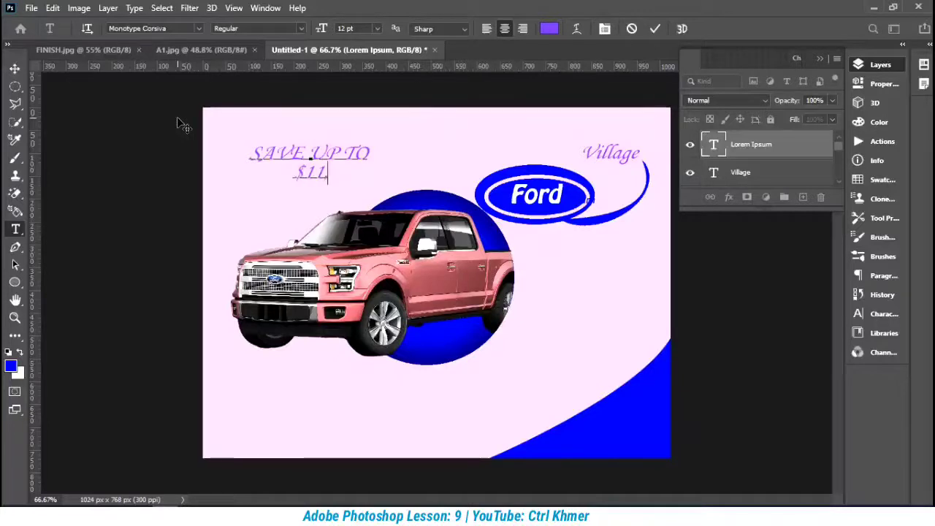
pyautogui.write(',000')
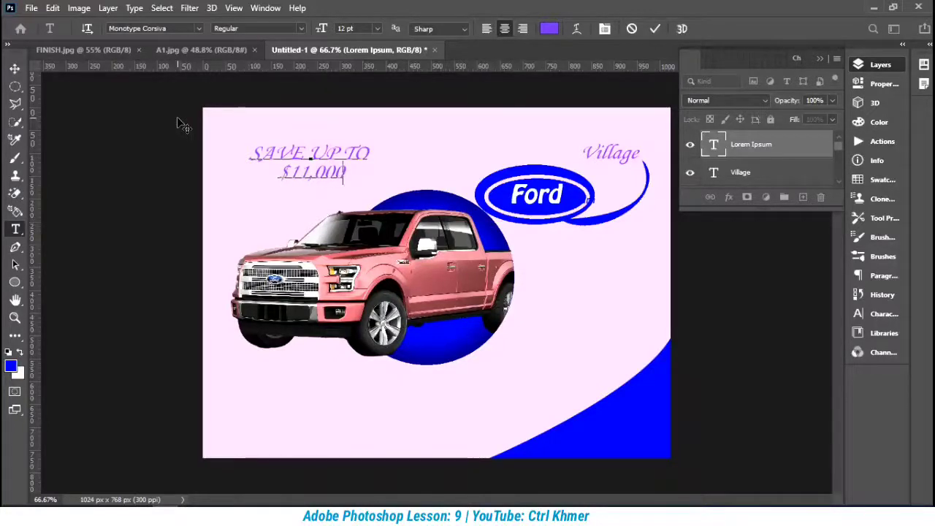
pyautogui.write(' OFF')
# Step: Add a third line "NEW 2018F-150" and move the text block into the banner's upper left corner
pyautogui.press('Return')
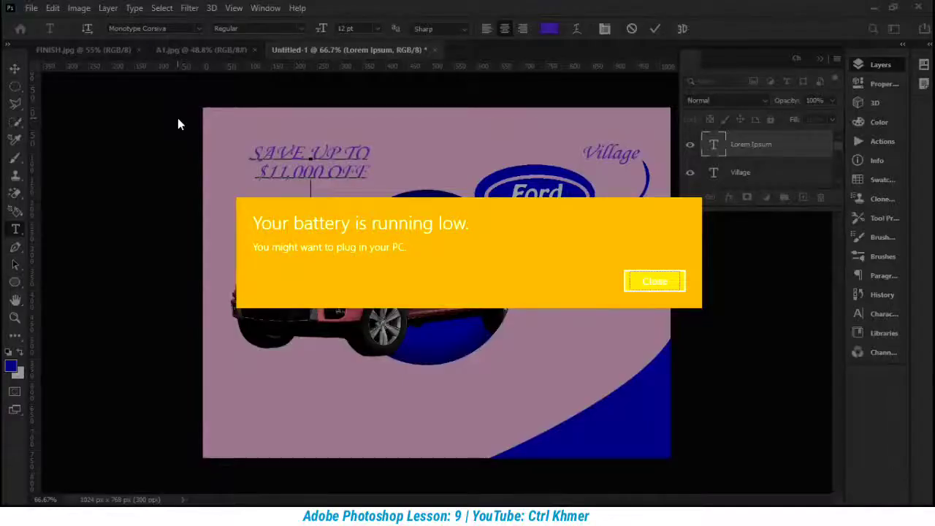
pyautogui.click(661, 282)
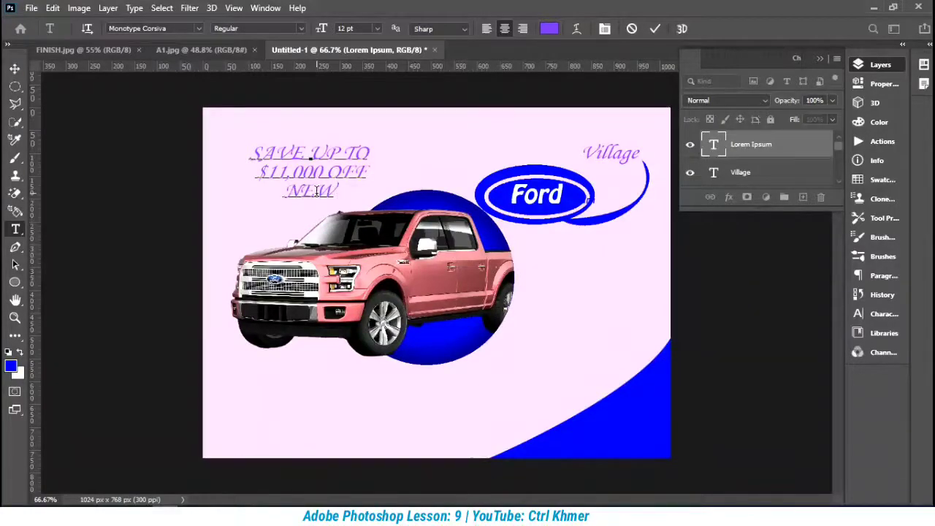
pyautogui.write('2018')
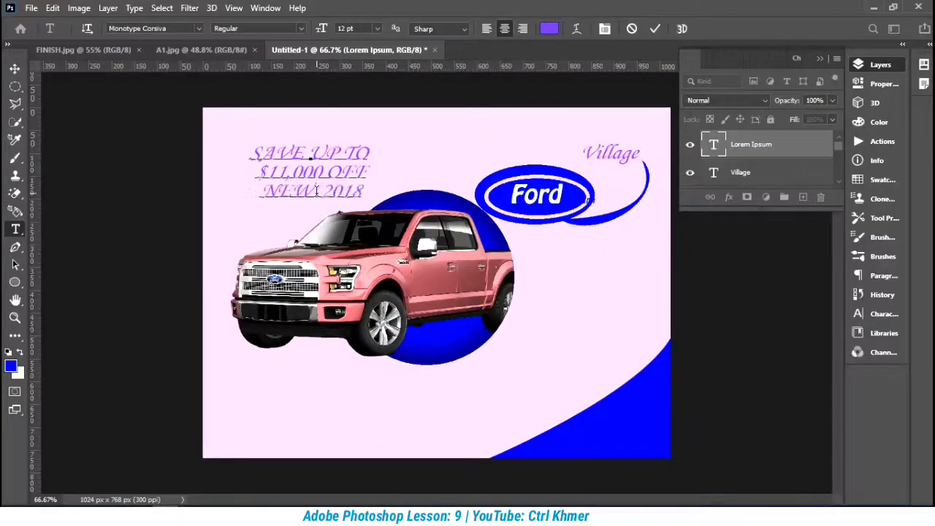
pyautogui.write(' F')
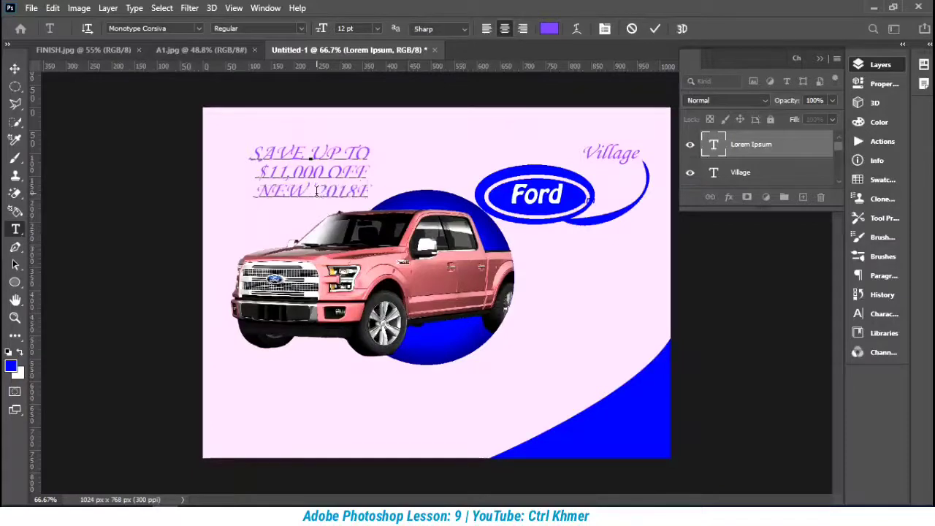
pyautogui.write('-1')
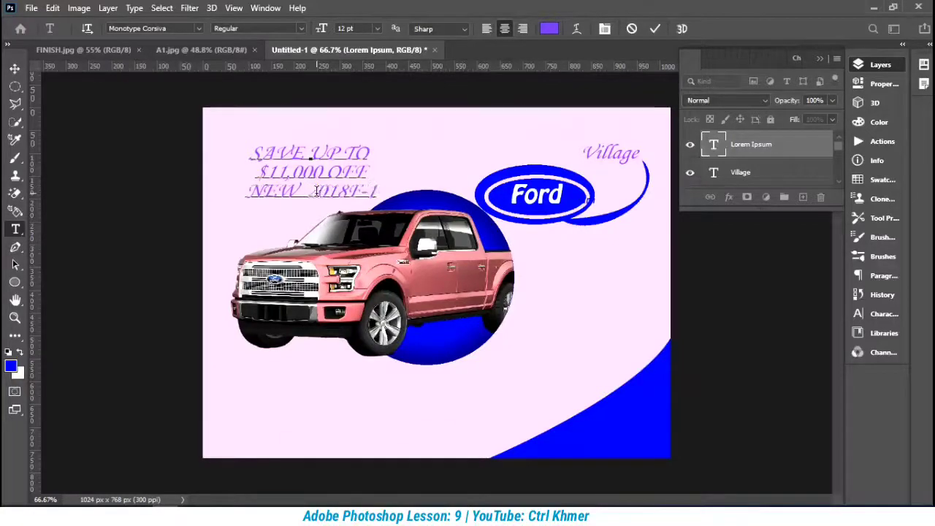
pyautogui.write('50')
pyautogui.click(14, 68)
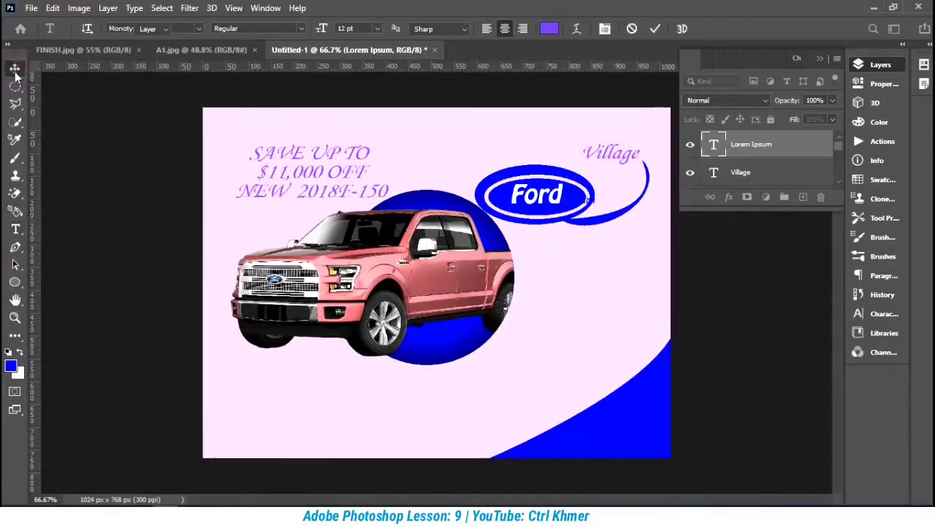
pyautogui.moveTo(329, 173); pyautogui.dragTo(301, 146)
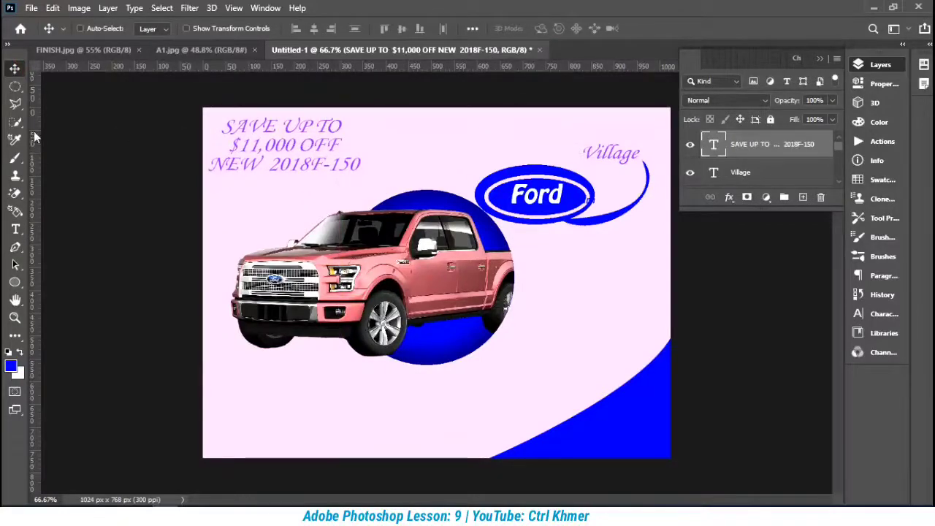
pyautogui.click(16, 229)
pyautogui.moveTo(221, 118); pyautogui.dragTo(371, 173)
pyautogui.click(199, 28)
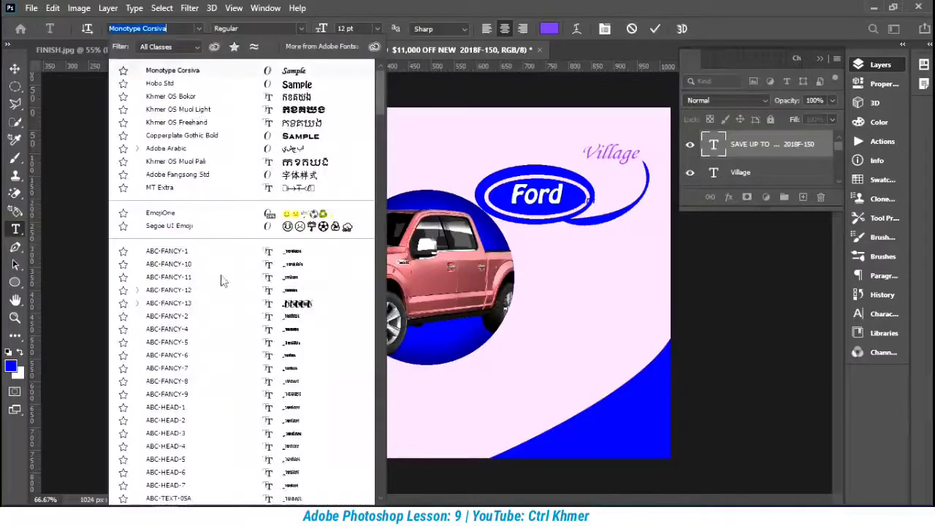
pyautogui.click(13, 65)
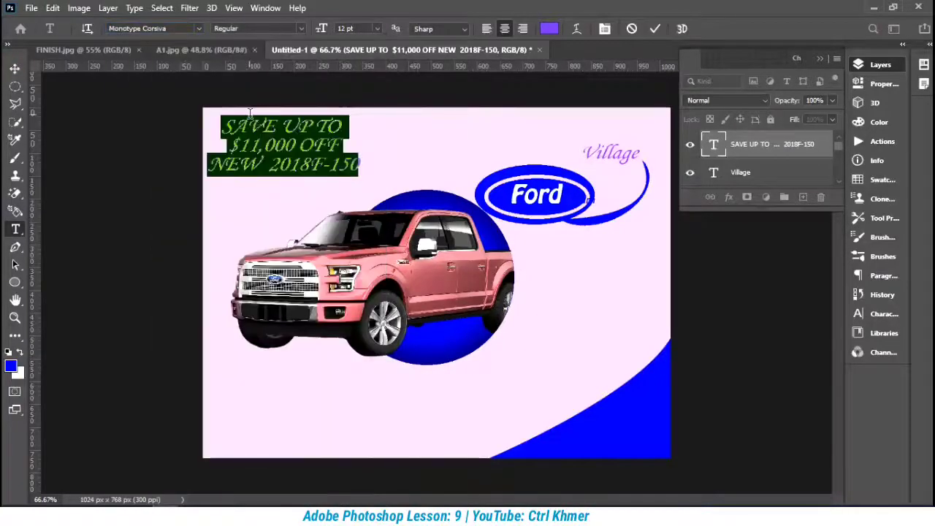
# Step: Try a blue Stroke effect on the "SAVE UP TO" text layer
pyautogui.click(15, 68)
pyautogui.rightClick(730, 143)
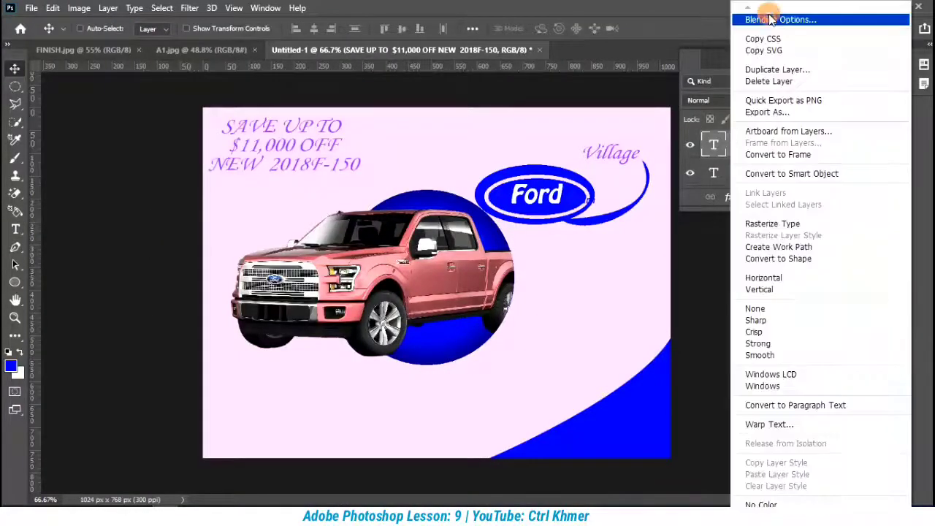
pyautogui.click(514, 233)
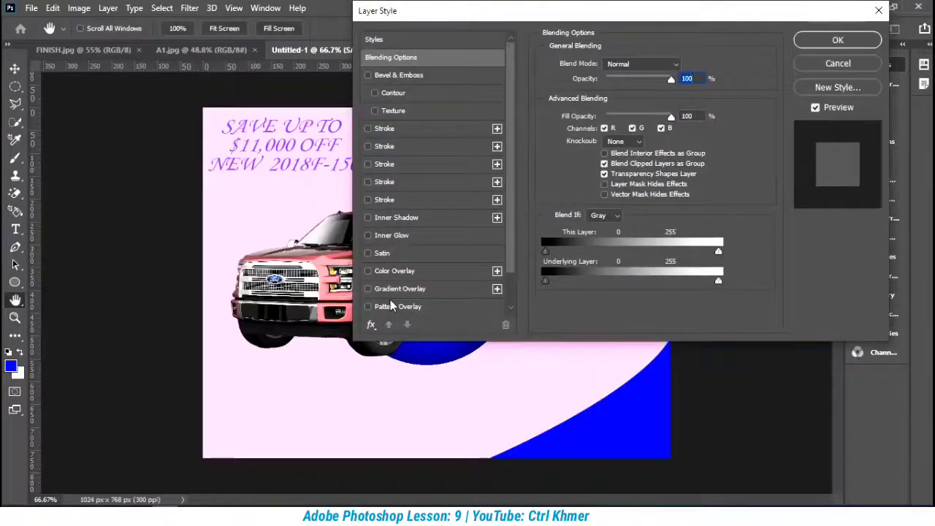
pyautogui.click(368, 128)
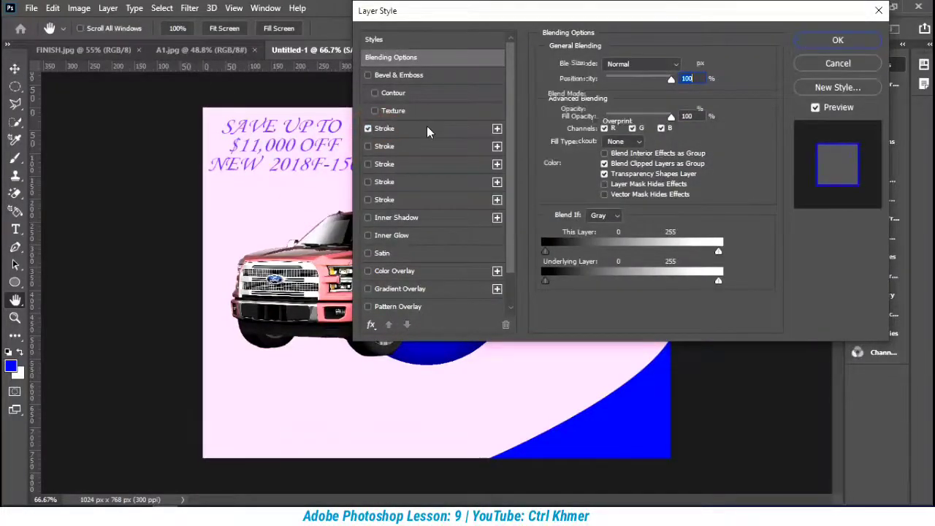
pyautogui.click(384, 128)
pyautogui.click(576, 159)
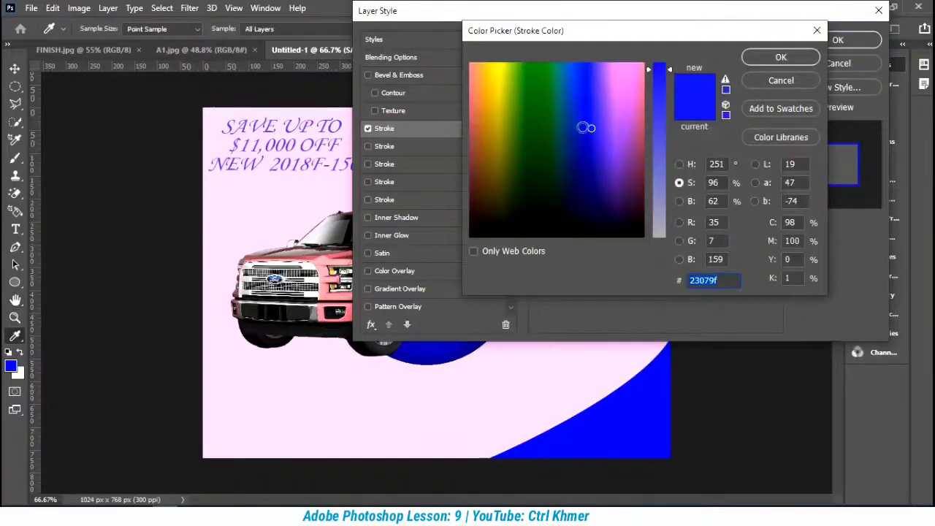
pyautogui.click(766, 82)
pyautogui.click(824, 64)
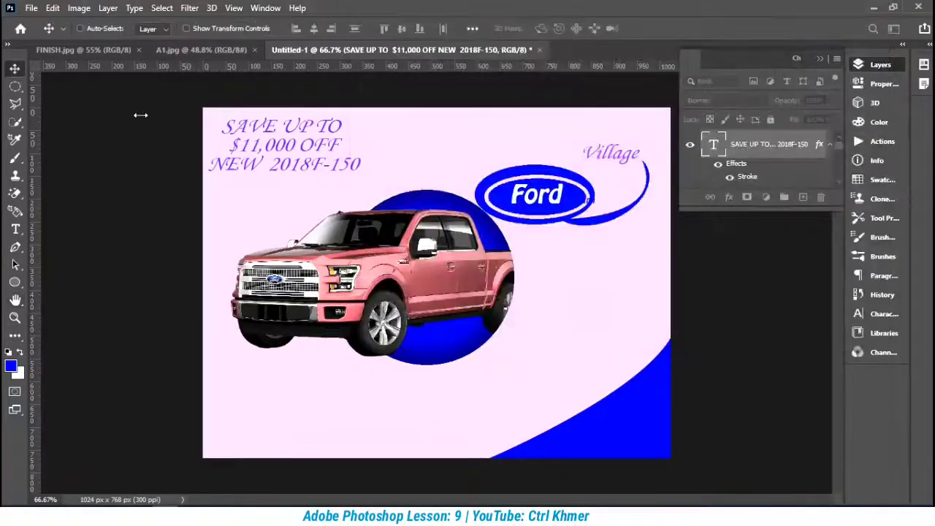
# Step: Recolour all three lines of the "SAVE UP TO" text to white (ffffff)
pyautogui.click(15, 229)
pyautogui.moveTo(221, 121); pyautogui.dragTo(362, 169)
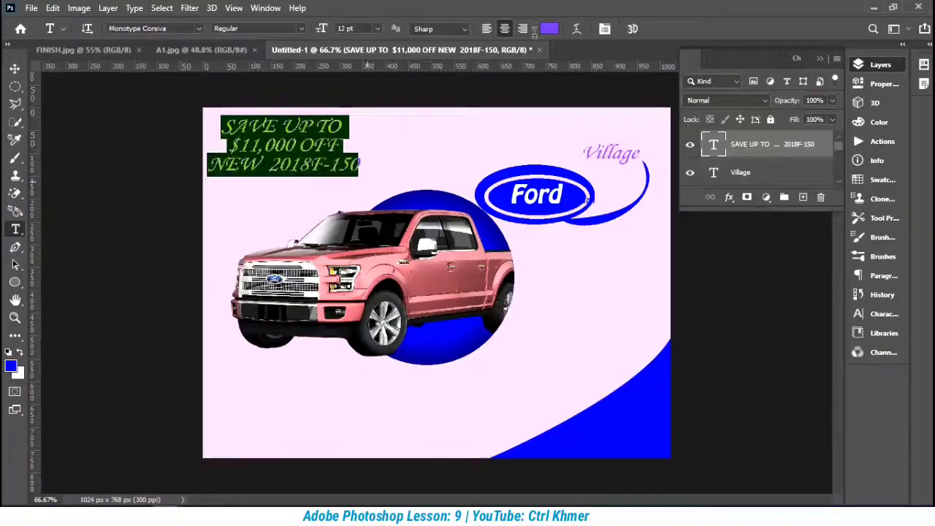
pyautogui.click(548, 29)
pyautogui.write('ffffff')
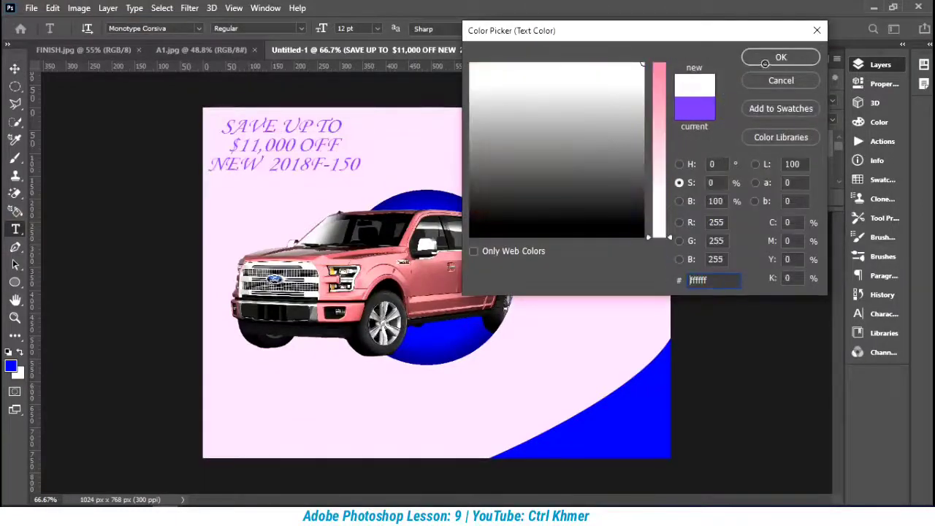
pyautogui.click(765, 63)
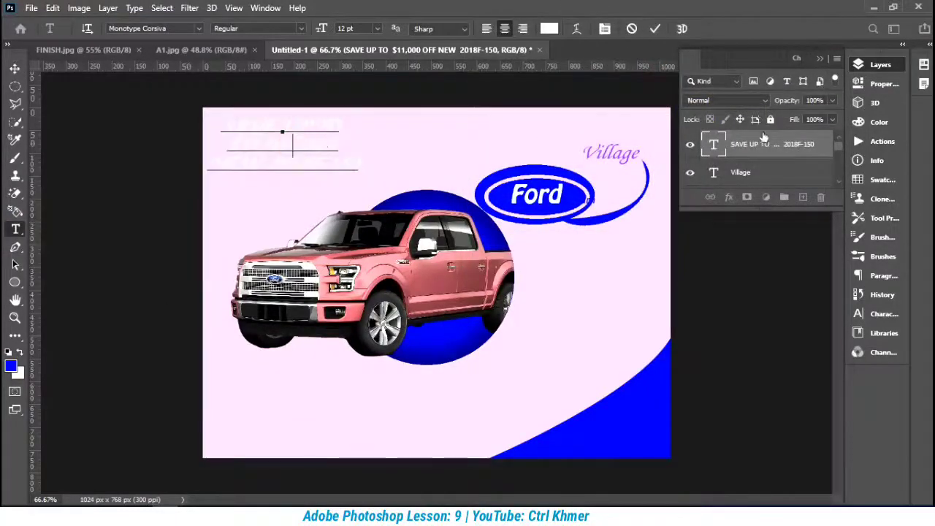
pyautogui.click(764, 140)
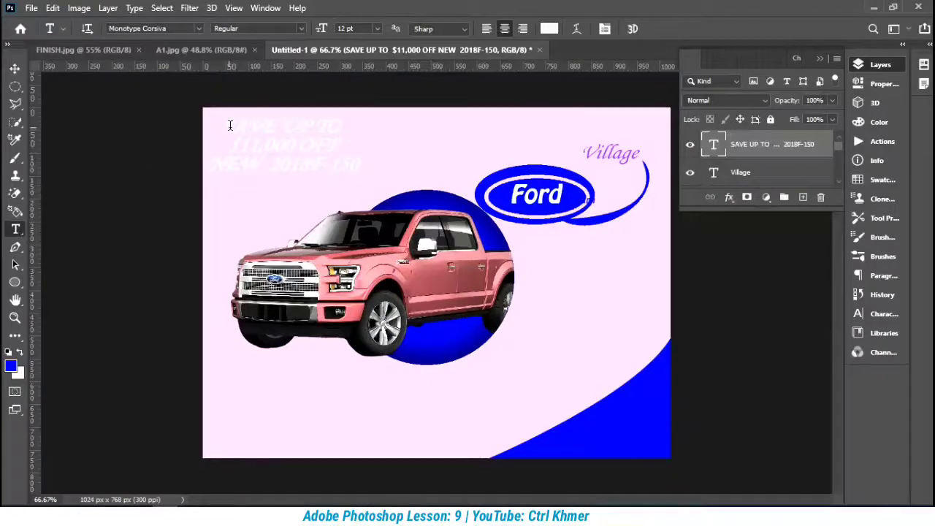
pyautogui.moveTo(229, 125); pyautogui.dragTo(385, 183)
pyautogui.click(733, 147)
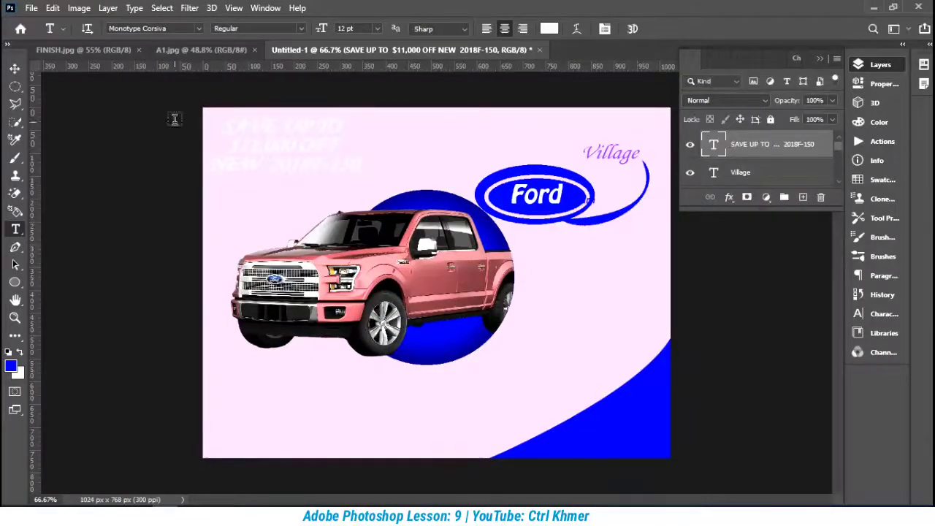
pyautogui.moveTo(223, 125); pyautogui.dragTo(361, 175)
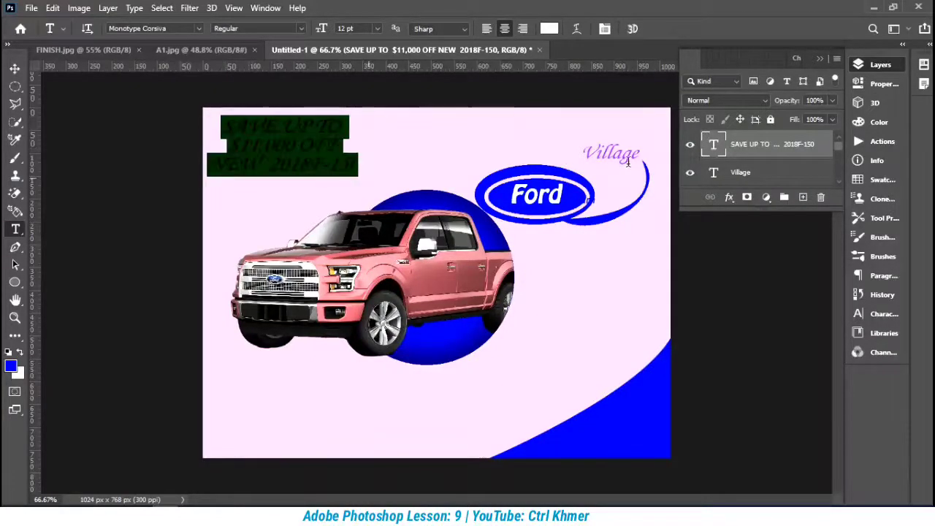
pyautogui.click(745, 146)
pyautogui.moveTo(222, 125); pyautogui.dragTo(372, 177)
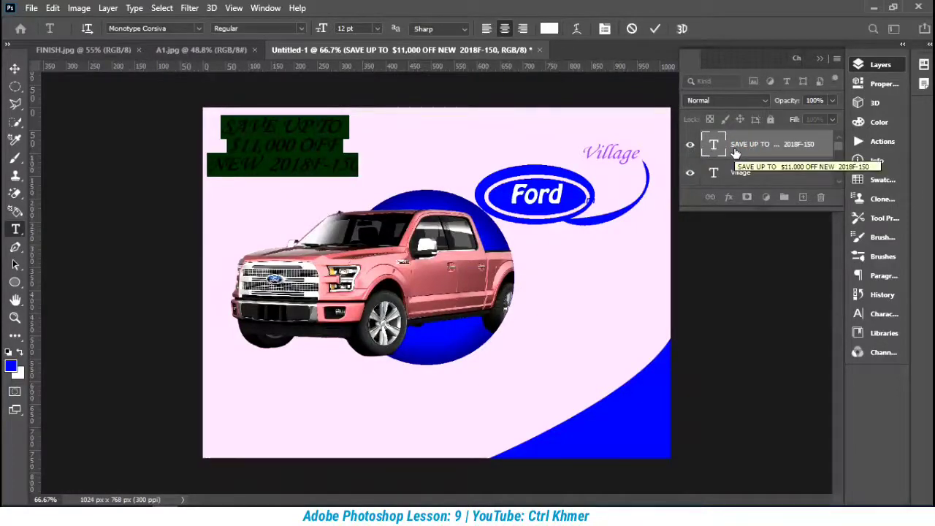
# Step: Try the blue inside Stroke on the "SAVE UP TO" layer, switch it off, and apply a 7 px olive outside Stroke instead
pyautogui.click(735, 152)
pyautogui.rightClick(735, 152)
pyautogui.click(768, 21)
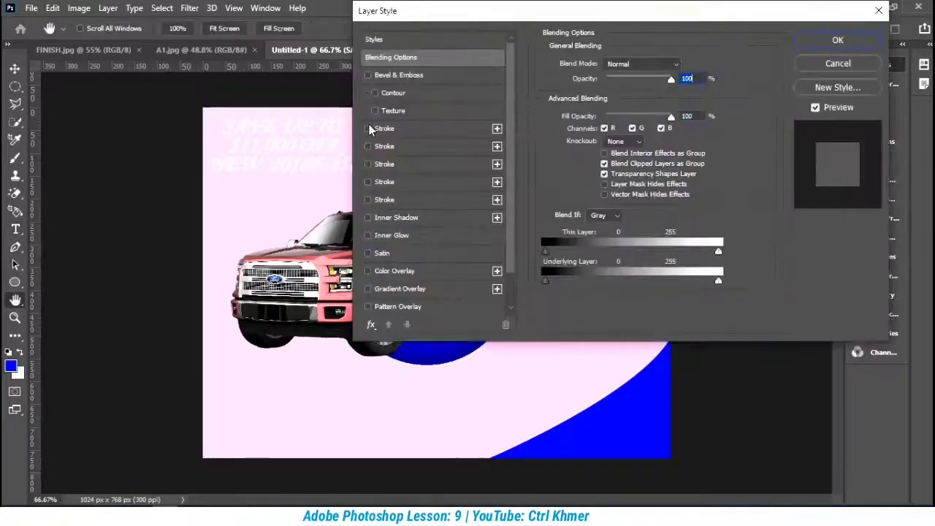
pyautogui.click(385, 129)
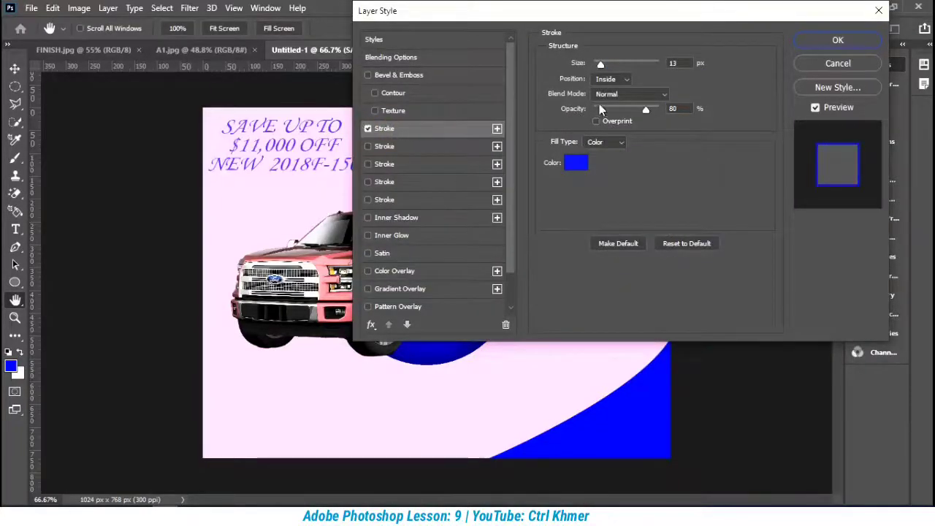
pyautogui.moveTo(601, 64); pyautogui.dragTo(607, 65)
pyautogui.click(368, 129)
pyautogui.click(369, 146)
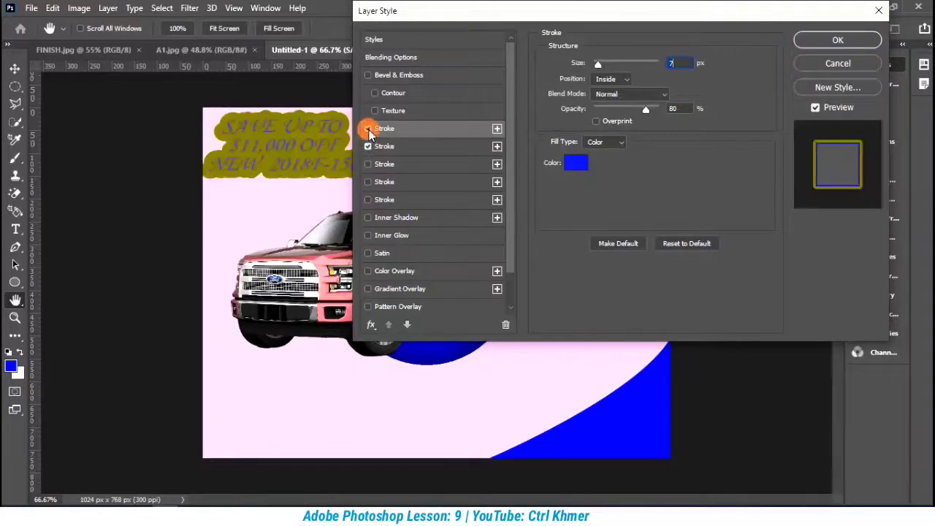
pyautogui.click(375, 147)
pyautogui.moveTo(602, 65); pyautogui.dragTo(598, 65)
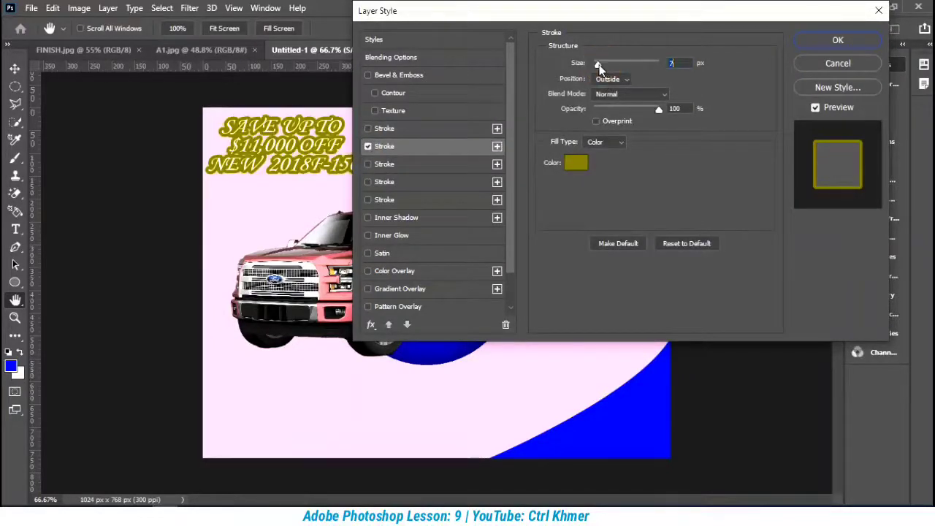
pyautogui.click(817, 40)
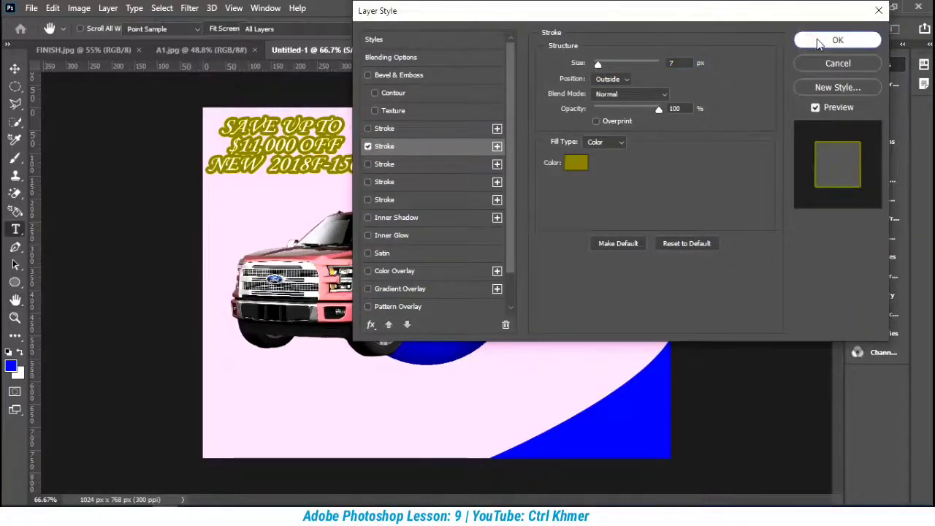
pyautogui.press('v')
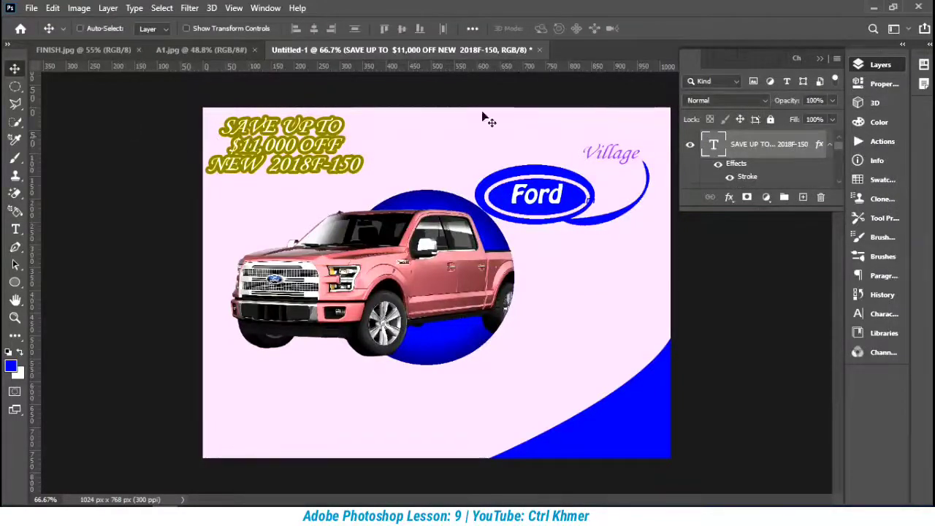
pyautogui.click(15, 229)
pyautogui.click(15, 68)
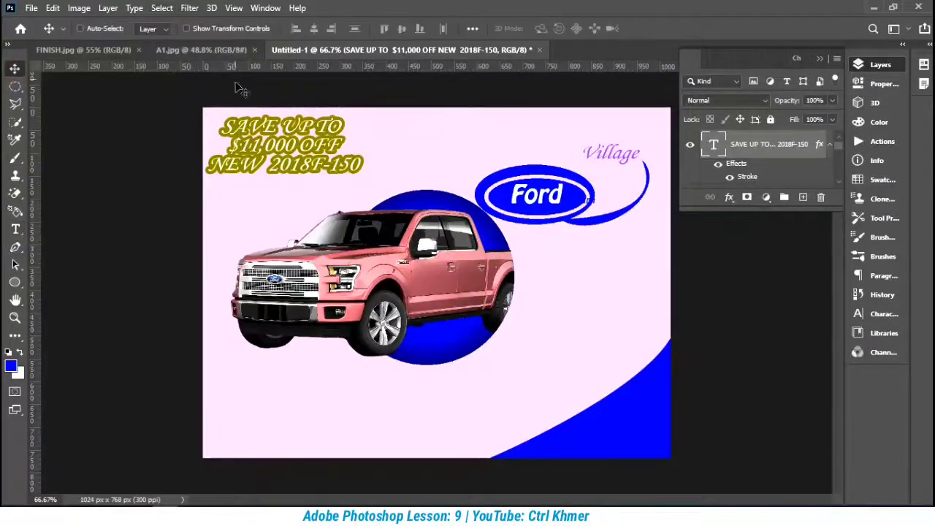
pyautogui.click(792, 21)
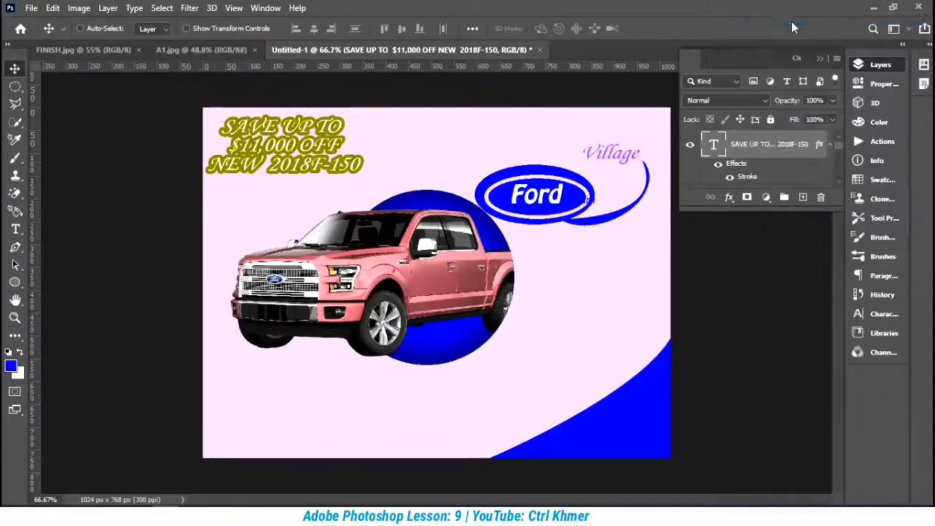
pyautogui.click(658, 280)
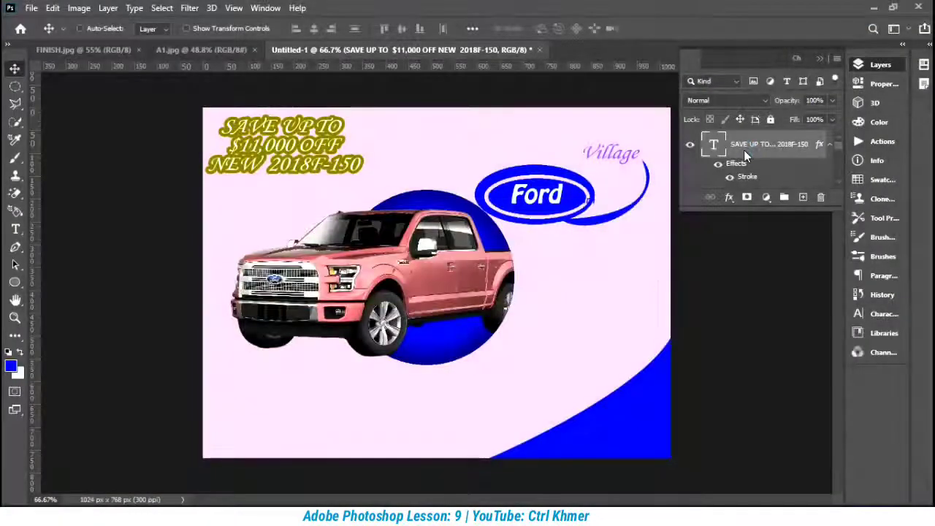